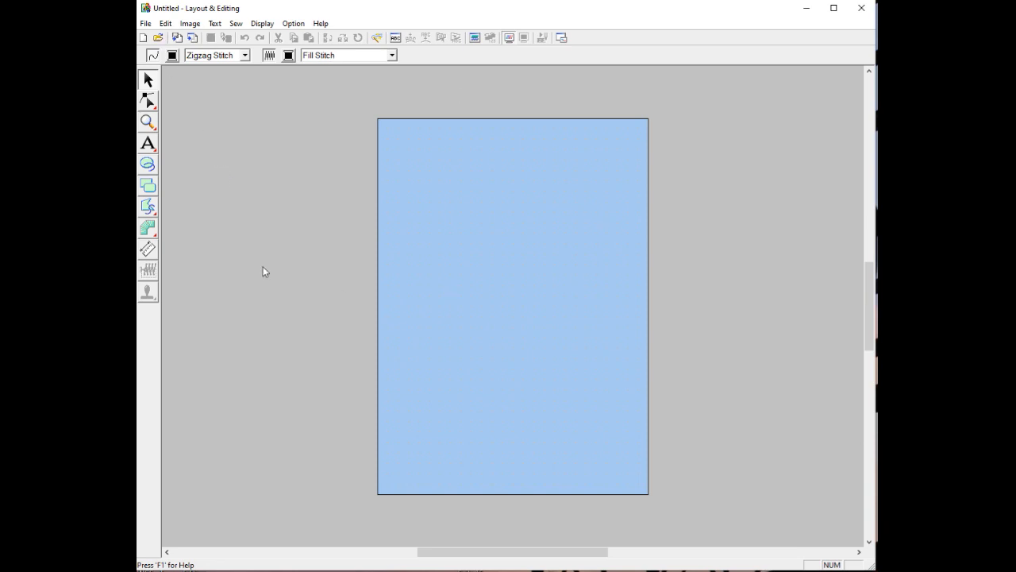
Import the picture german shepherd 2.jpg onto the design page from file
left_click(191, 24)
mouse_move(202, 39)
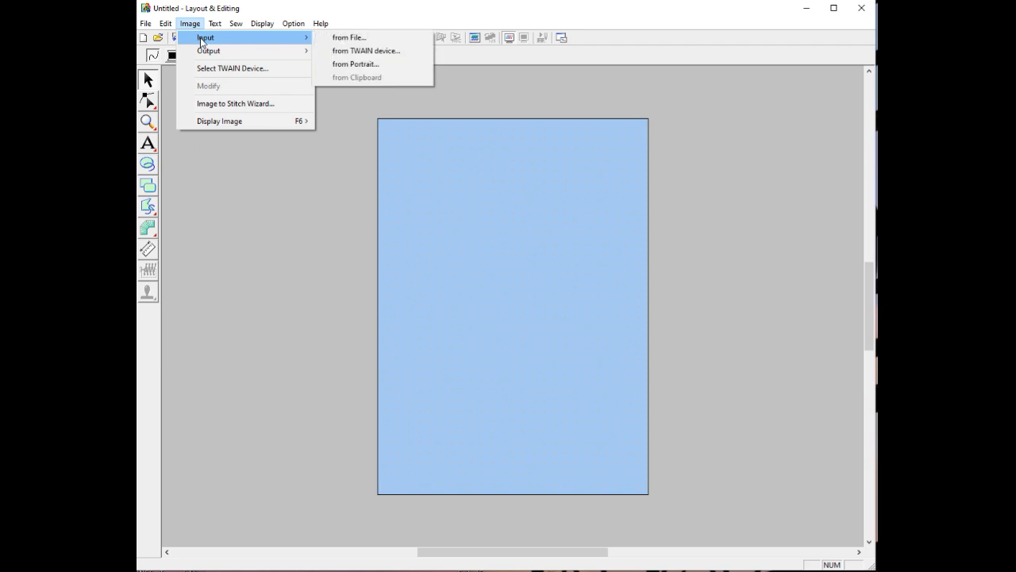
left_click(342, 39)
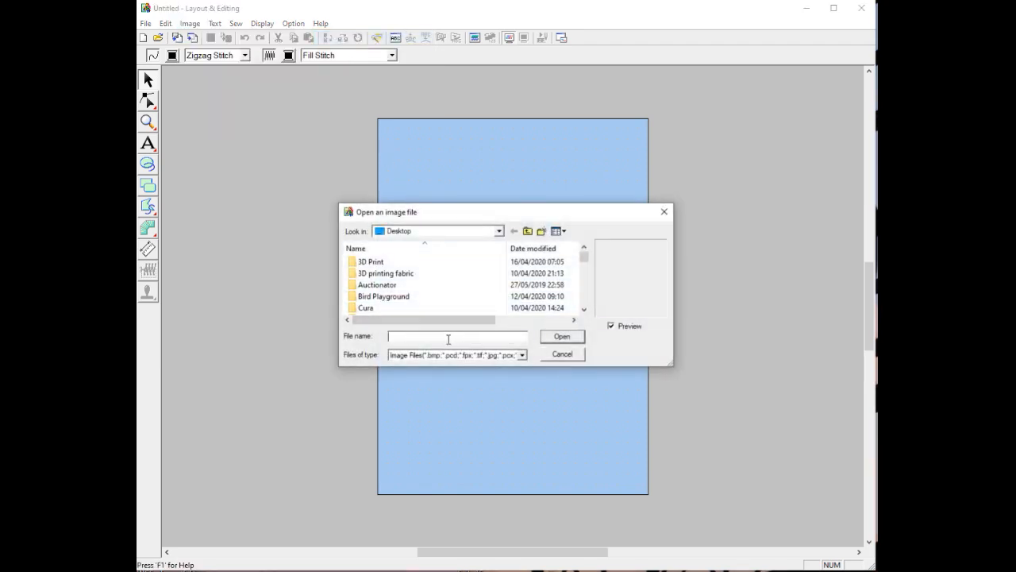
type("germ")
left_click(520, 349)
left_click(561, 336)
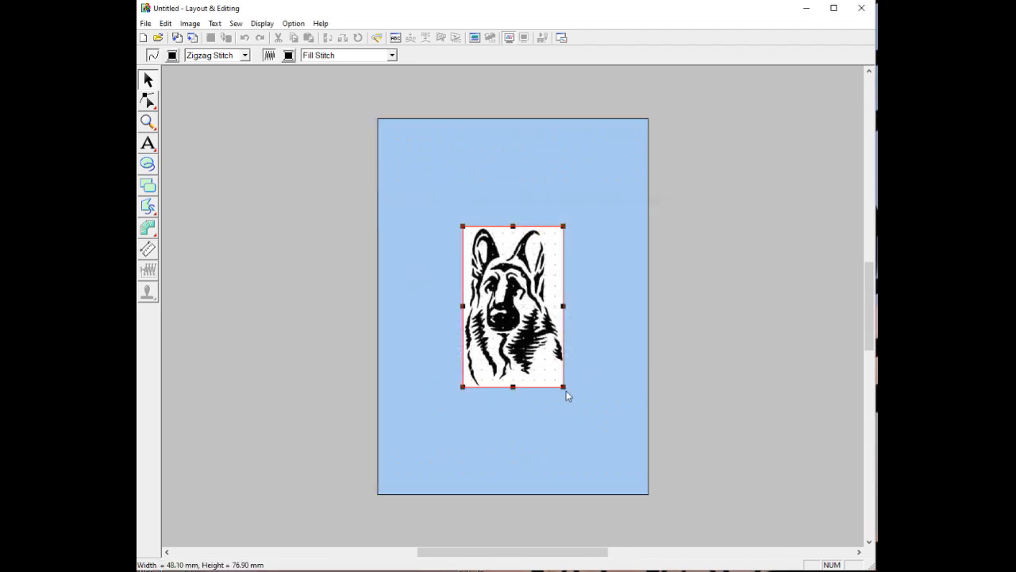
Shrink the dog picture to about 31.7 × 48.8 mm and deselect it
left_click_drag(564, 388, 495, 327)
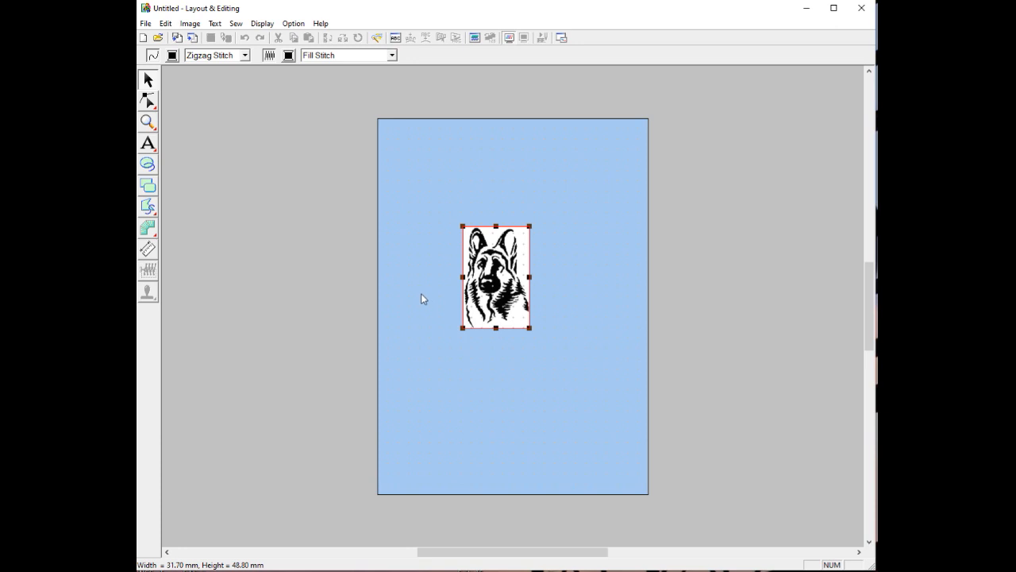
left_click(148, 122)
left_click(192, 156)
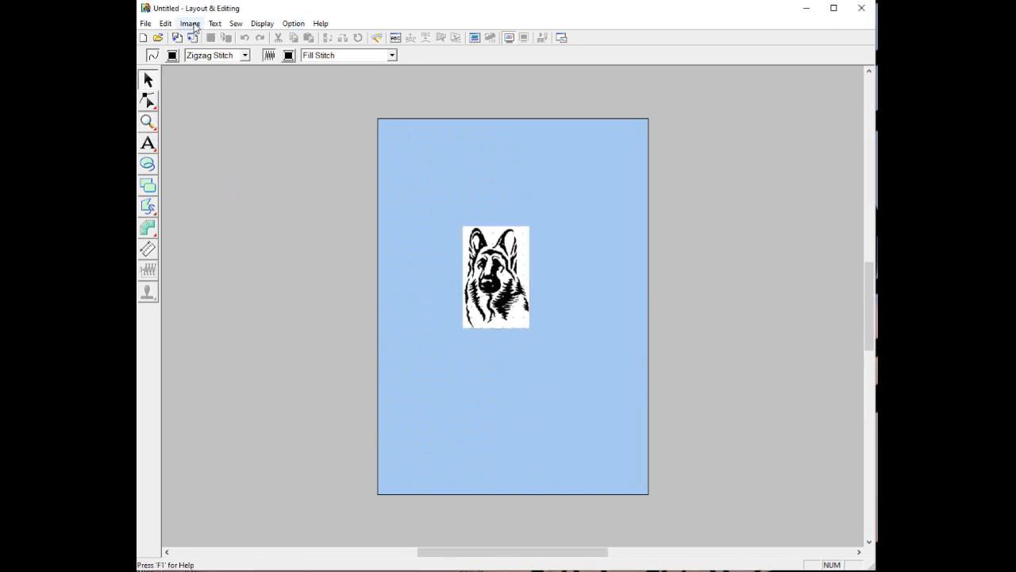
Dismiss the Image menu without importing anything
left_click(193, 25)
mouse_move(220, 38)
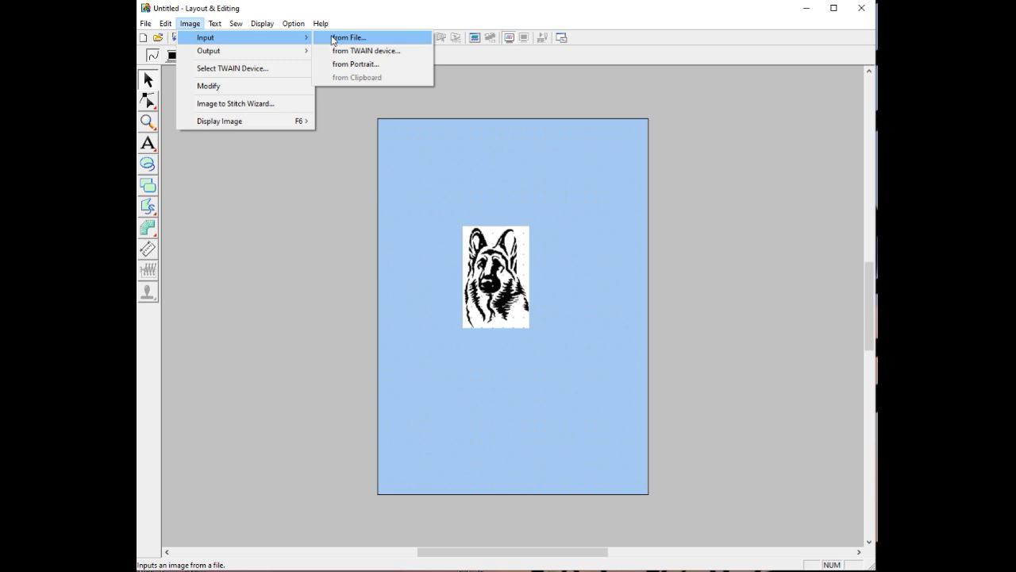
left_click(328, 197)
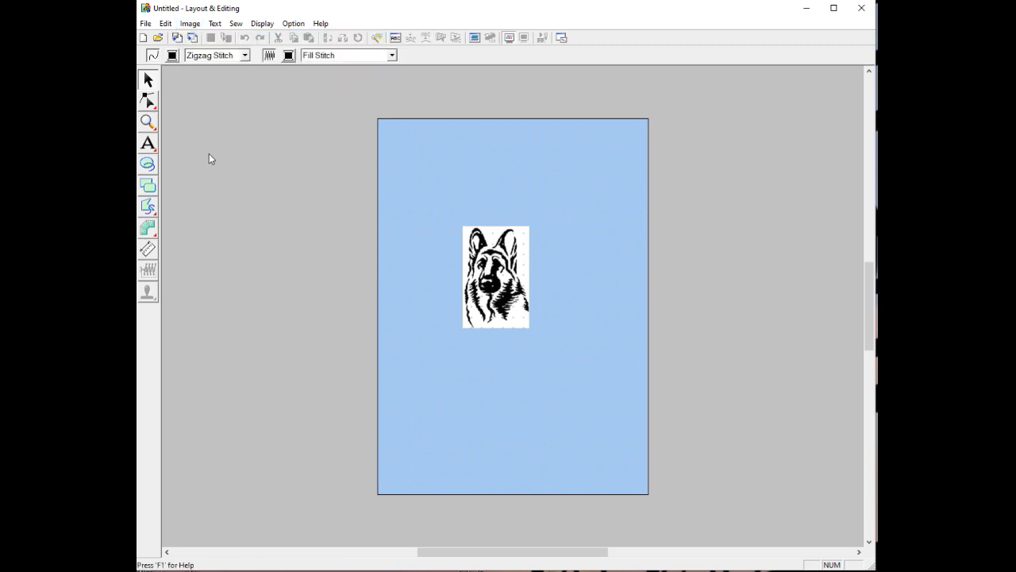
Zoom in twice on the dog picture until it fills the workspace
left_click(147, 123)
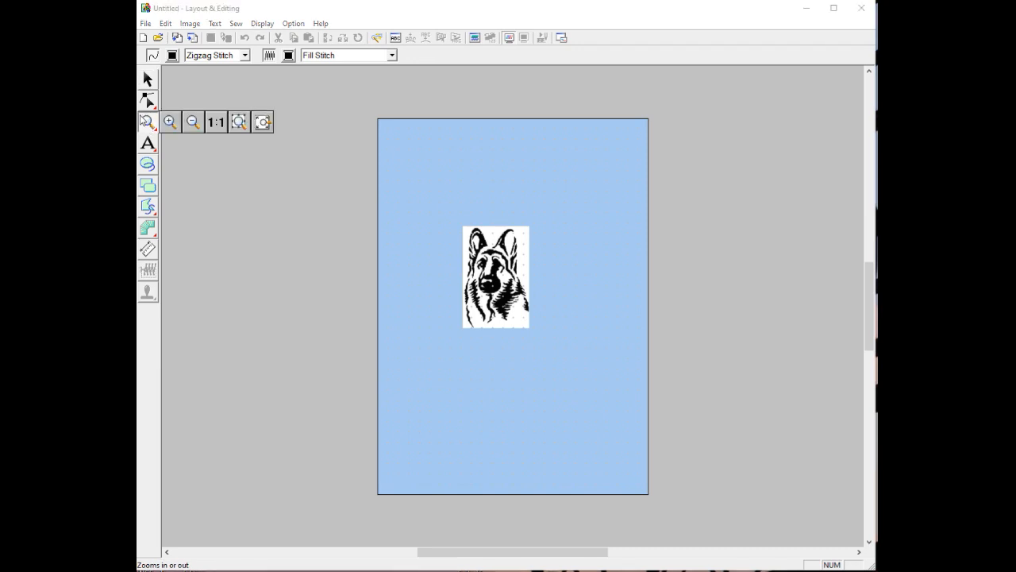
left_click(170, 122)
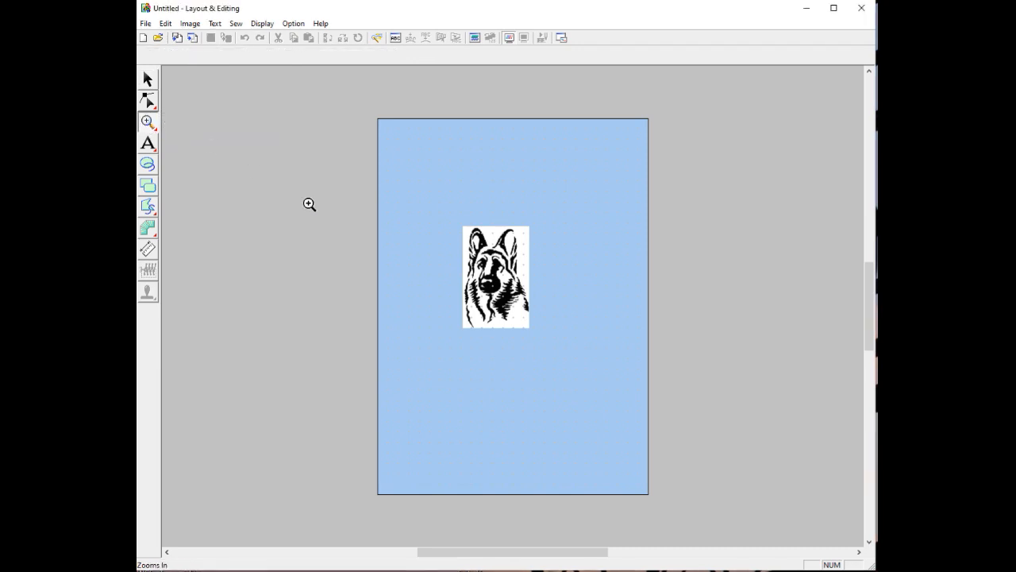
left_click(508, 291)
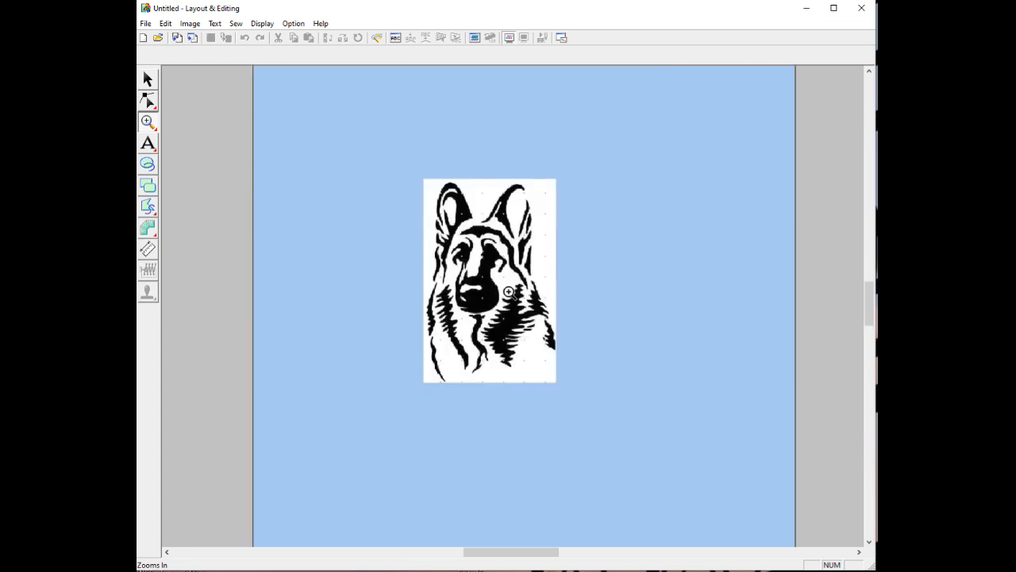
left_click(509, 292)
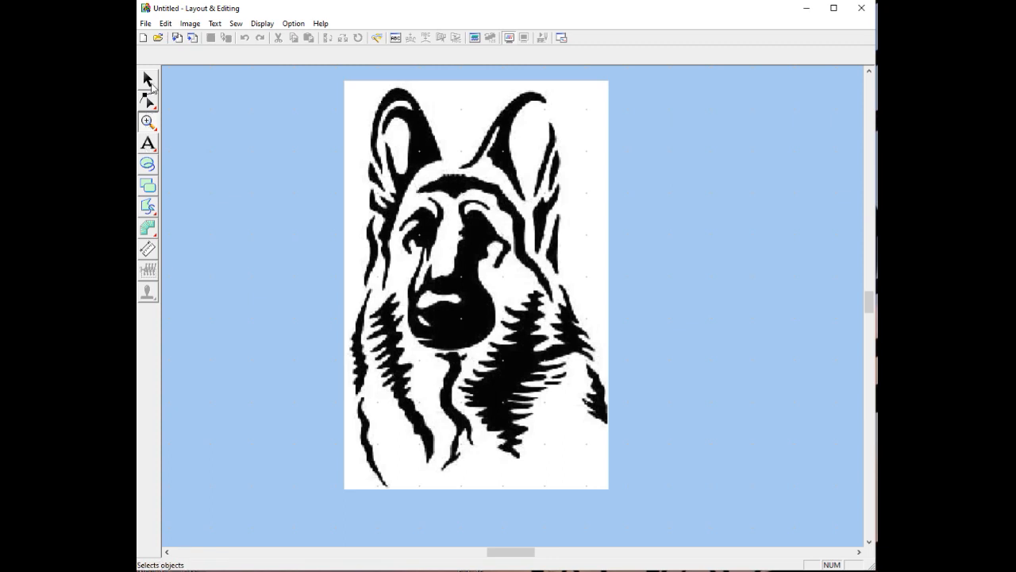
Draw a straight-line square left of the dog with a stitched border and fill
left_click(150, 208)
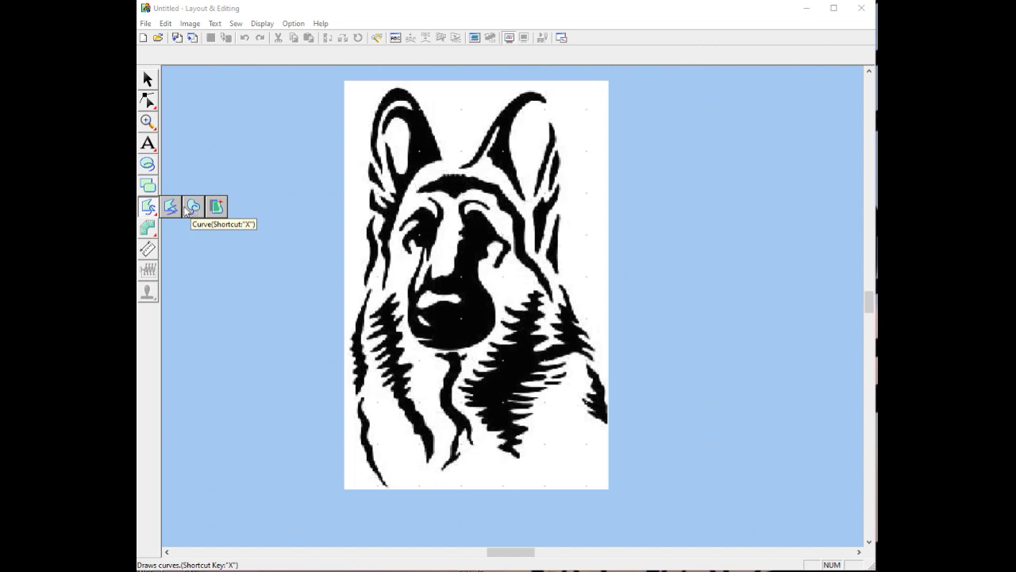
left_click(172, 209)
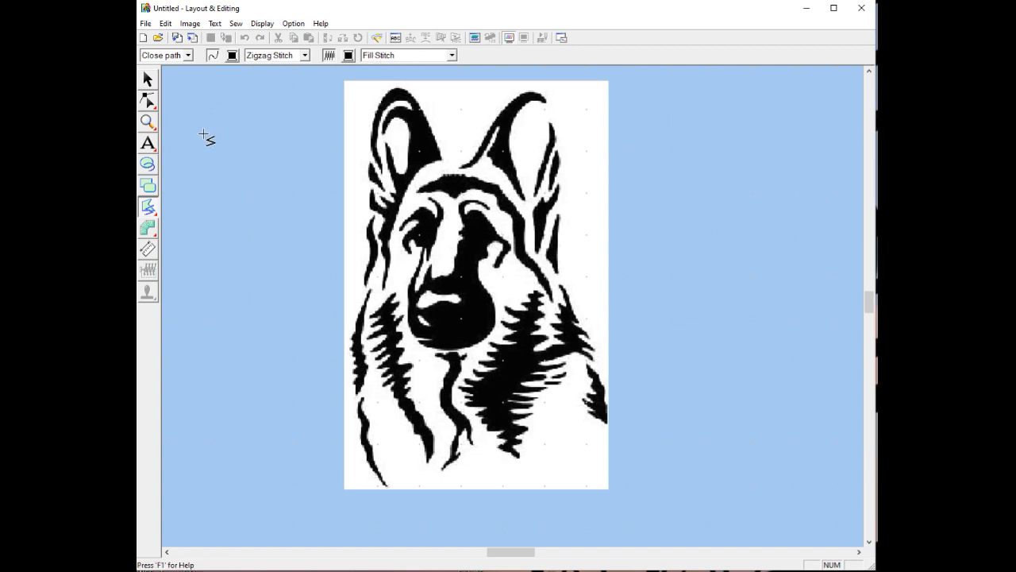
left_click(204, 134)
left_click(203, 177)
left_click(242, 176)
double_click(244, 137)
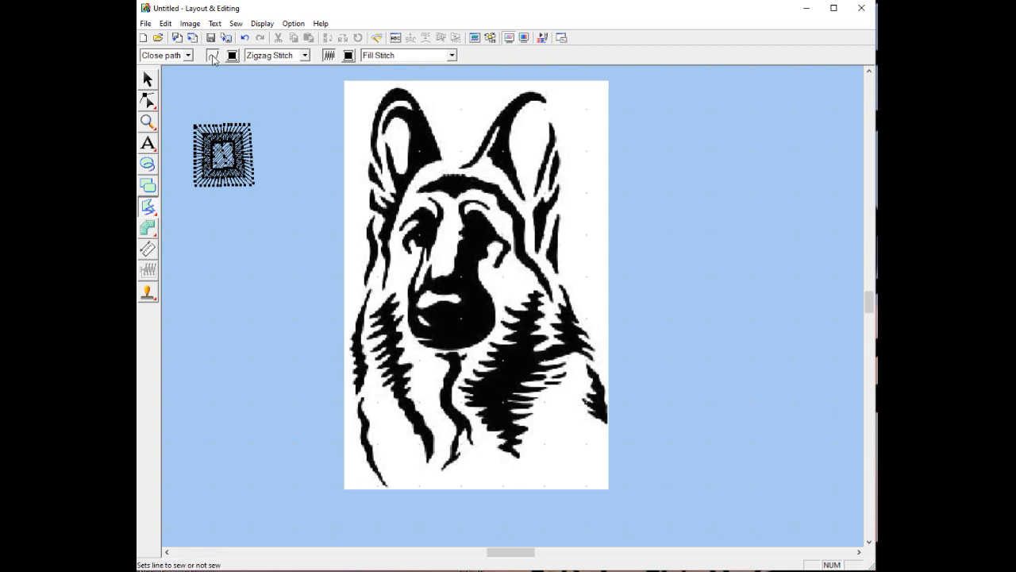
Turn off outline stitching and draw a second, fill-only square below the first
left_click(212, 57)
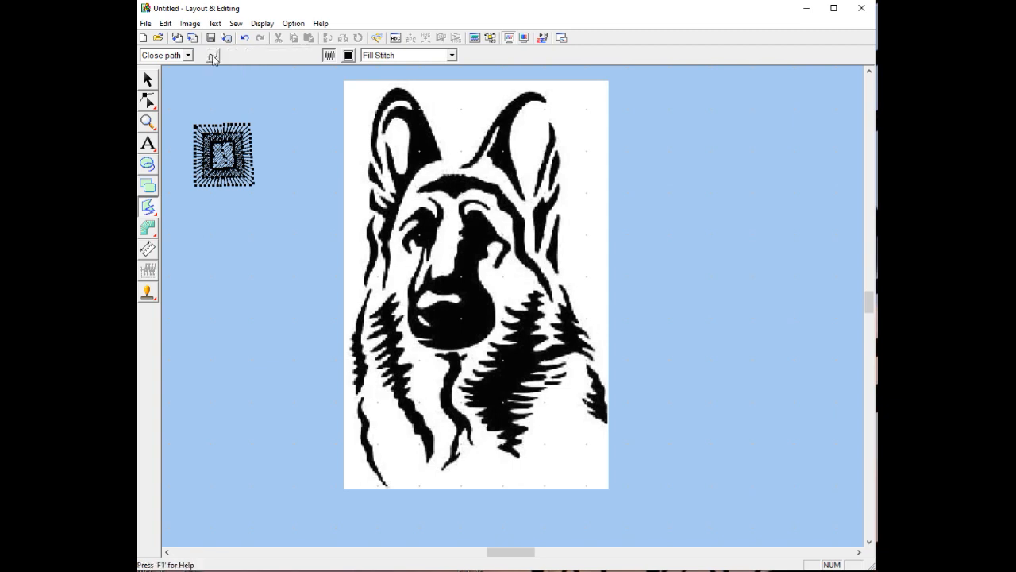
left_click(203, 211)
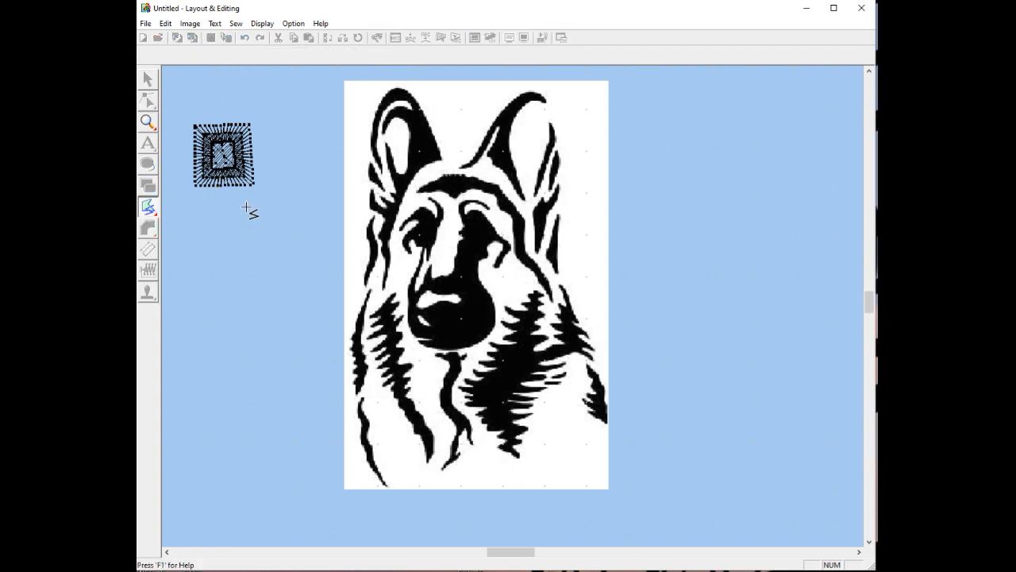
left_click(246, 207)
left_click(245, 249)
left_click(201, 248)
double_click(200, 248)
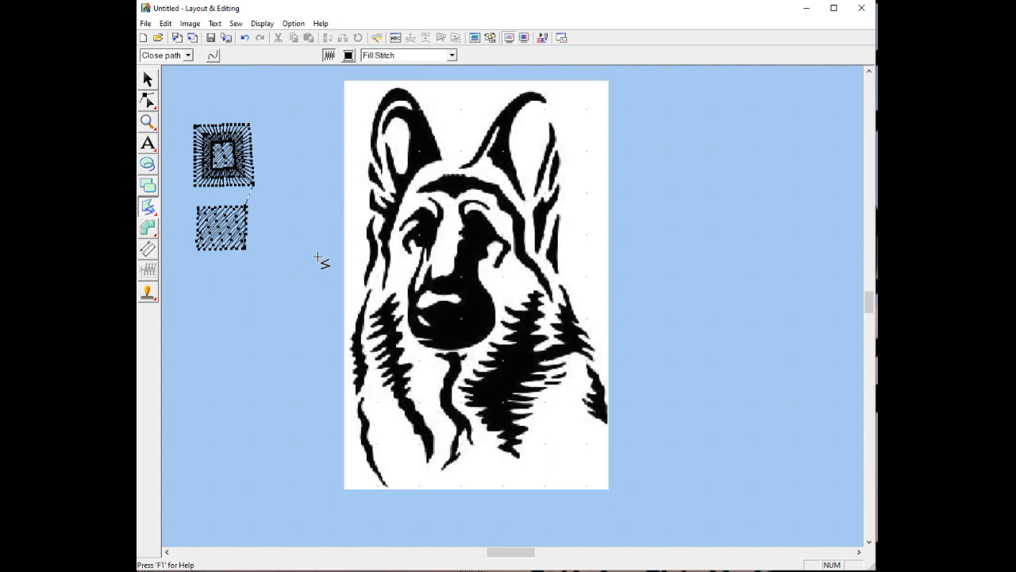
Set the fill thread to red and draw a red pentagon below the squares
left_click(350, 56)
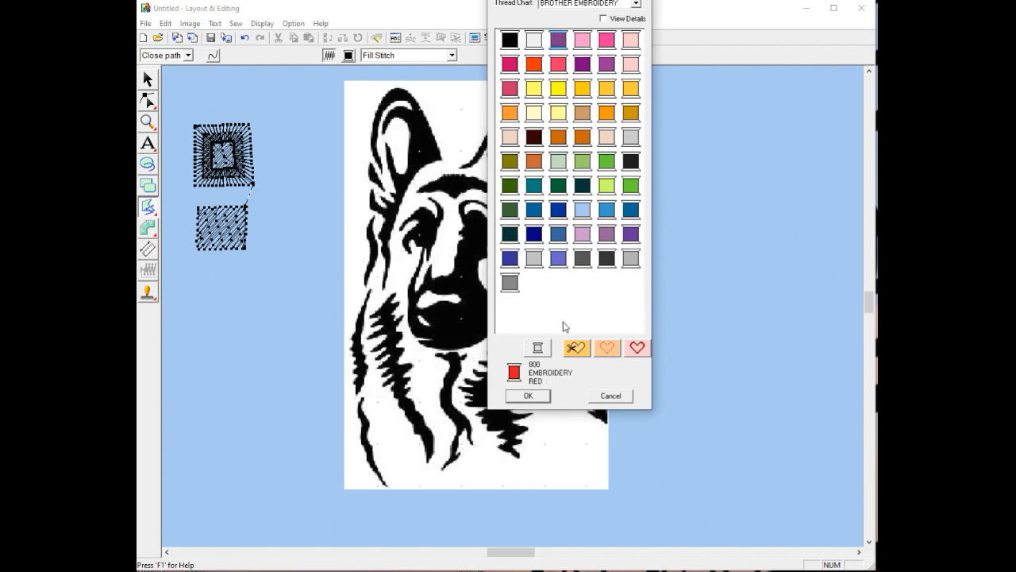
left_click(528, 396)
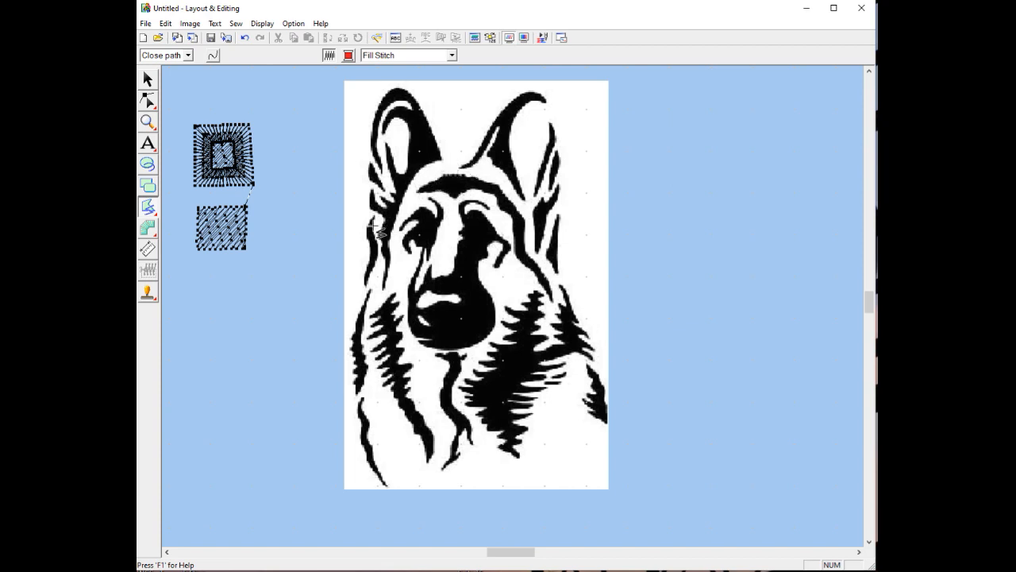
left_click(254, 263)
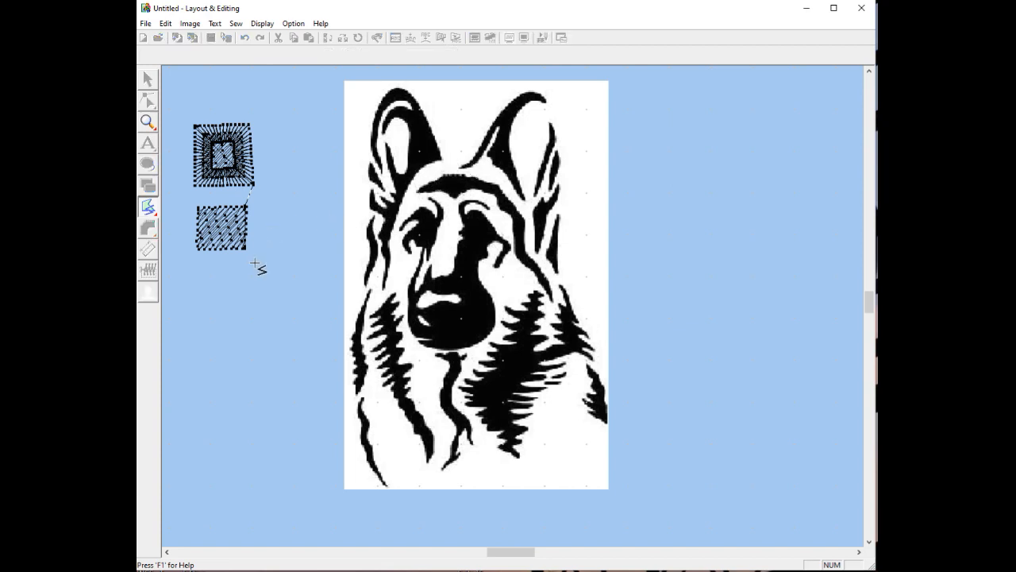
left_click(226, 291)
left_click(235, 319)
left_click(274, 343)
double_click(293, 310)
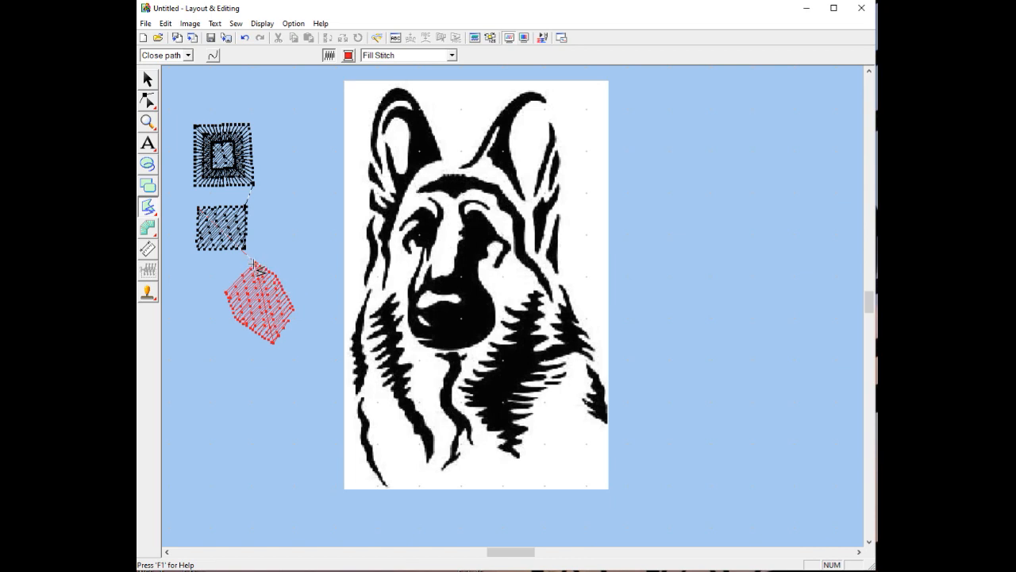
Draw a red triangle beside the squares and a square to its right, which comes out unfilled
left_click(276, 183)
left_click(261, 205)
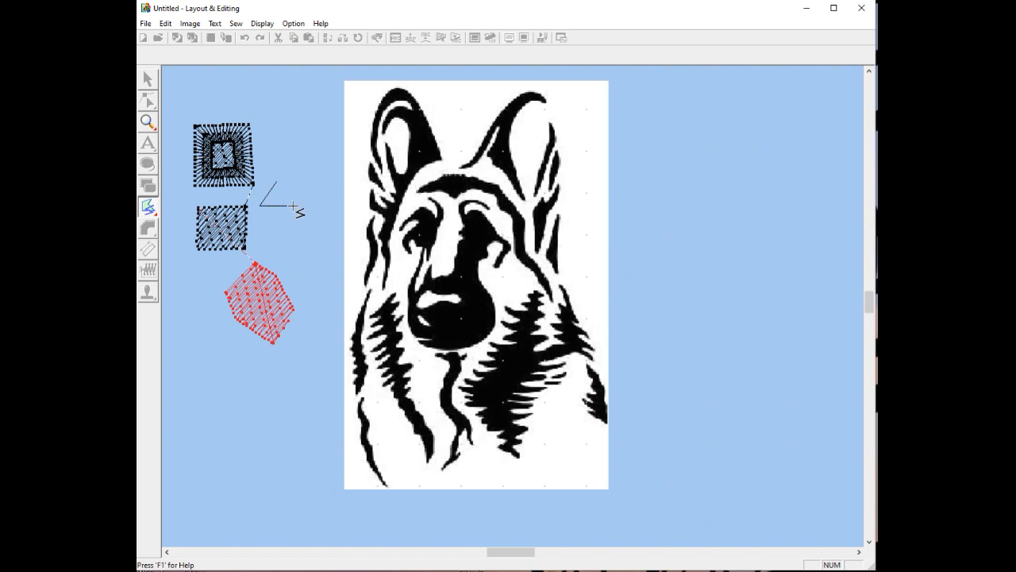
double_click(294, 206)
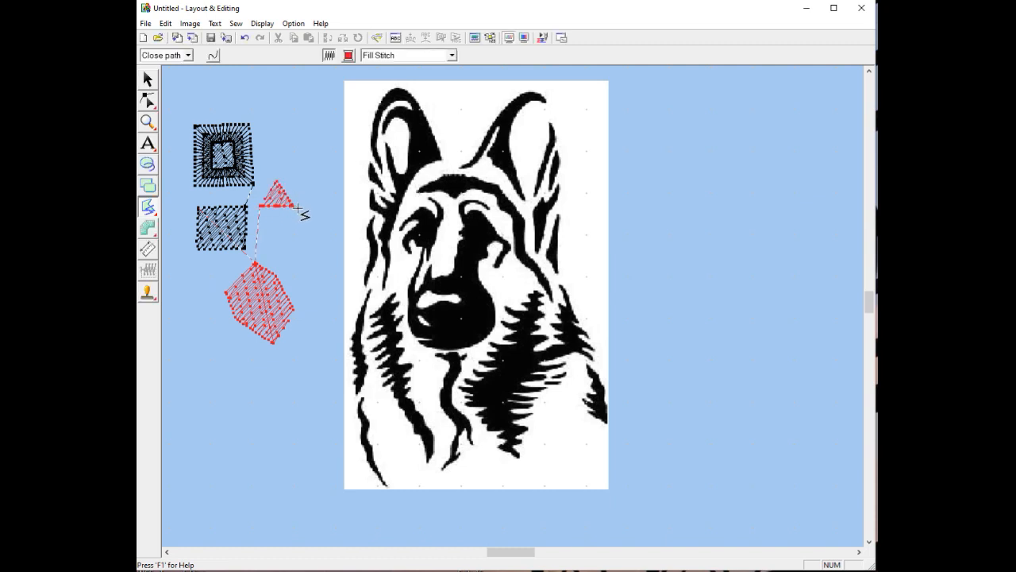
left_click(289, 245)
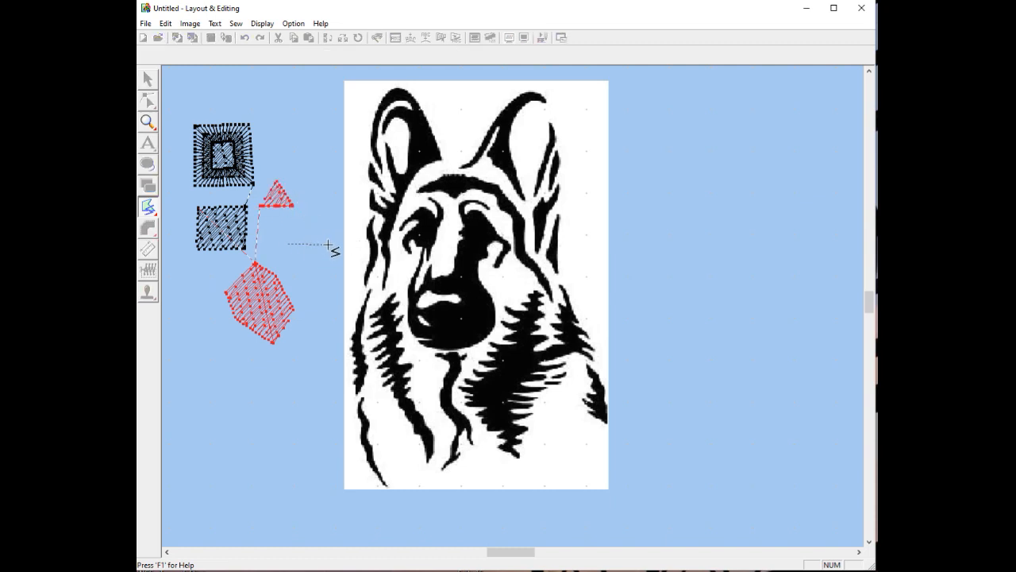
left_click(328, 243)
left_click(329, 277)
double_click(288, 277)
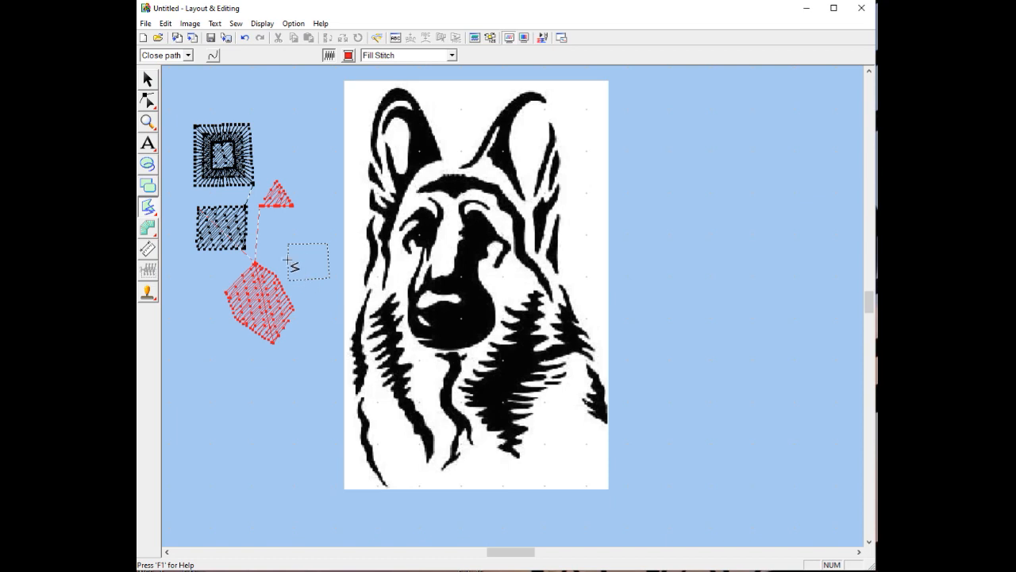
Delete the unfilled dotted square
left_click(147, 103)
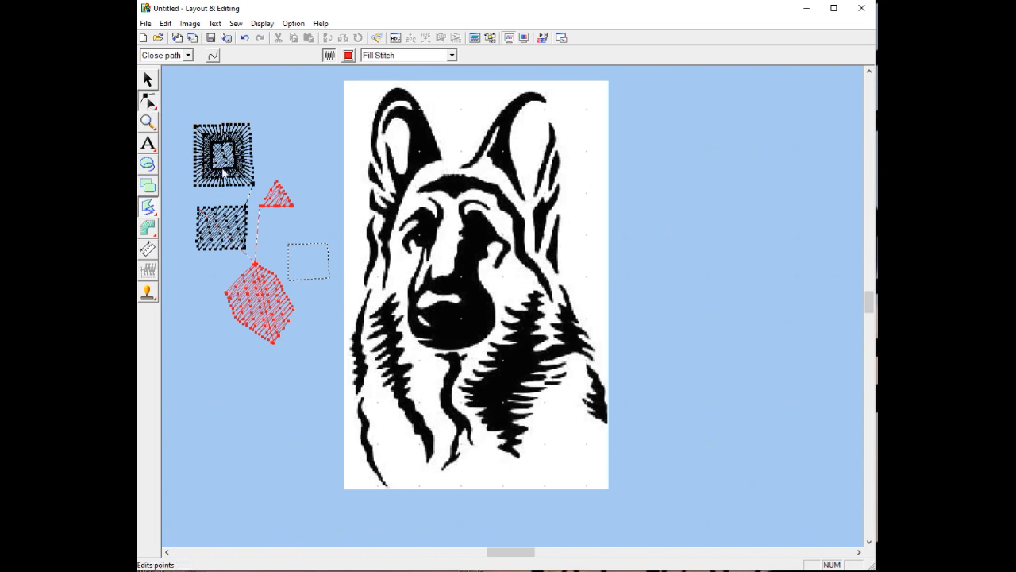
left_click(148, 79)
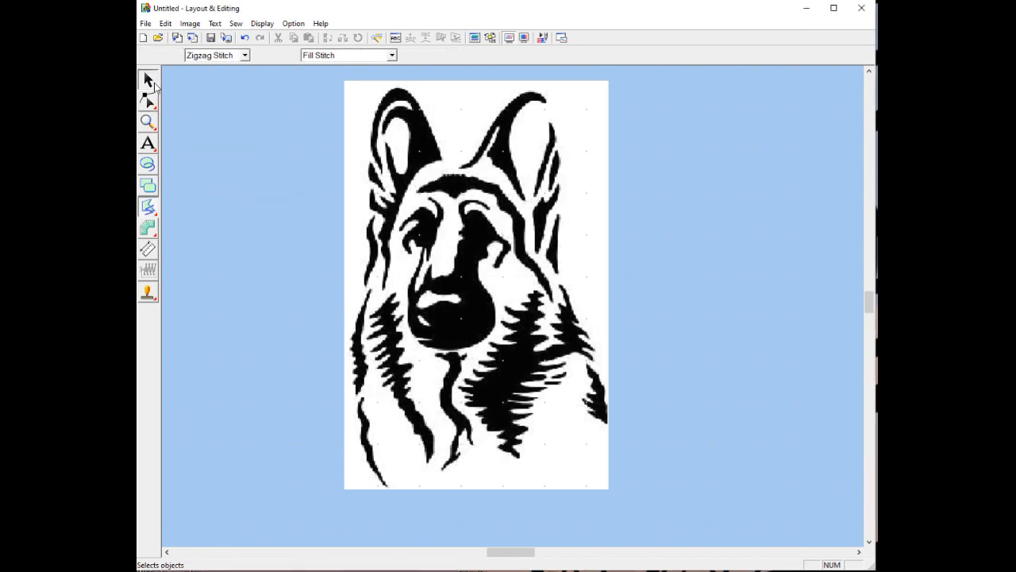
left_click(317, 244)
key("Delete")
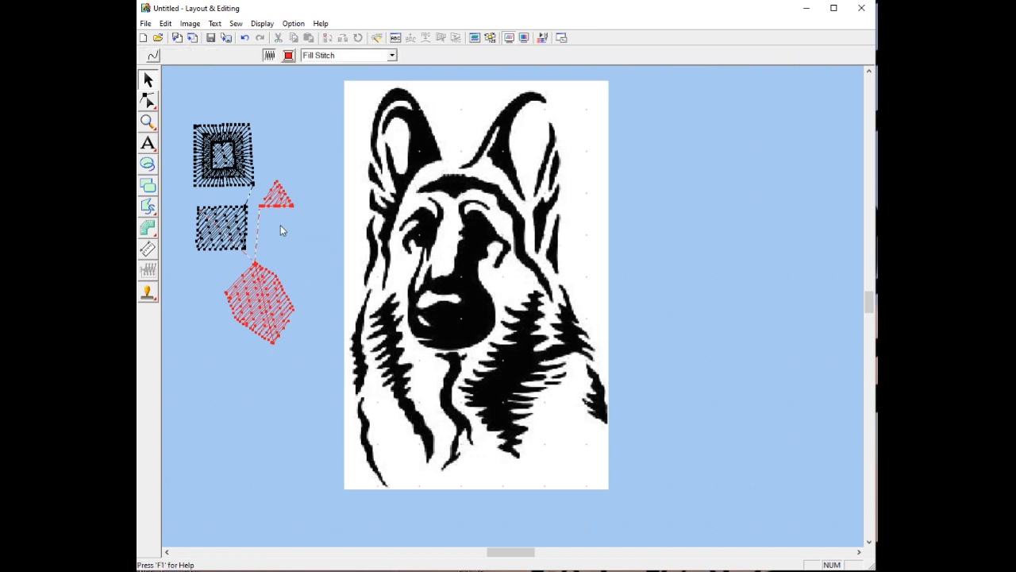
Draw a red filled rectangle below the red triangle with straight-line outlines
left_click(148, 207)
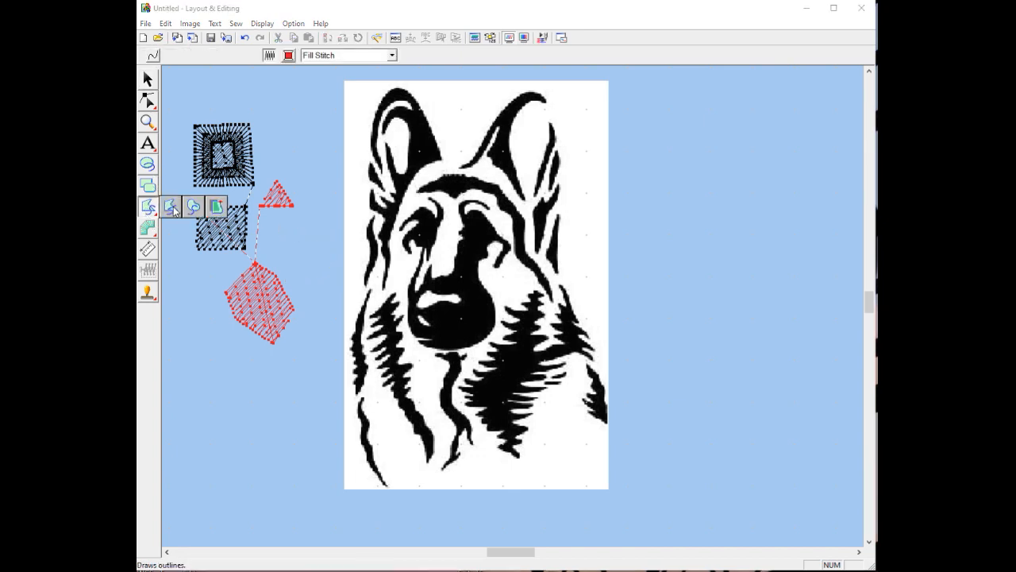
left_click(170, 206)
left_click(281, 228)
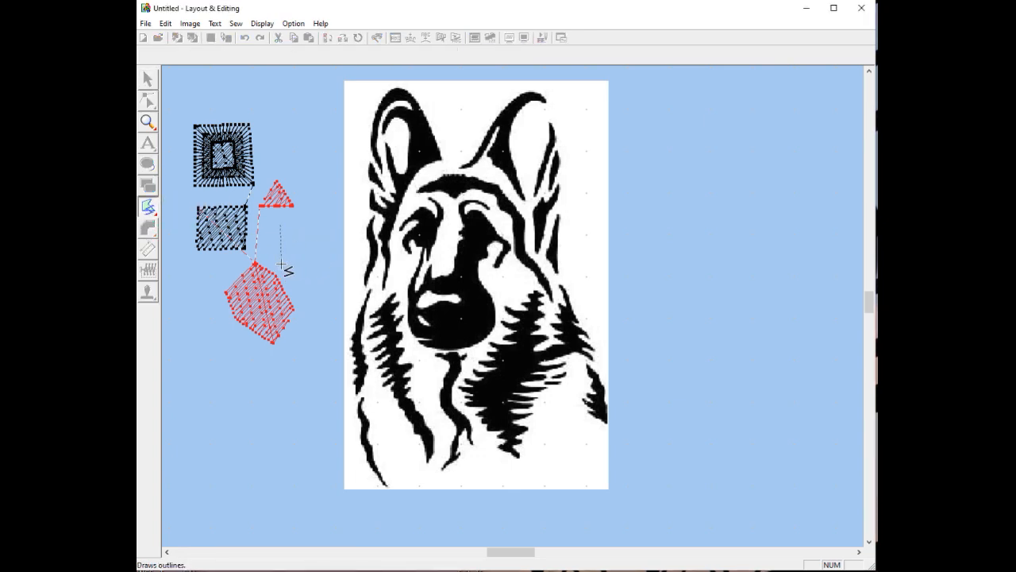
left_click(279, 263)
left_click(323, 266)
double_click(323, 228)
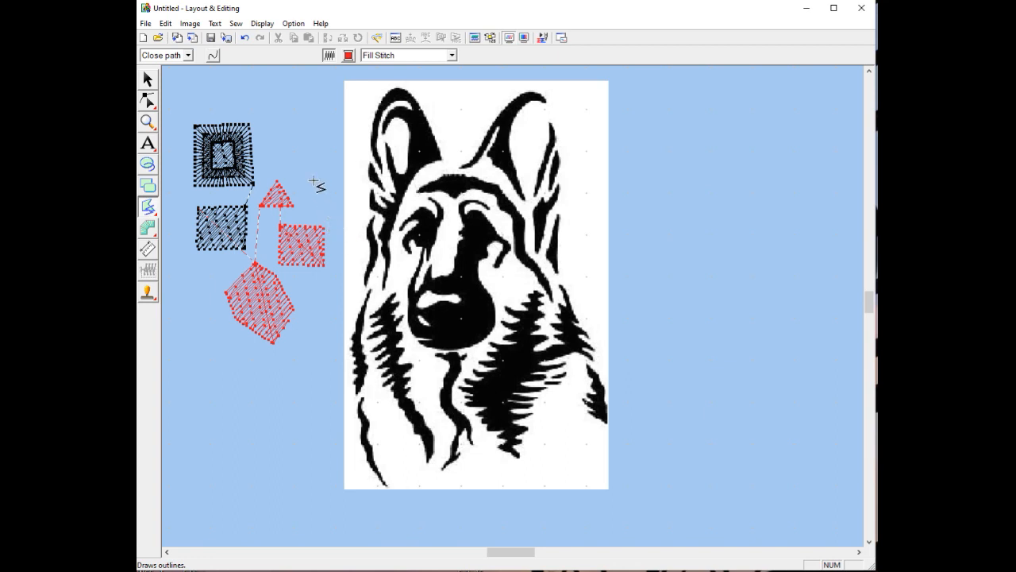
Delete all practice shapes: both black squares, the red triangle, rectangle and diamond
left_click(148, 81)
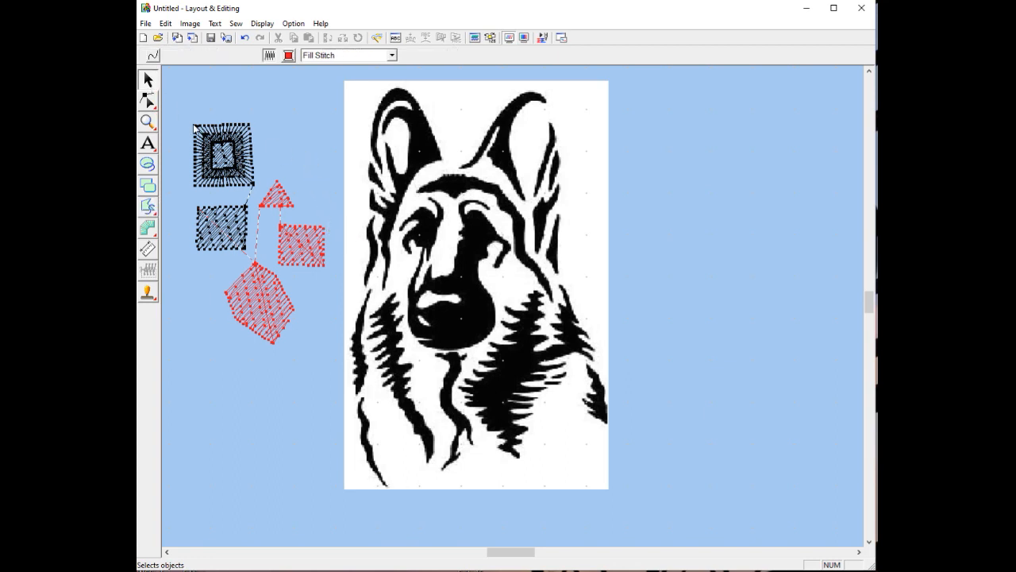
left_click(231, 170)
key("Delete")
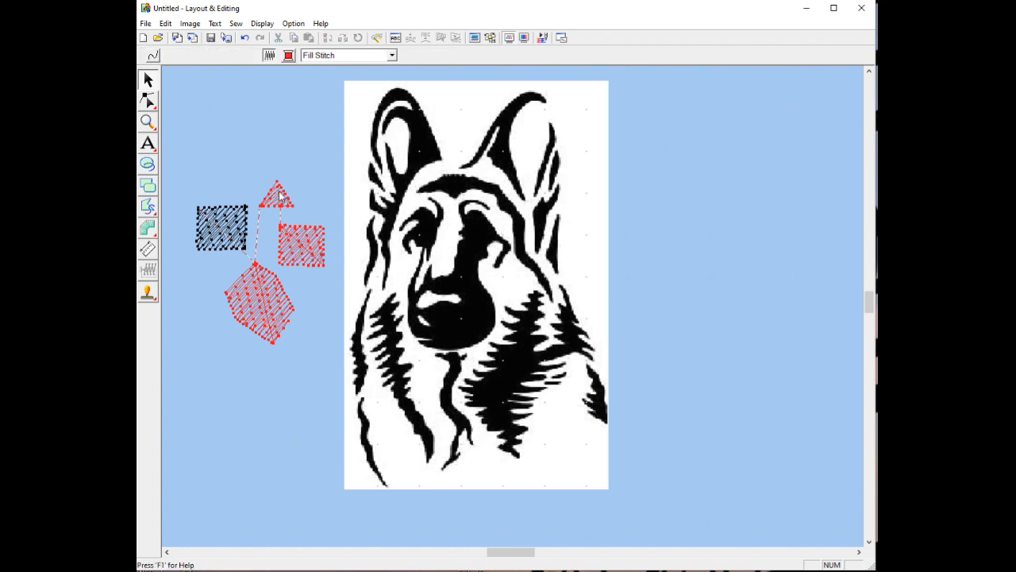
left_click(278, 193)
key("Delete")
left_click(298, 243)
key("Delete")
left_click(218, 228)
key("Delete")
left_click(251, 283)
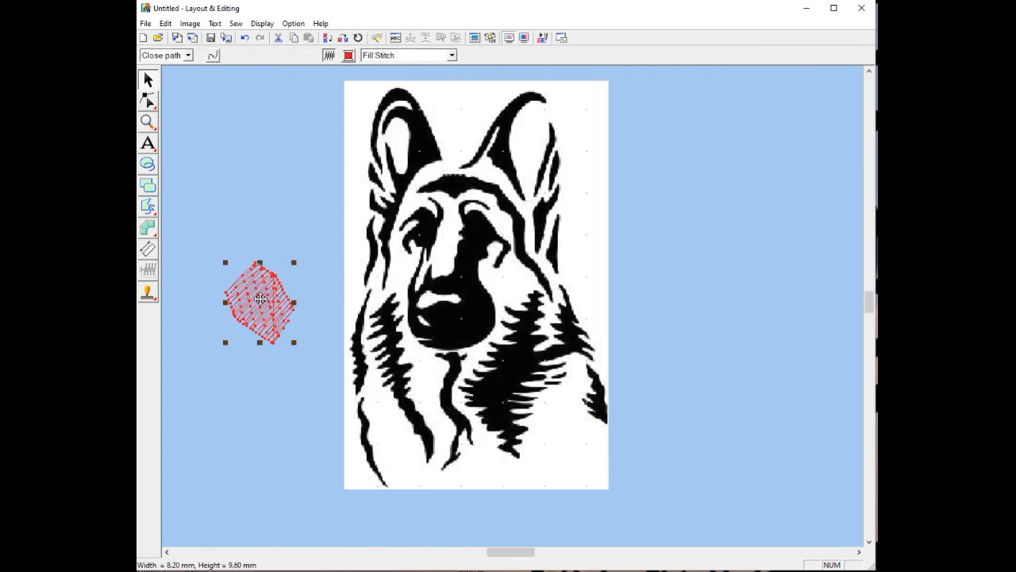
key("Delete")
Trace the dog's left ear with straight-line points and close it into a red fill
left_click(153, 215)
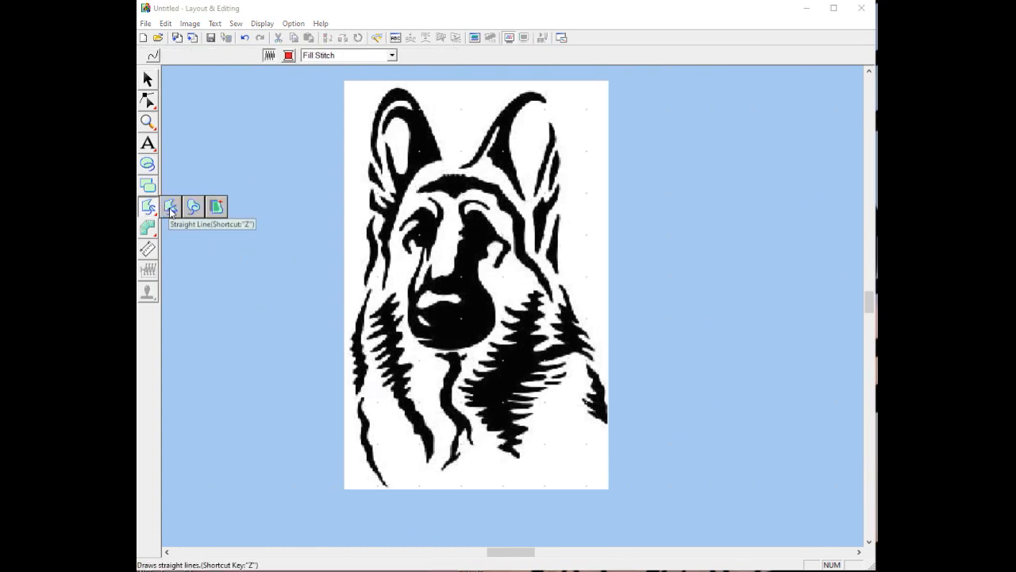
left_click(171, 207)
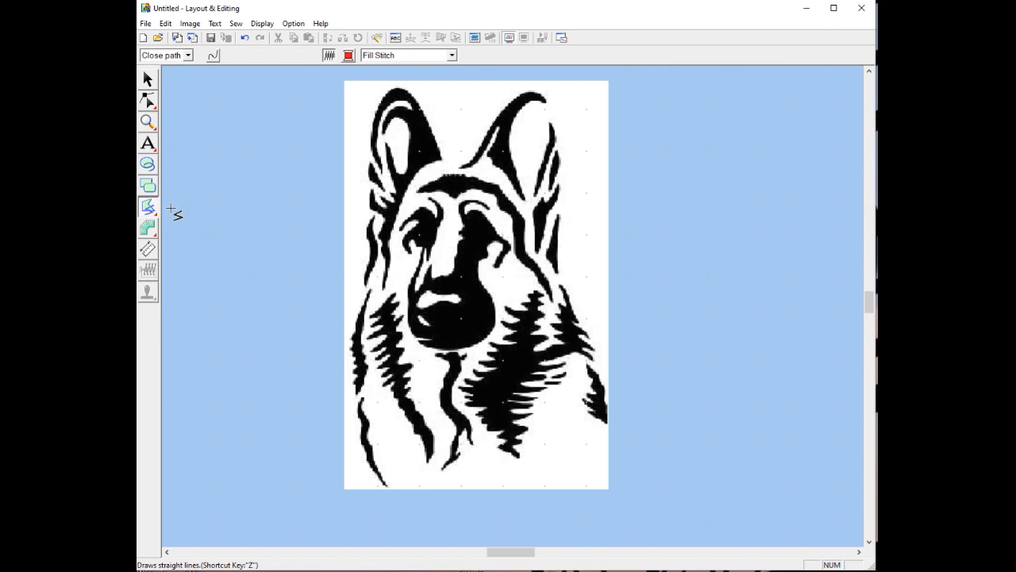
left_click(441, 162)
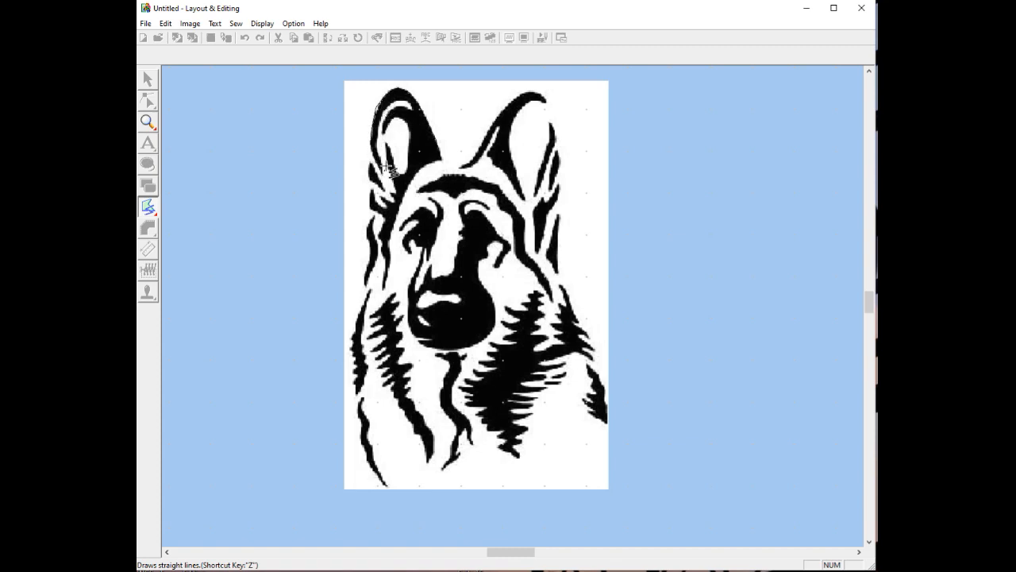
left_click(390, 124)
left_click(397, 120)
left_click(408, 128)
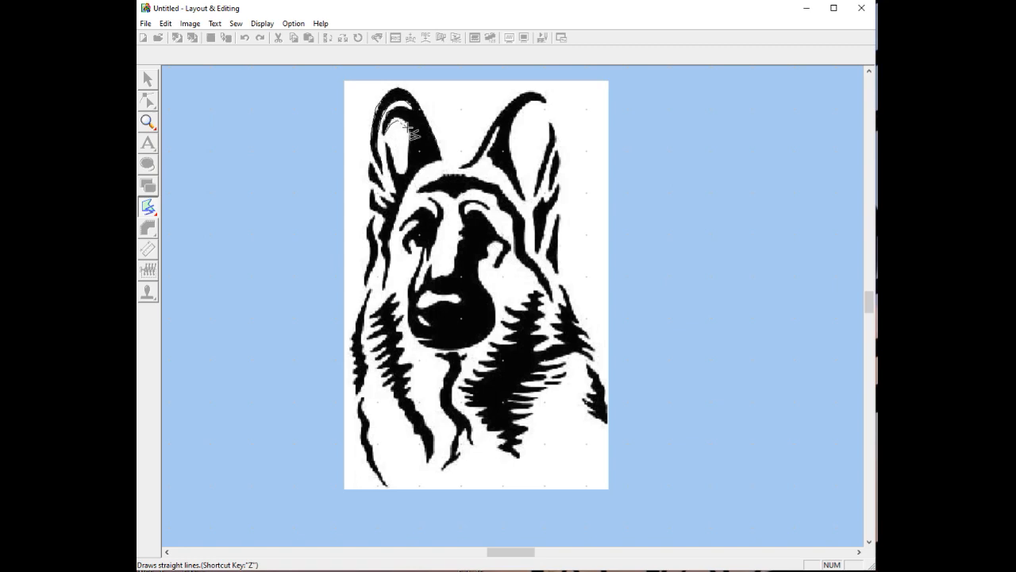
left_click(409, 166)
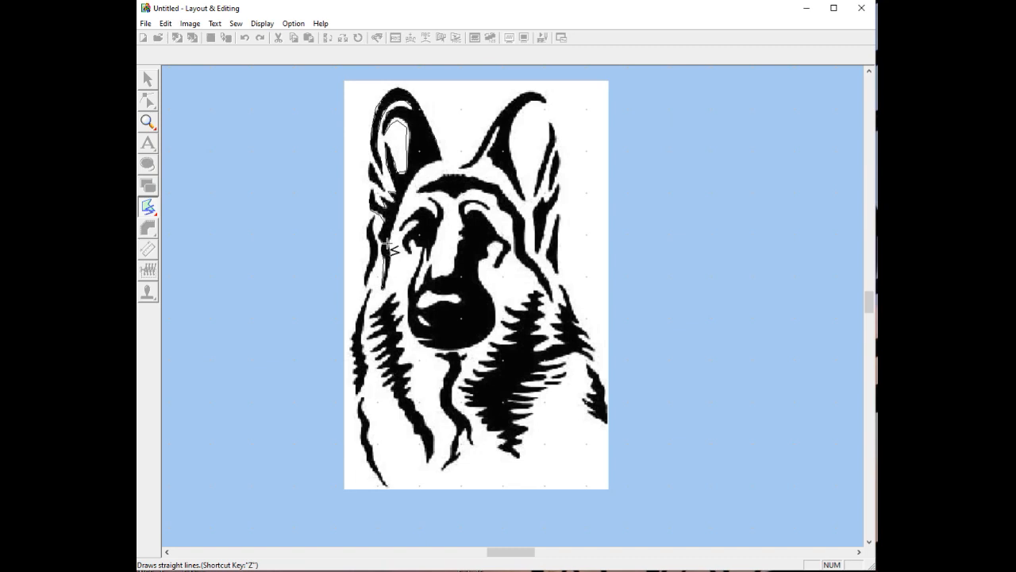
double_click(419, 171)
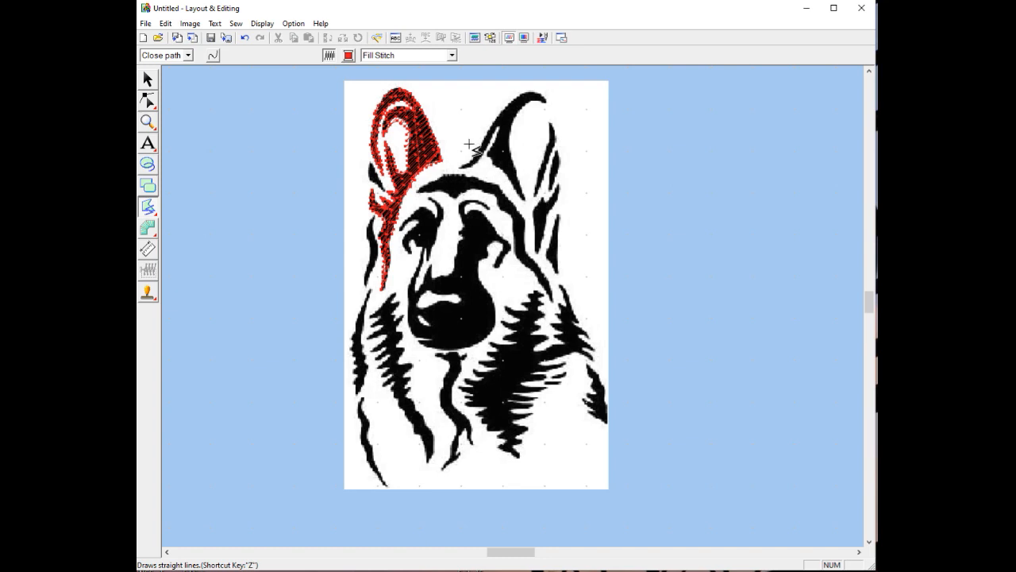
left_click(148, 102)
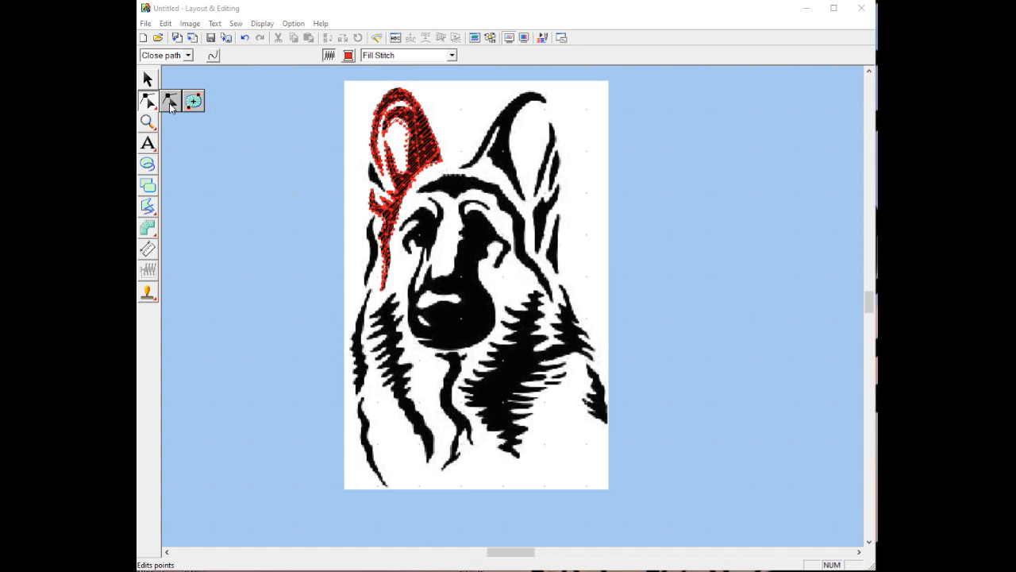
left_click(171, 104)
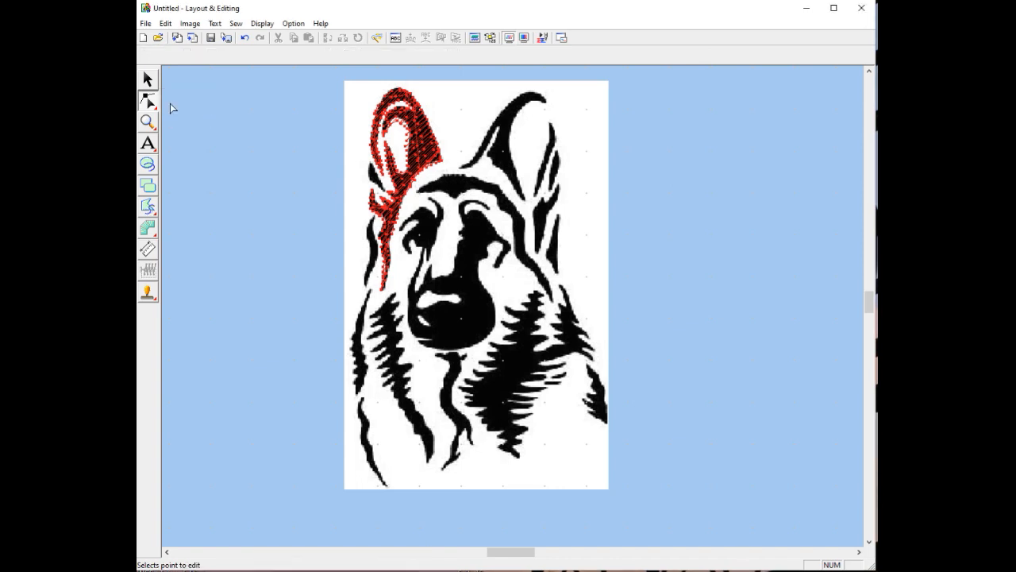
left_click(425, 156)
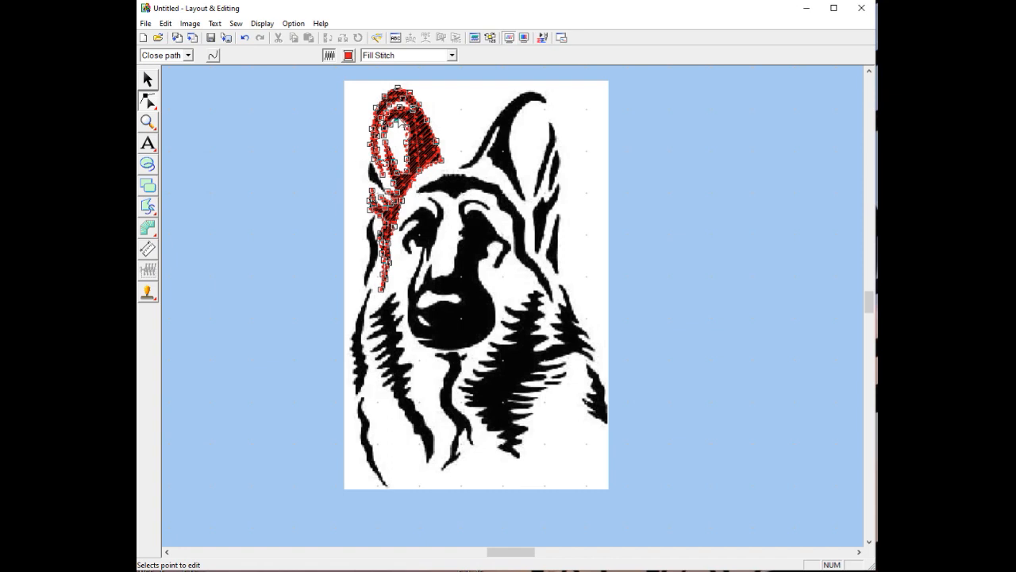
left_click(407, 127)
left_click(407, 141)
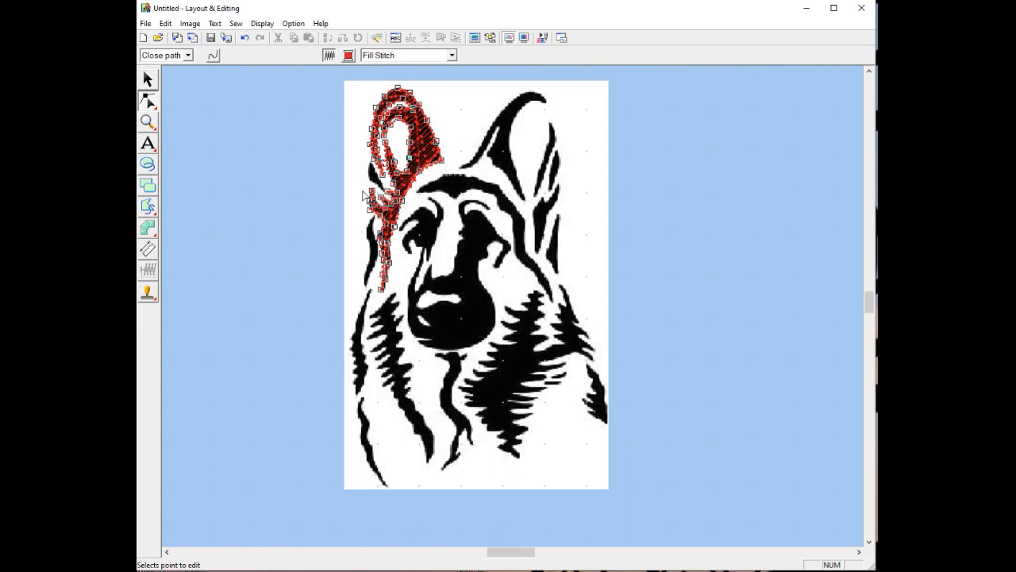
left_click_drag(149, 206, 170, 207)
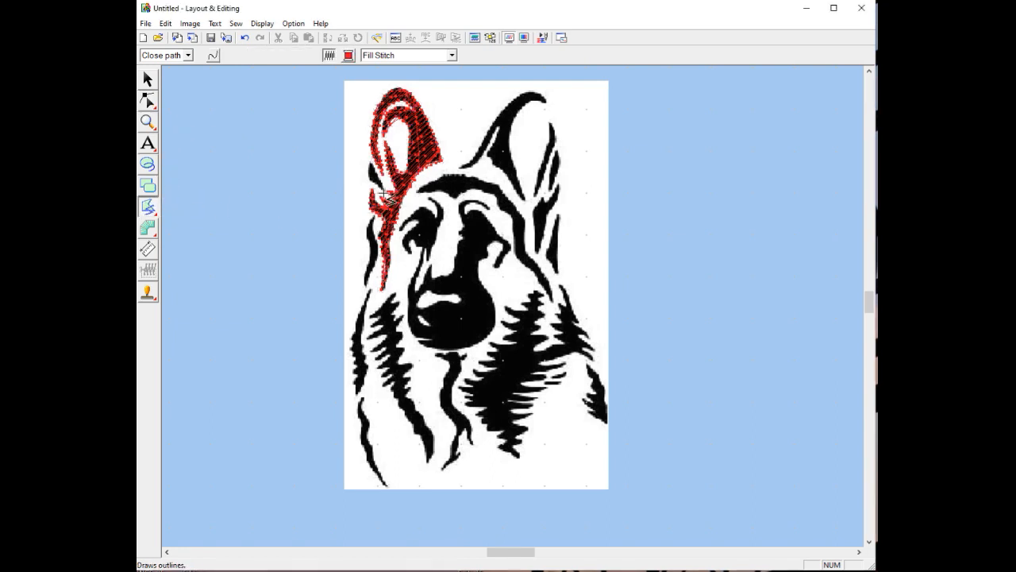
Outline the small black ear patch and the strand below it as red fills
left_click(387, 193)
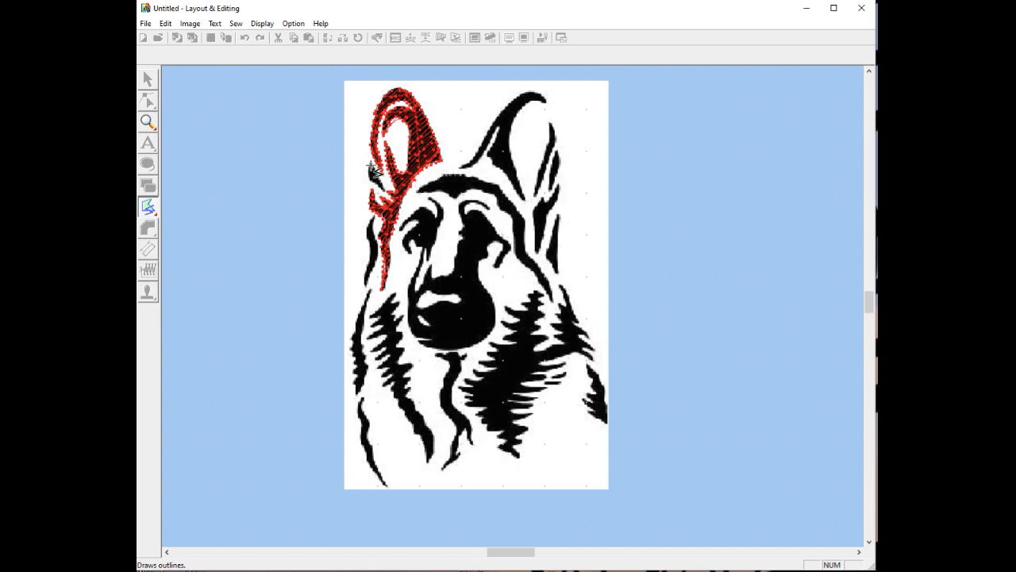
left_click(371, 164)
double_click(371, 181)
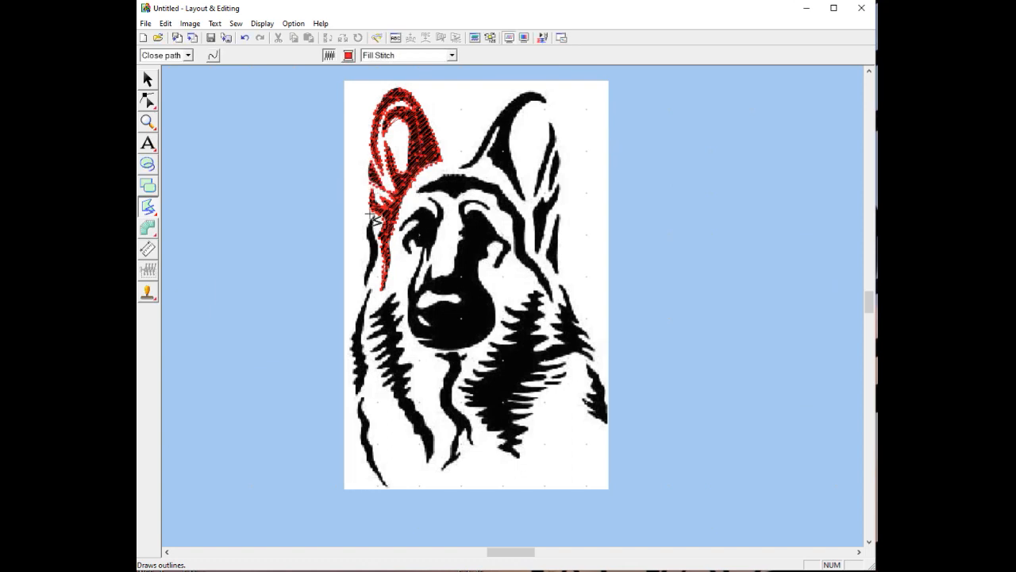
left_click(373, 216)
left_click(365, 229)
left_click(371, 250)
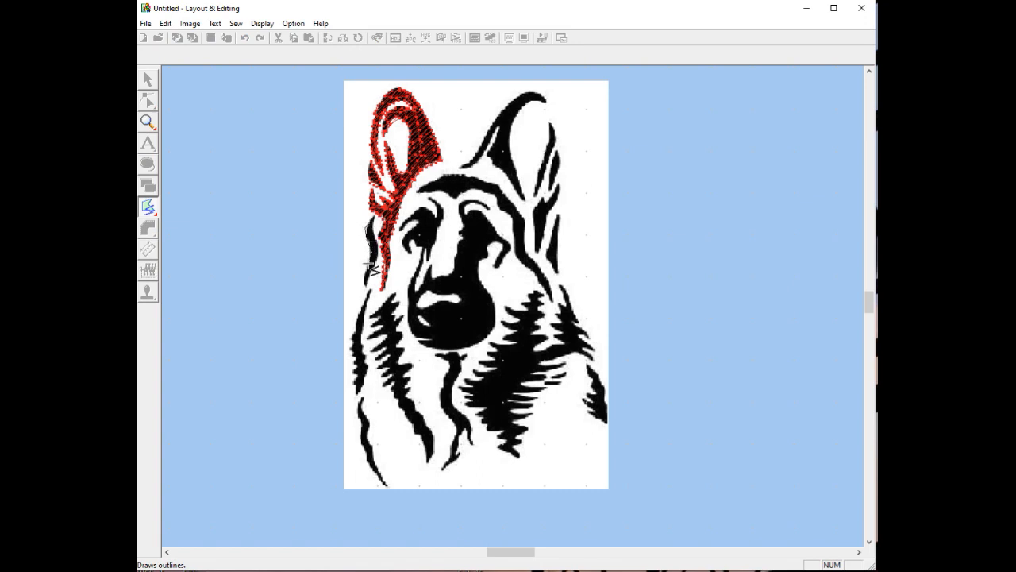
left_click(365, 277)
left_click(366, 286)
left_click(371, 272)
left_click(375, 246)
double_click(370, 231)
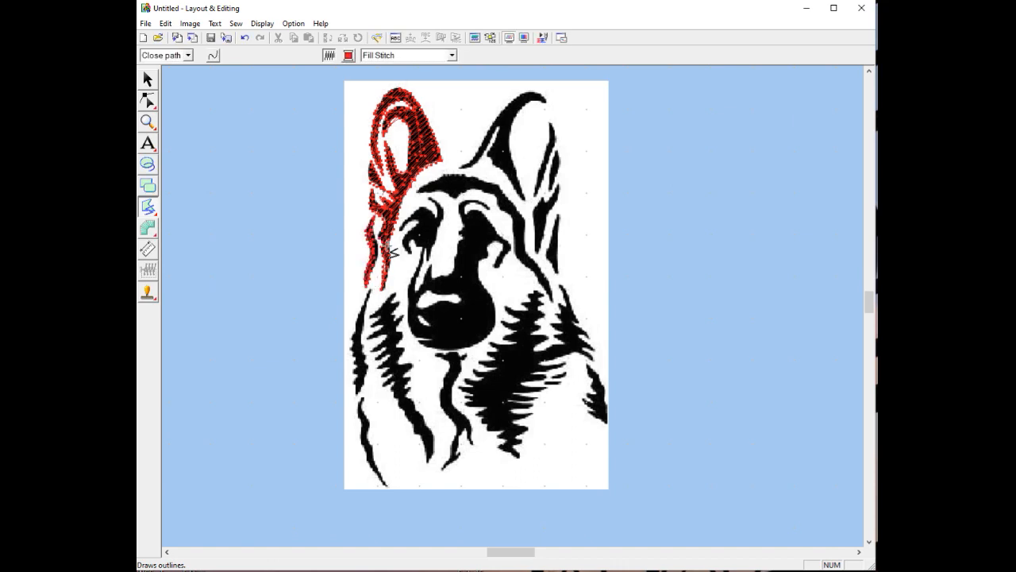
Trace the zigzag edge of the left neck fur down to its lowest tip
left_click(367, 295)
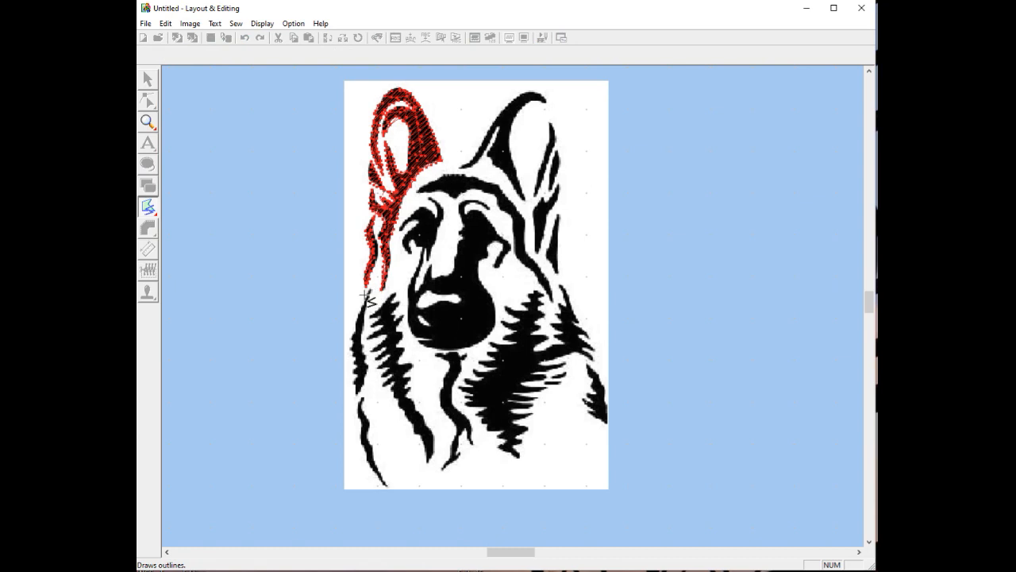
left_click(353, 341)
left_click(347, 348)
left_click(354, 352)
left_click(348, 356)
left_click(355, 360)
left_click(351, 363)
left_click(357, 367)
left_click(350, 371)
left_click(356, 374)
left_click(352, 381)
left_click(357, 388)
left_click(355, 395)
Trace back up the neck fur's other side and close it into a red fill
left_click(362, 384)
left_click(368, 367)
left_click(362, 359)
left_click(365, 354)
left_click(362, 346)
double_click(367, 318)
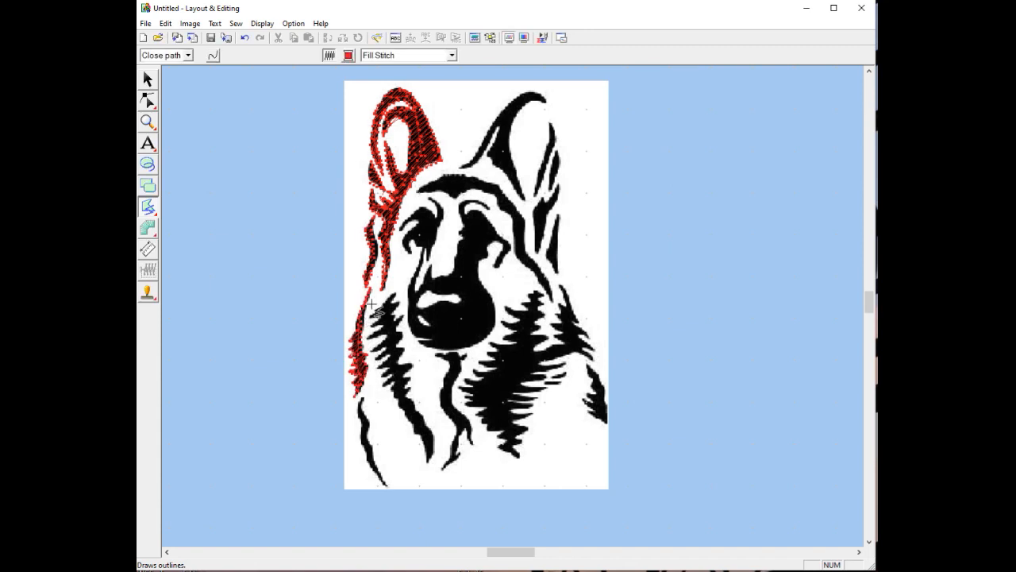
Trace the right ear up its outer edge, around the tip, down the inner edge, and close it
left_click(460, 164)
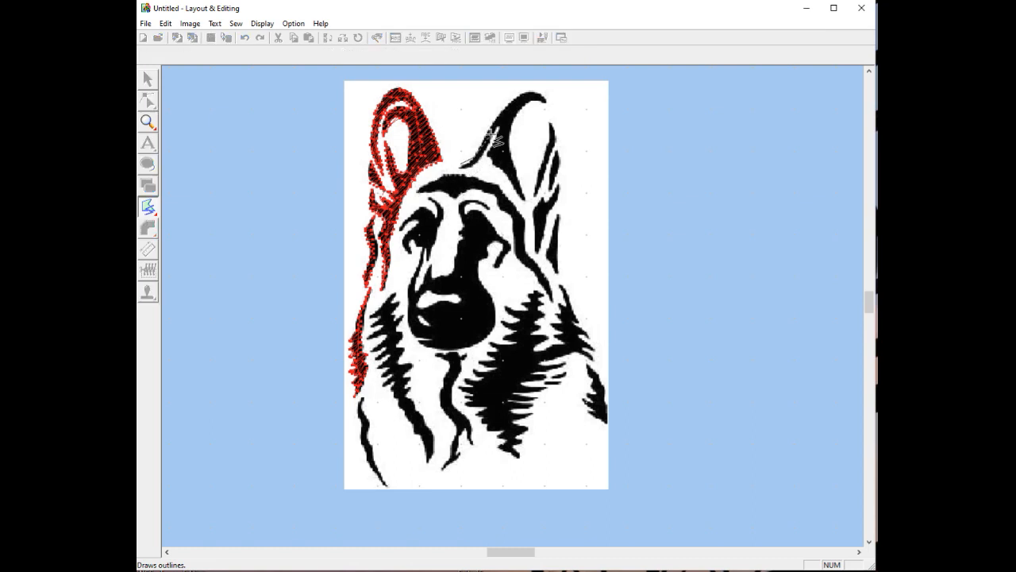
left_click(489, 132)
left_click(509, 100)
left_click(531, 90)
left_click(548, 100)
left_click(531, 102)
left_click(516, 120)
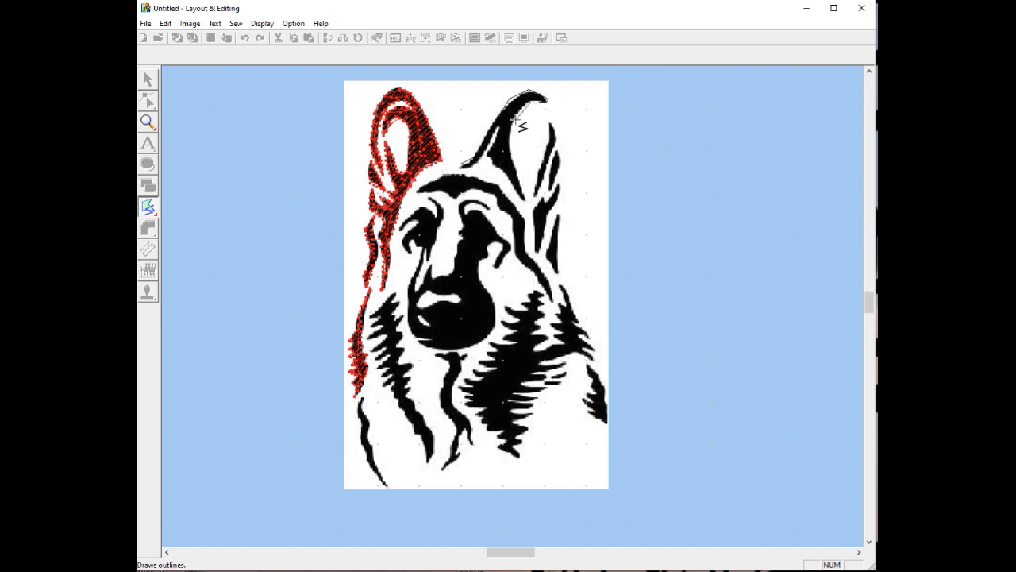
left_click(508, 152)
left_click(481, 161)
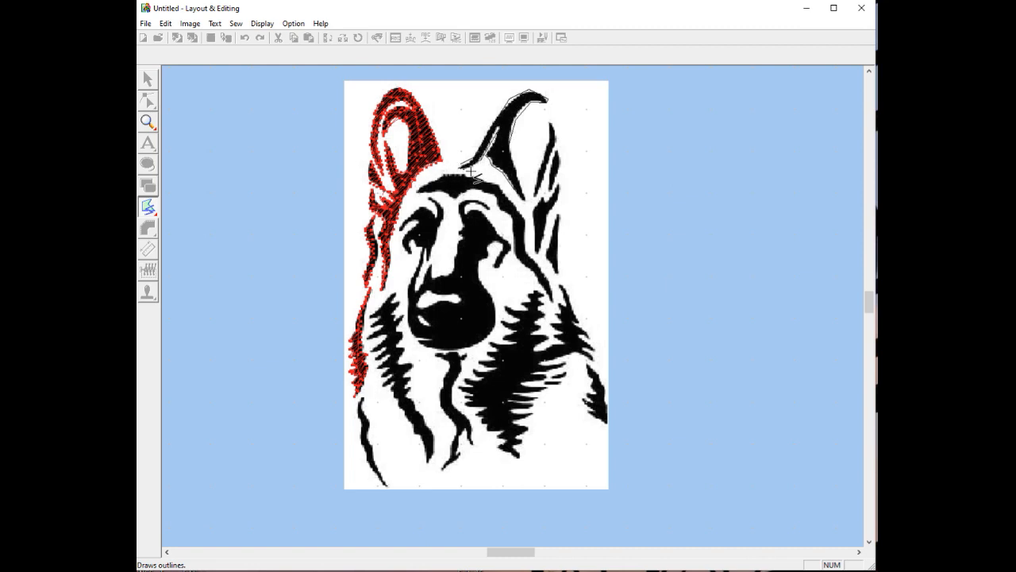
double_click(458, 164)
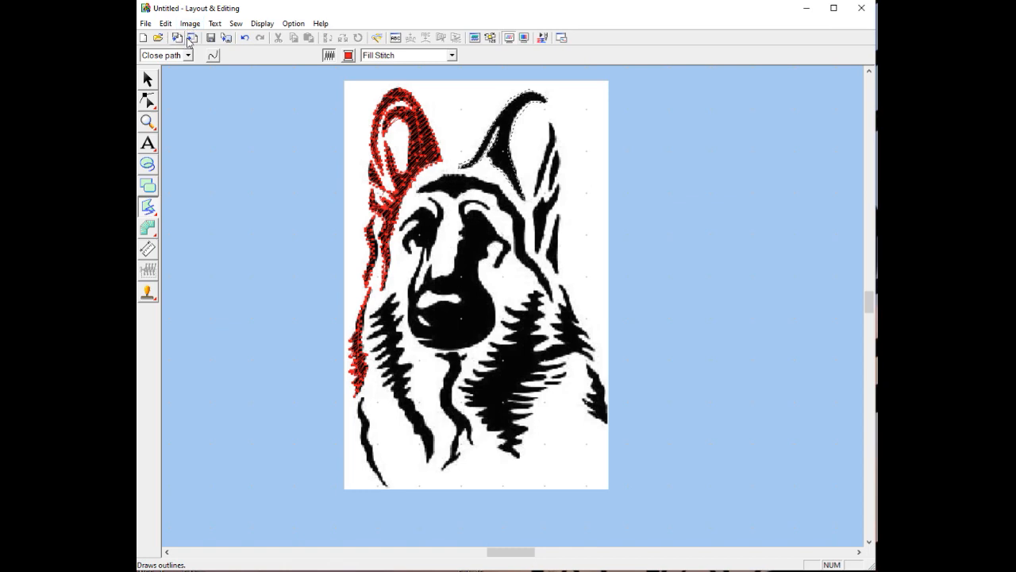
Zoom in on the right ear and select its outline for point editing
left_click(148, 123)
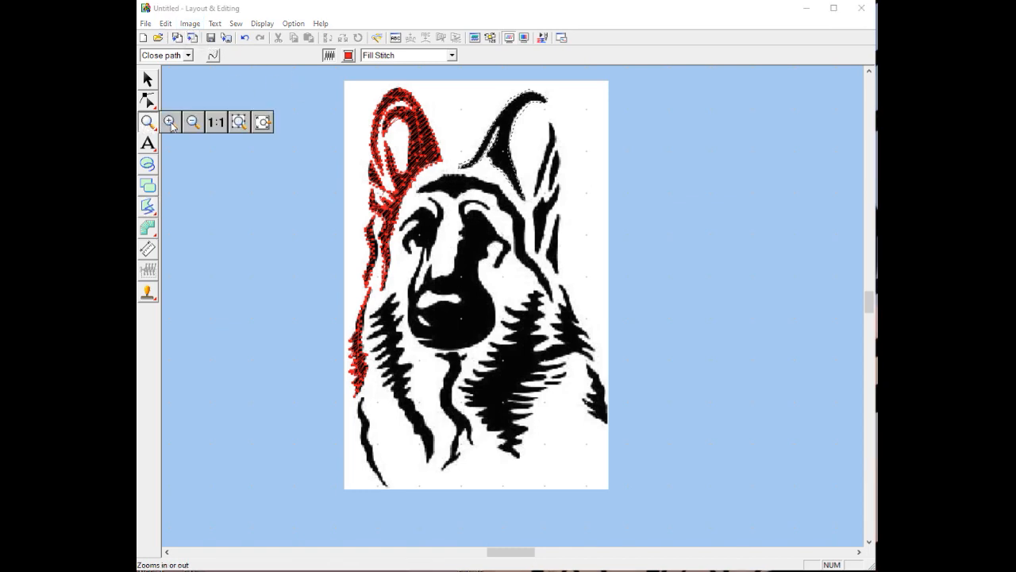
left_click(174, 126)
left_click(477, 171)
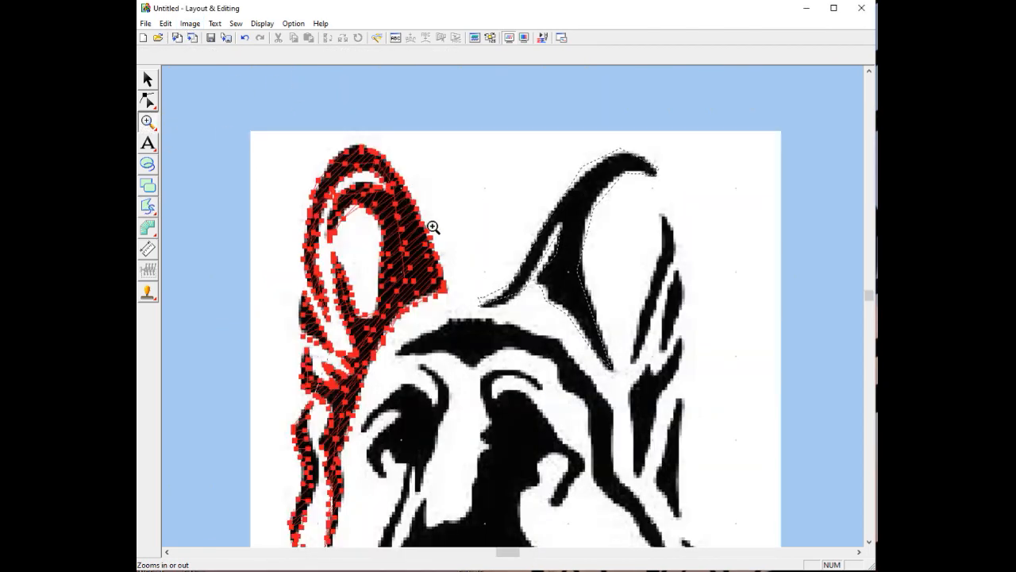
left_click(559, 259)
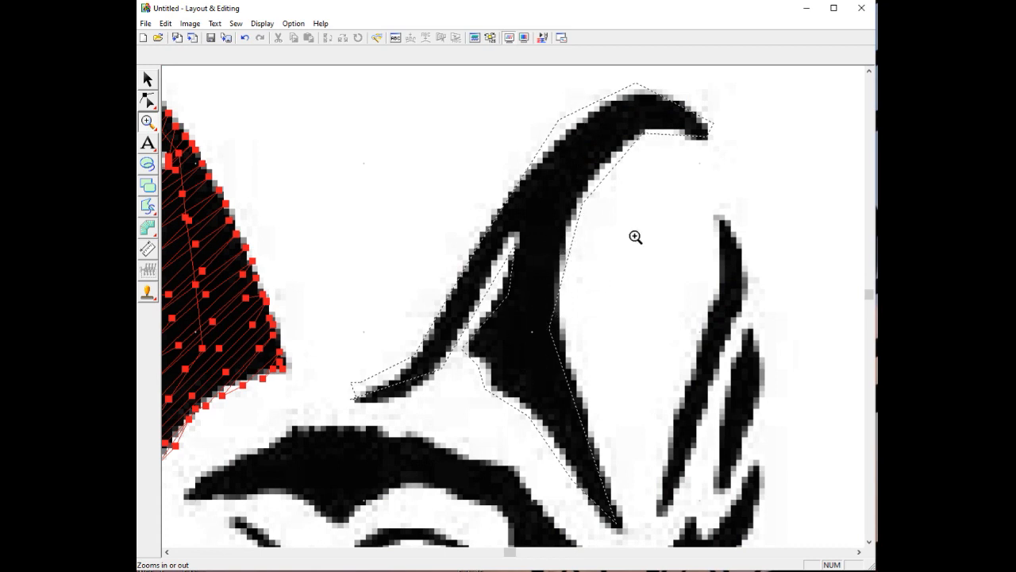
left_click(149, 101)
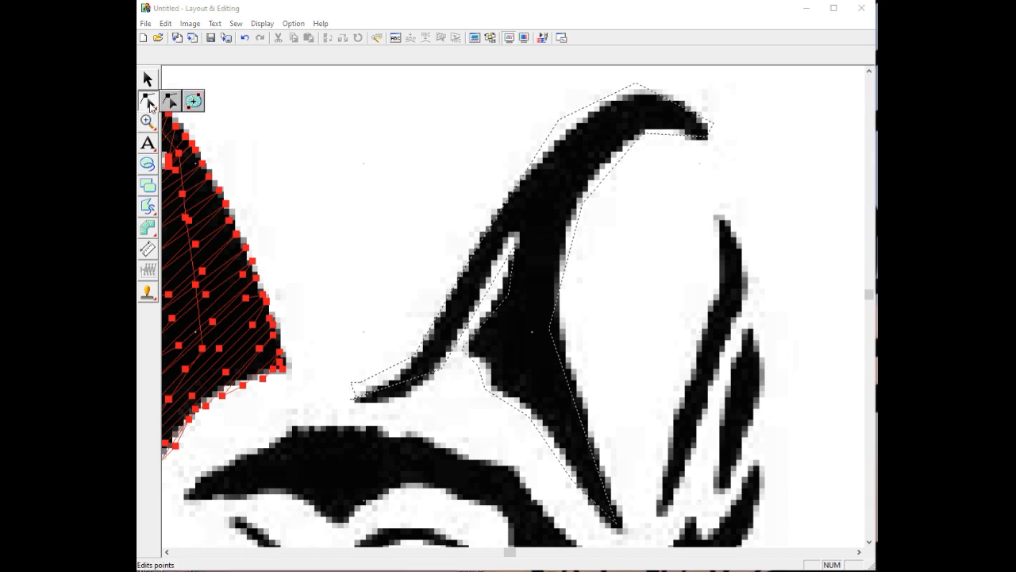
left_click(172, 103)
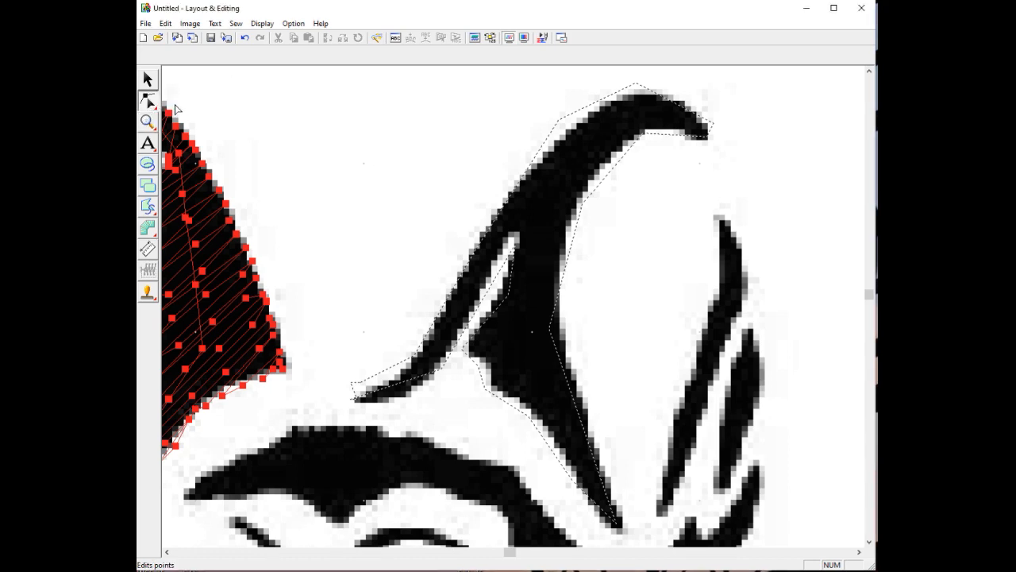
left_click(457, 290)
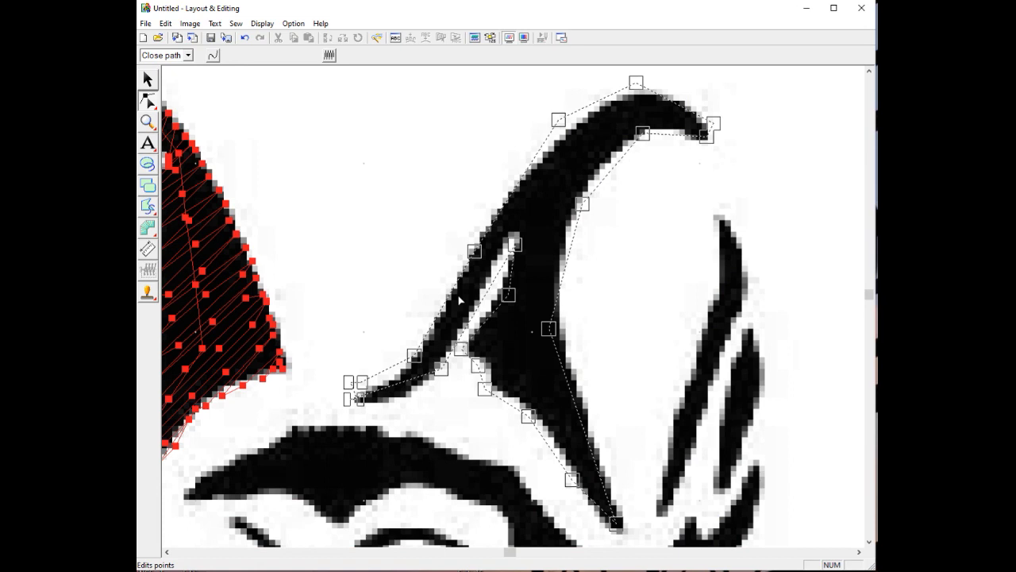
Delete the two stray points at the ear's base
right_click(352, 400)
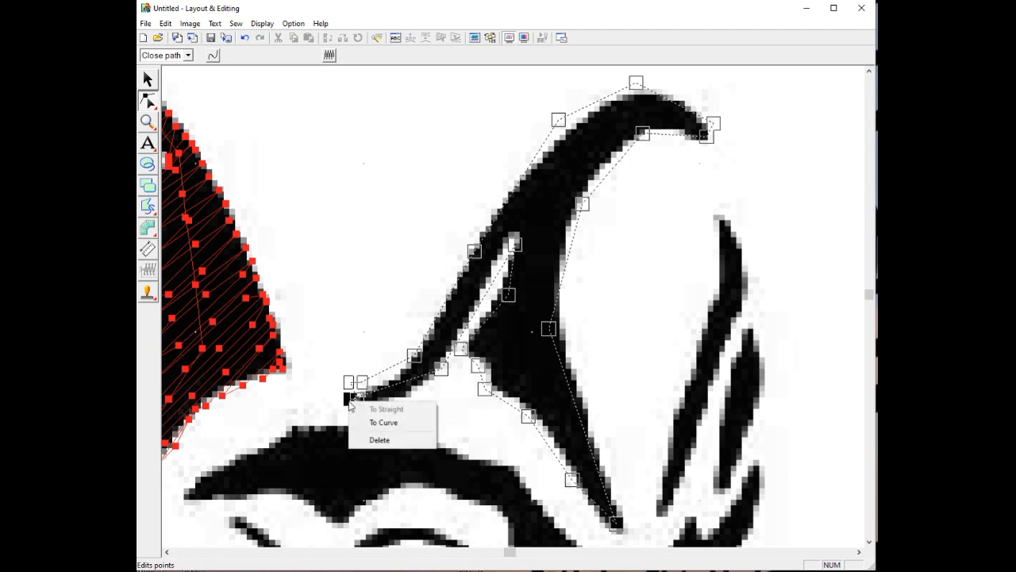
left_click(376, 441)
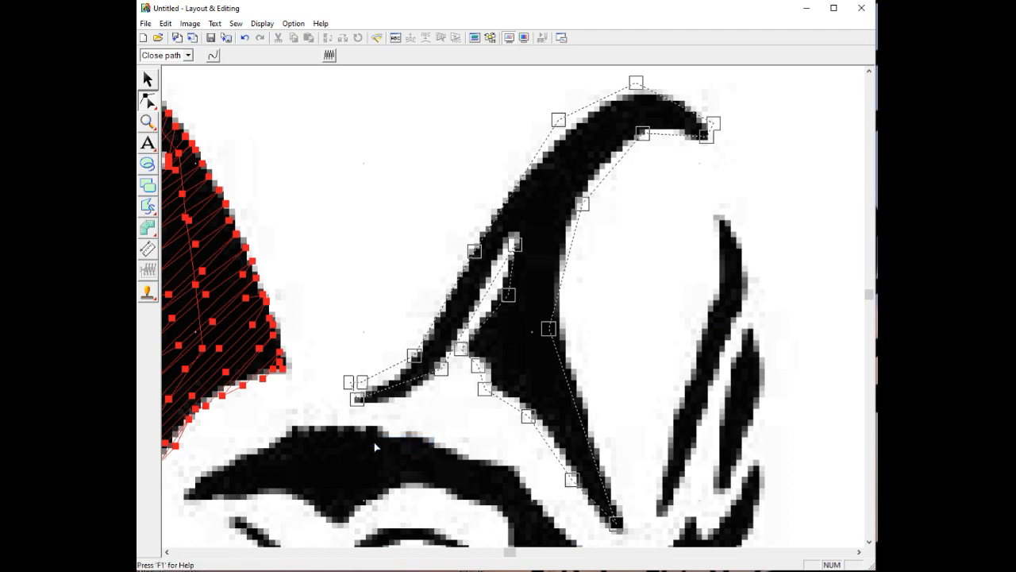
left_click(349, 384)
right_click(349, 385)
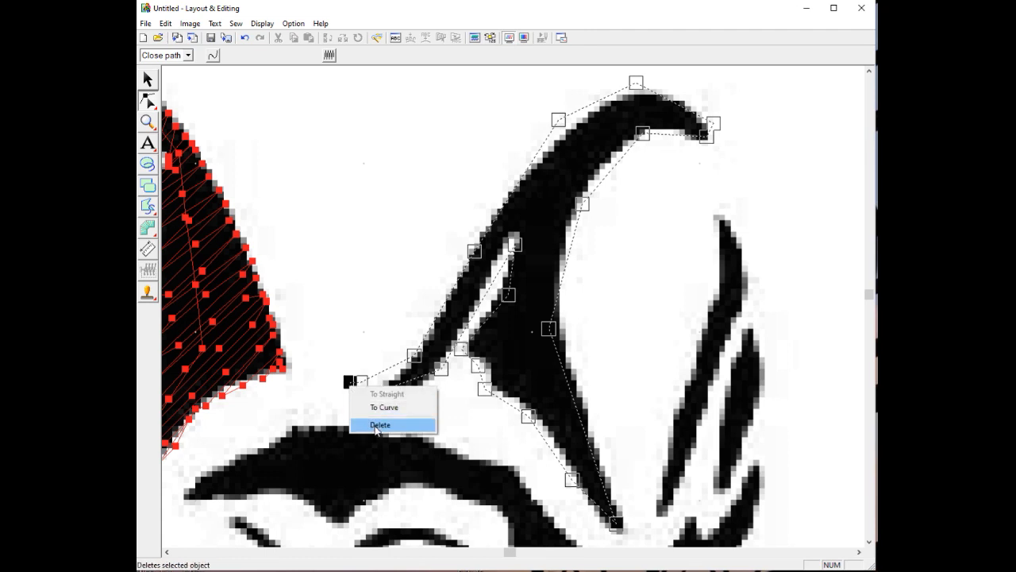
left_click(377, 427)
Drag the end point onto the shape's lower tip and apply fill stitching
left_click(361, 384)
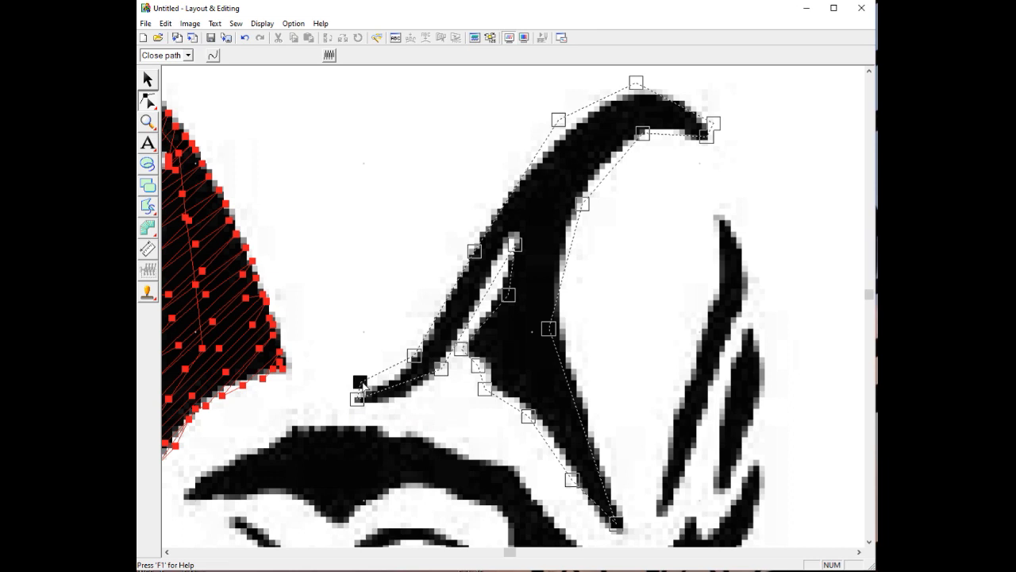
left_click_drag(364, 386, 387, 382)
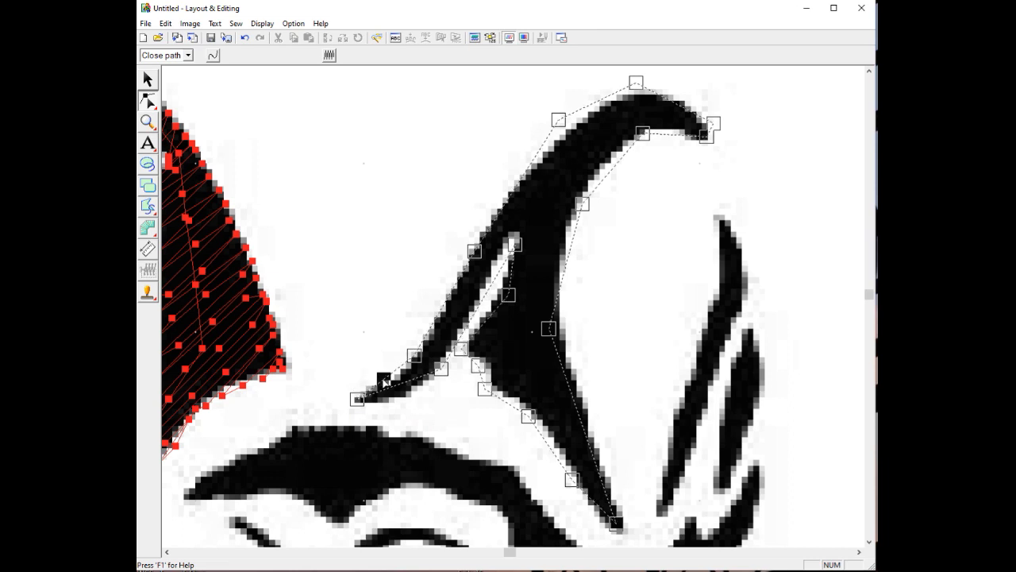
left_click(330, 55)
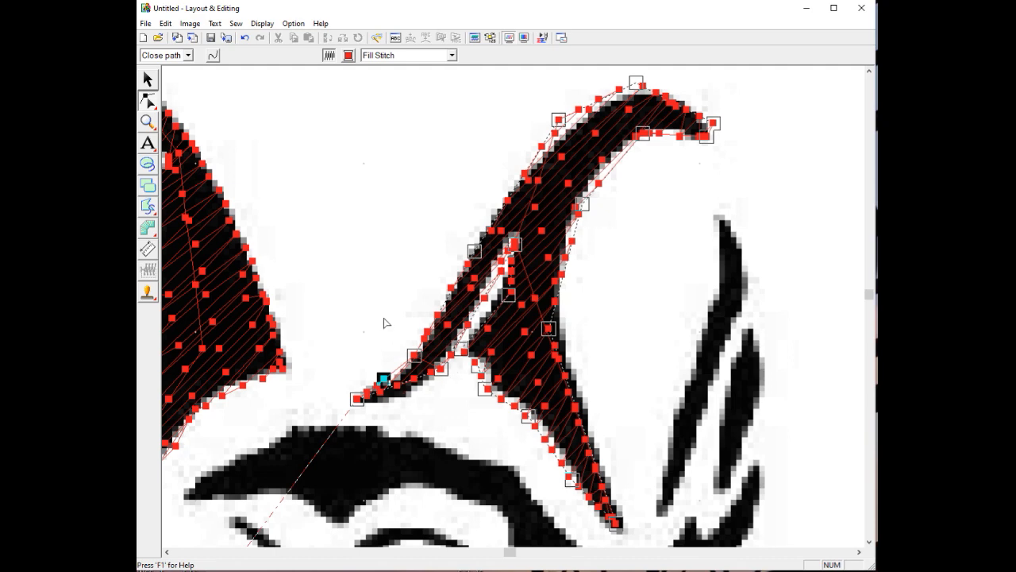
Zoom out until both ears and the whole head are visible
left_click(147, 123)
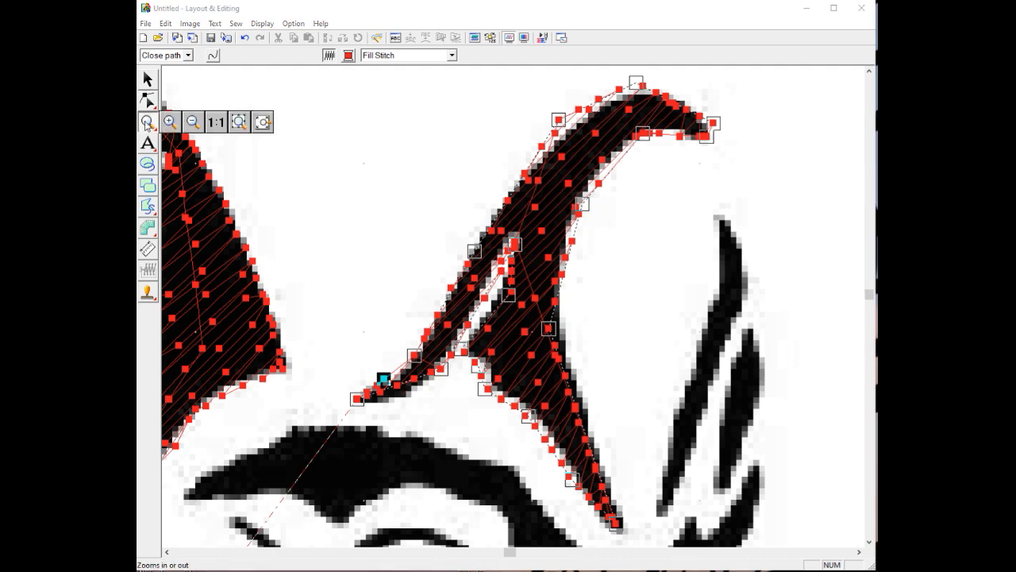
left_click(193, 122)
left_click(447, 286)
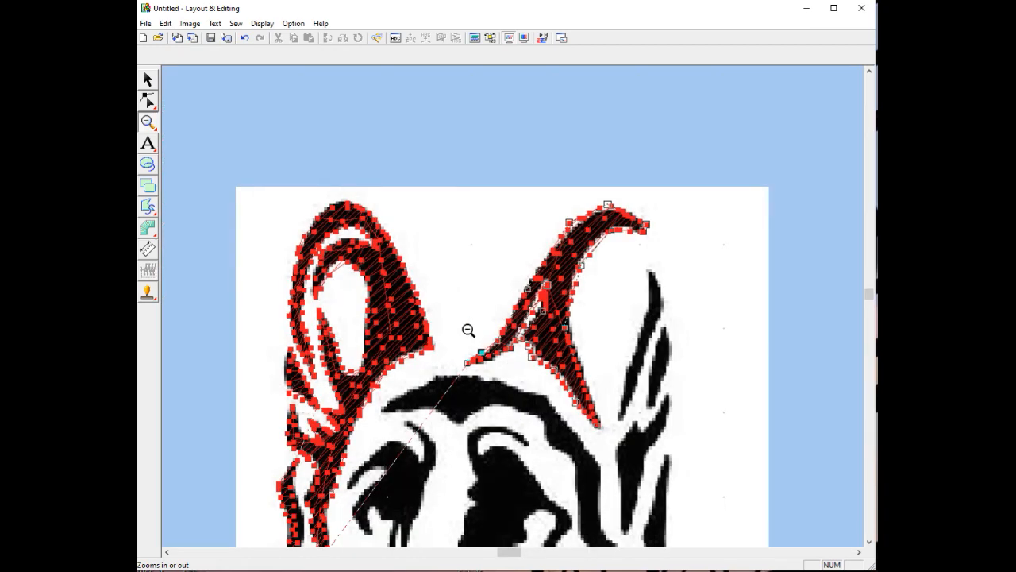
With the outline tool, trace the upper piece of the right ear's thin stripe and close it as a fill
left_click(148, 208)
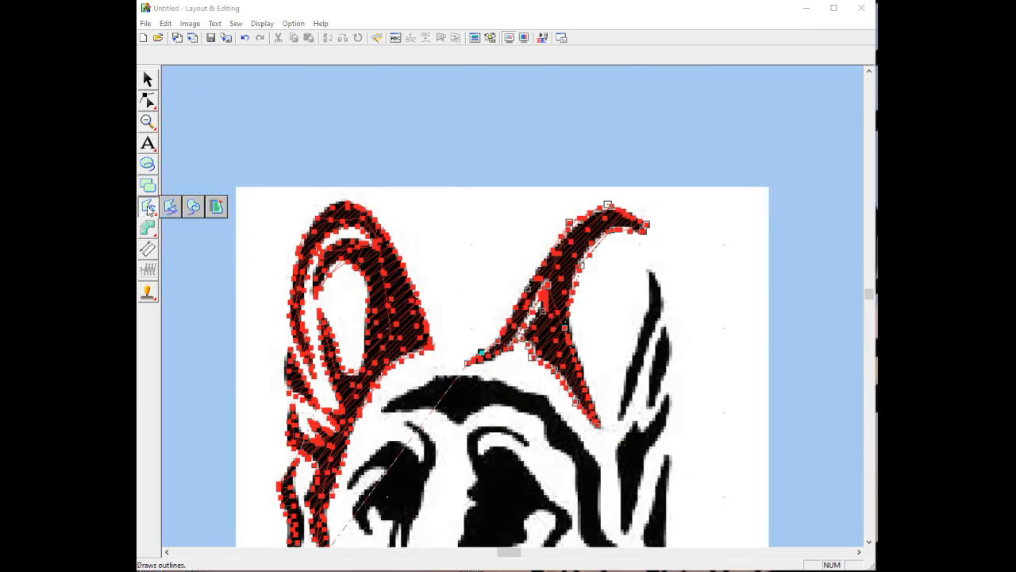
left_click(171, 207)
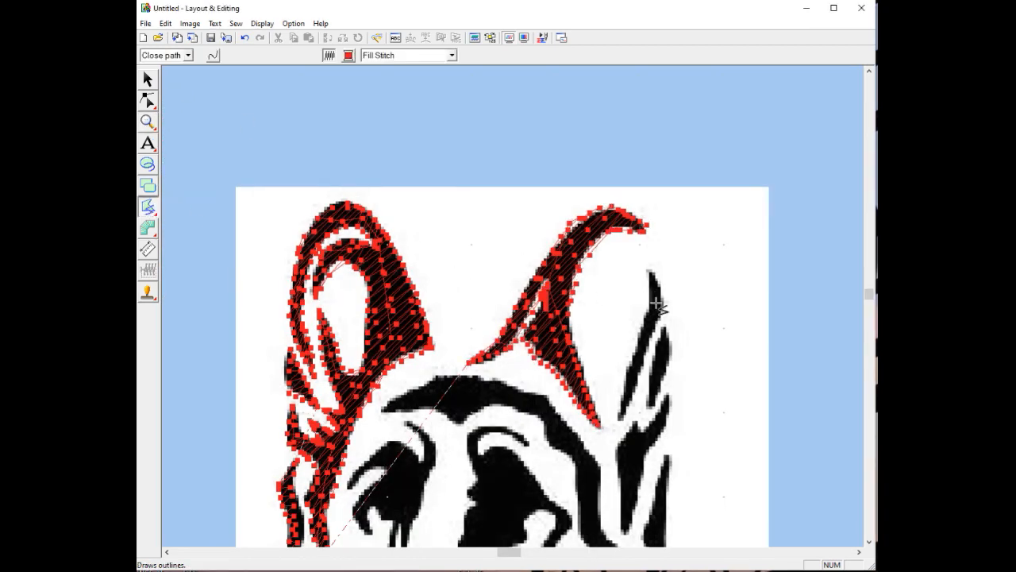
left_click(649, 272)
left_click(647, 307)
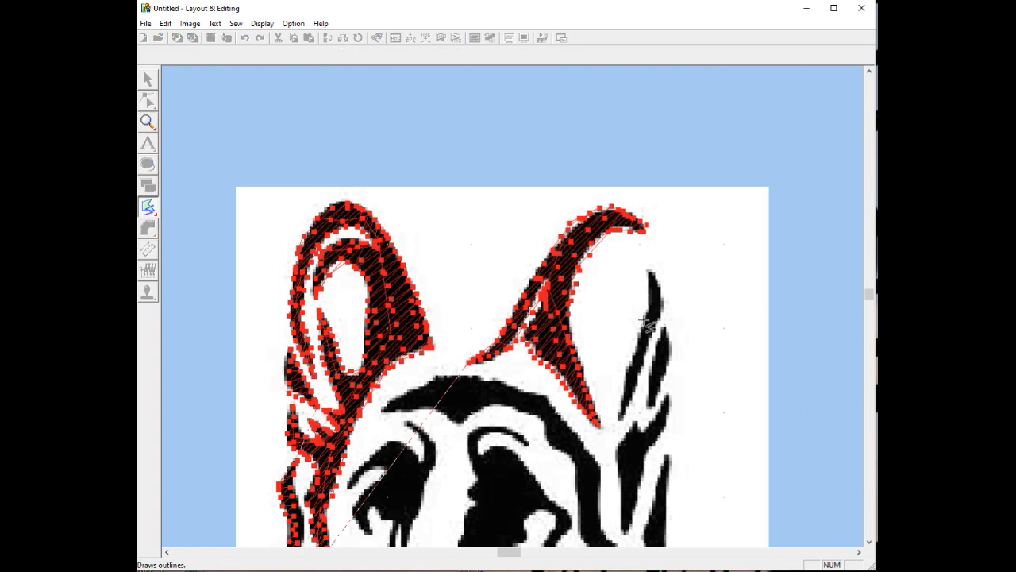
left_click(638, 349)
left_click(623, 392)
left_click(620, 423)
left_click(638, 376)
left_click(654, 331)
left_click(662, 308)
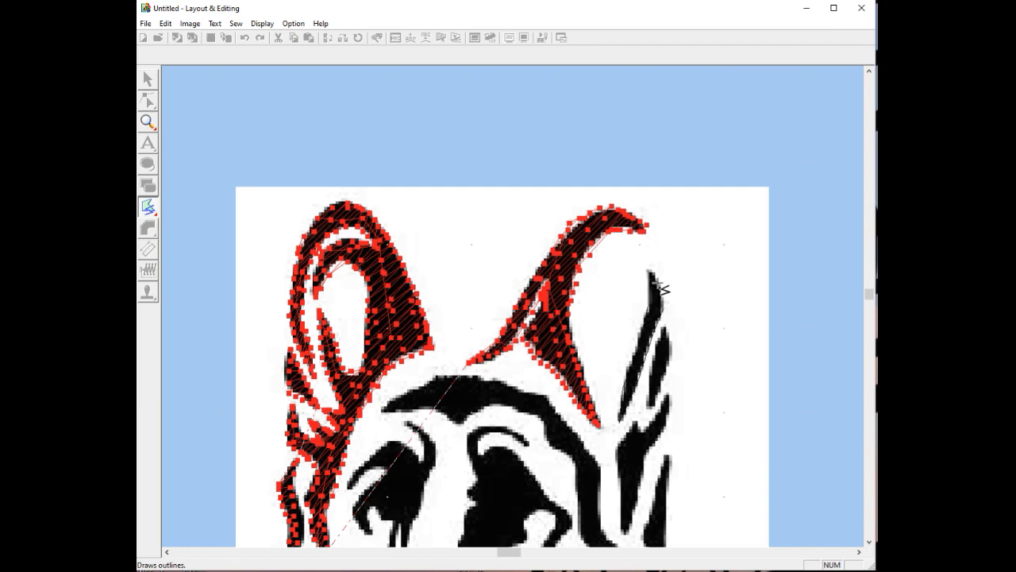
left_click(659, 288)
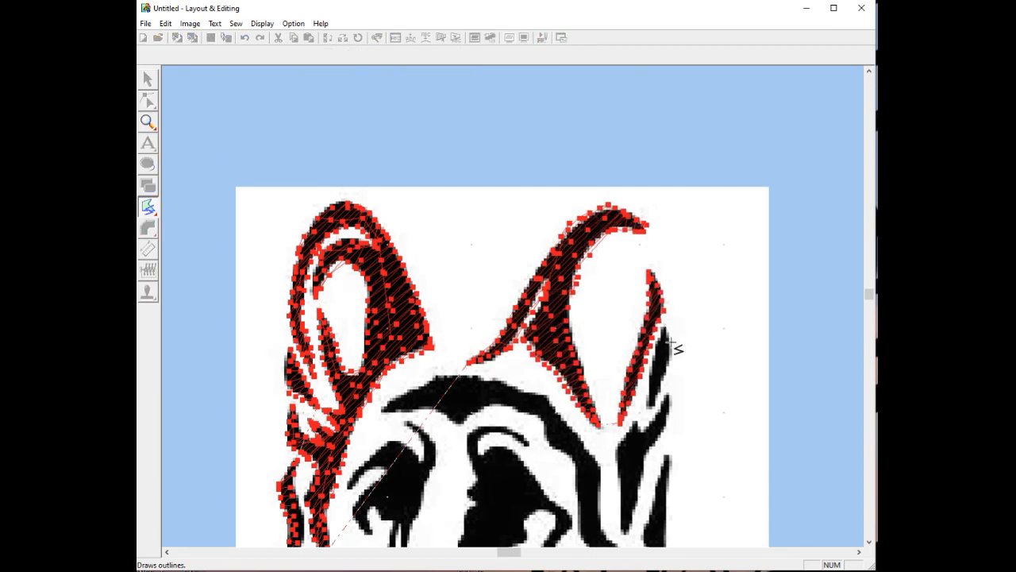
Trace the lower stripe piece down to its tip and close it as a fill
left_click(672, 351)
left_click(666, 381)
left_click(653, 407)
left_click(664, 352)
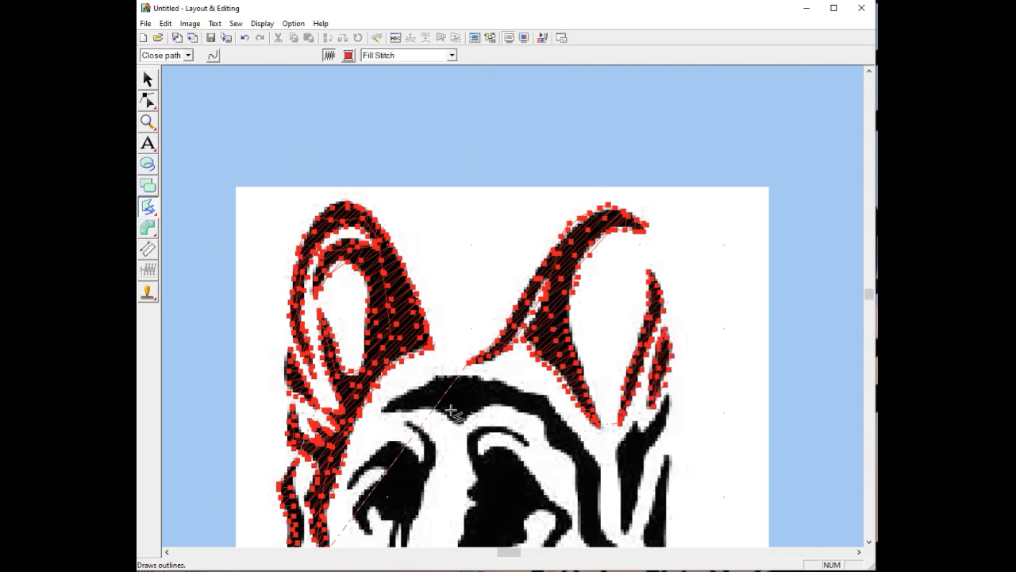
Trace the head band's top edge from the left to where it bends down
left_click(382, 411)
left_click(401, 395)
left_click(426, 382)
left_click(454, 374)
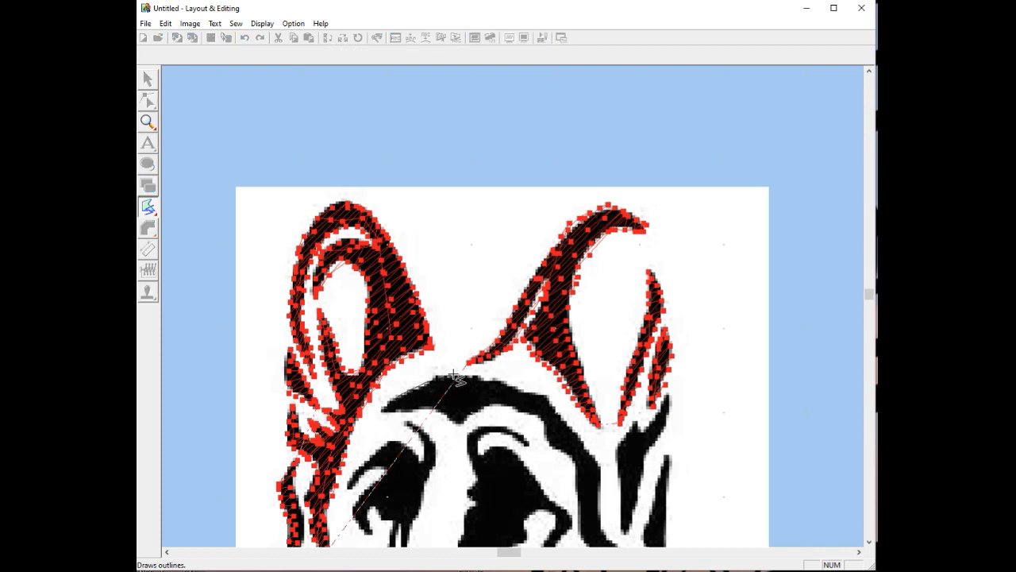
left_click(505, 382)
left_click(551, 394)
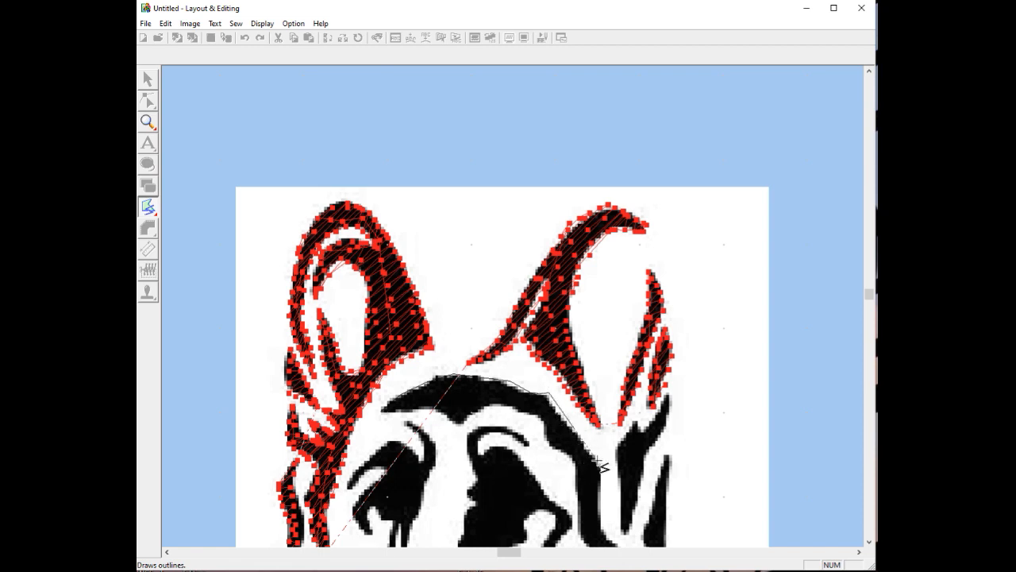
Continue the band outline down its right side and back along the inner edge, closing it as a fill
left_click(597, 459)
left_click_drag(869, 292, 868, 360)
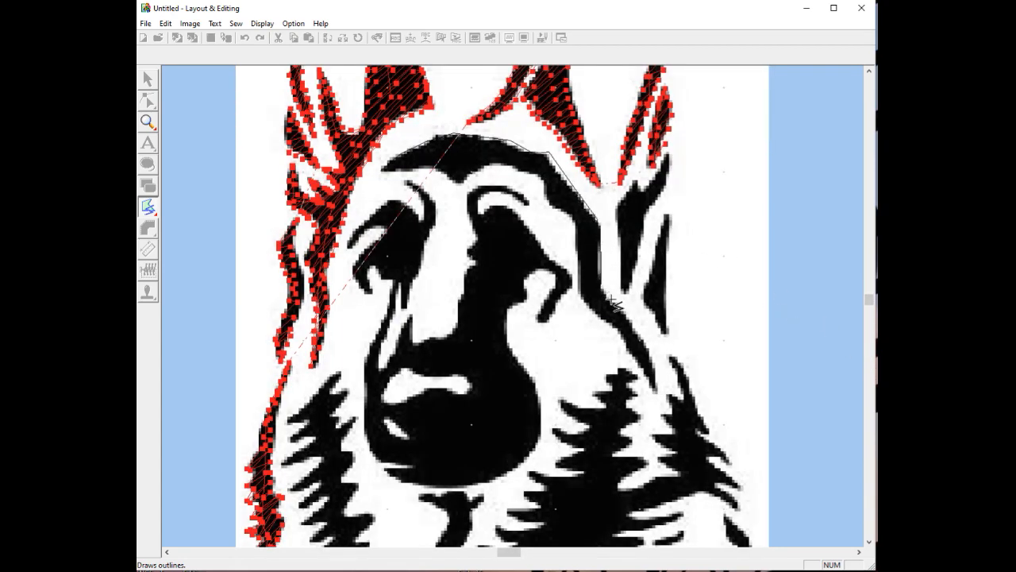
left_click(604, 297)
left_click(649, 372)
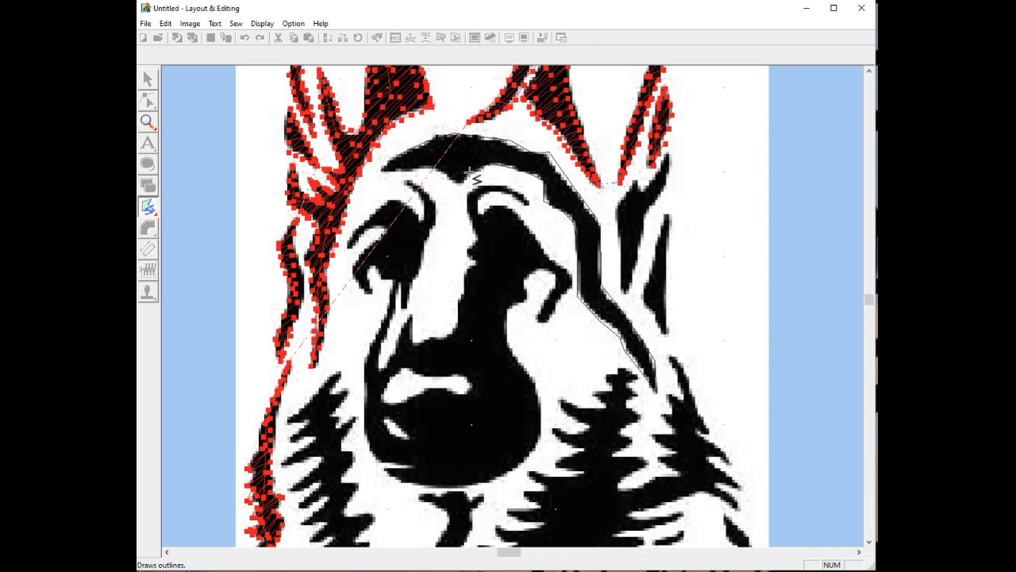
left_click(459, 185)
left_click(444, 175)
double_click(389, 171)
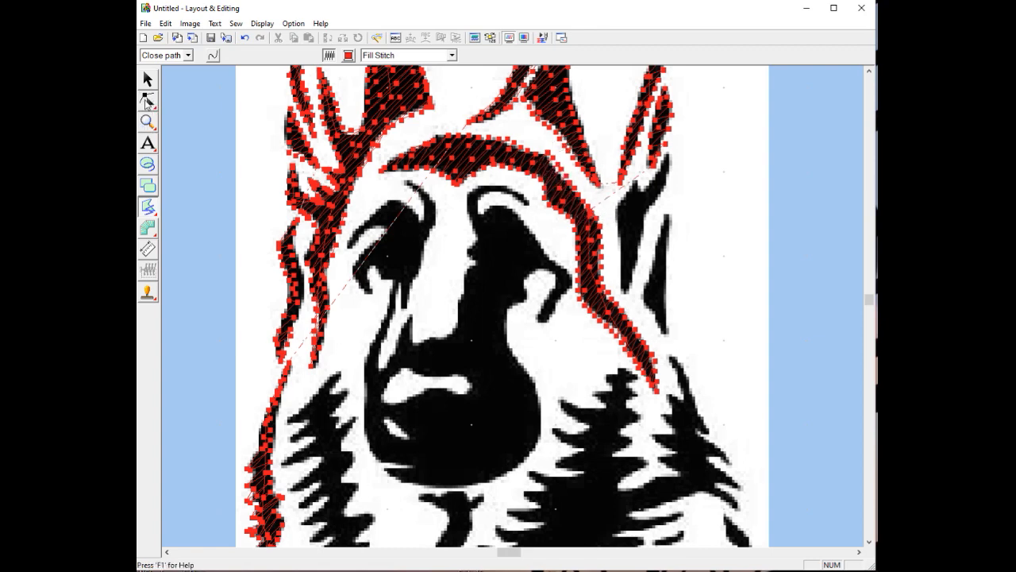
Drag the head band's top, right-side and lower points onto the black edge, then resume outline tracing
left_click(148, 102)
left_click(169, 103)
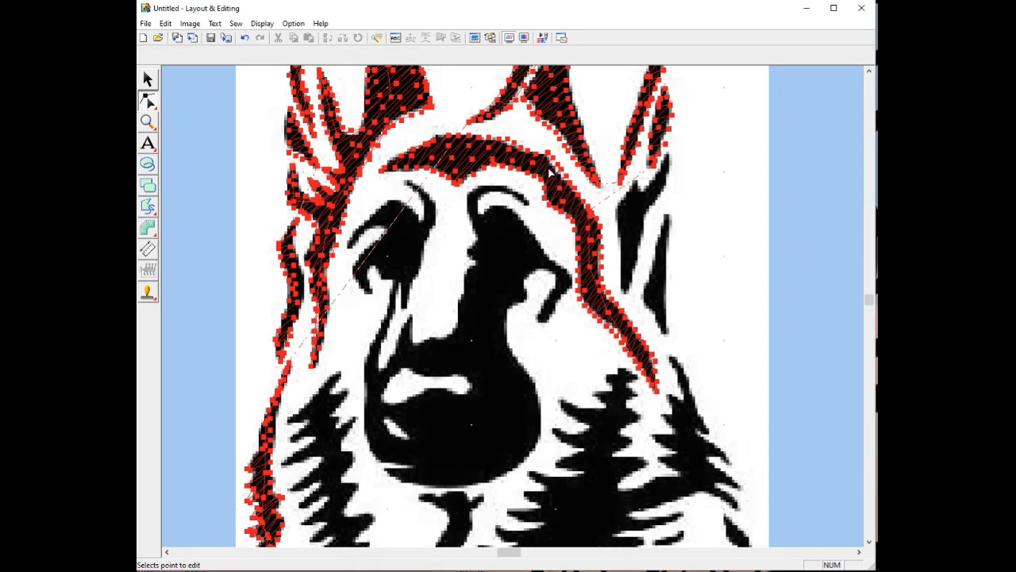
left_click(551, 169)
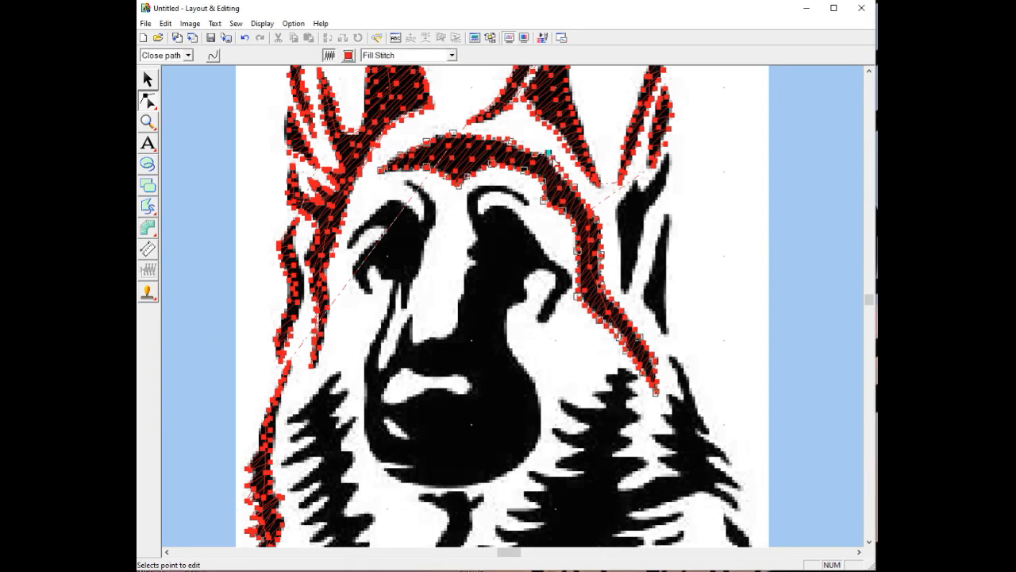
left_click_drag(548, 151, 599, 222)
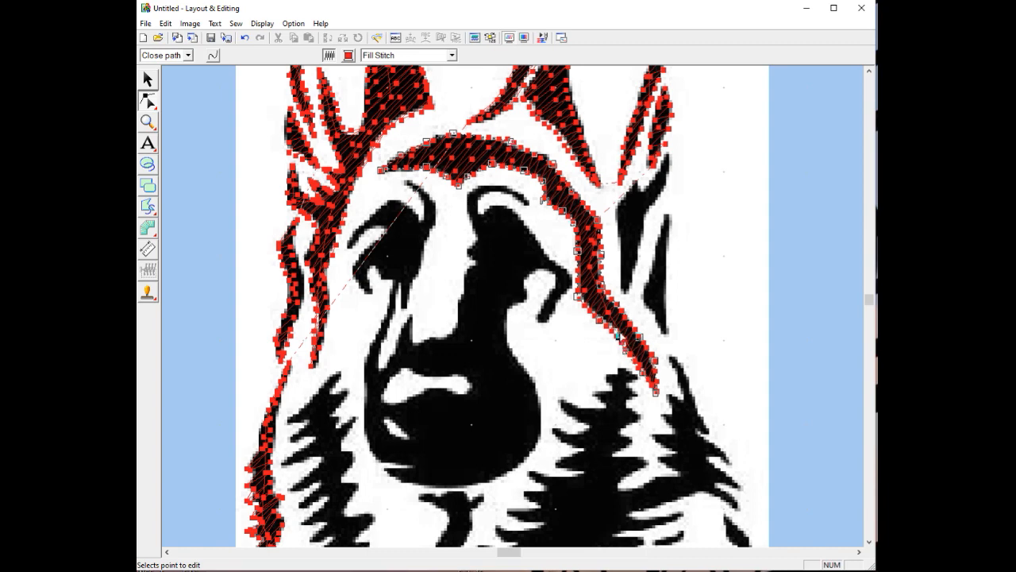
left_click_drag(618, 335, 629, 350)
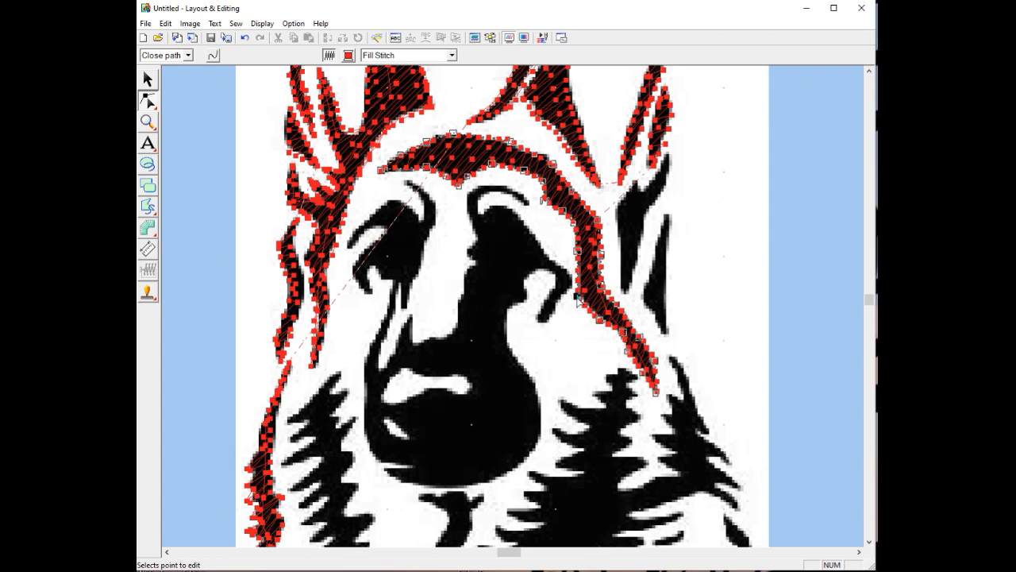
left_click_drag(577, 295, 580, 295)
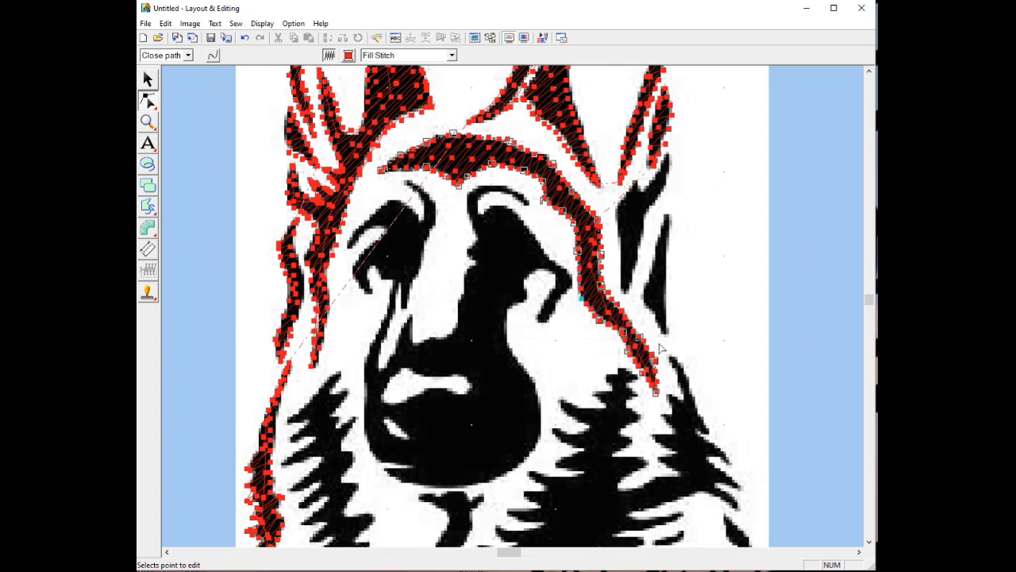
left_click(644, 368)
left_click(627, 354)
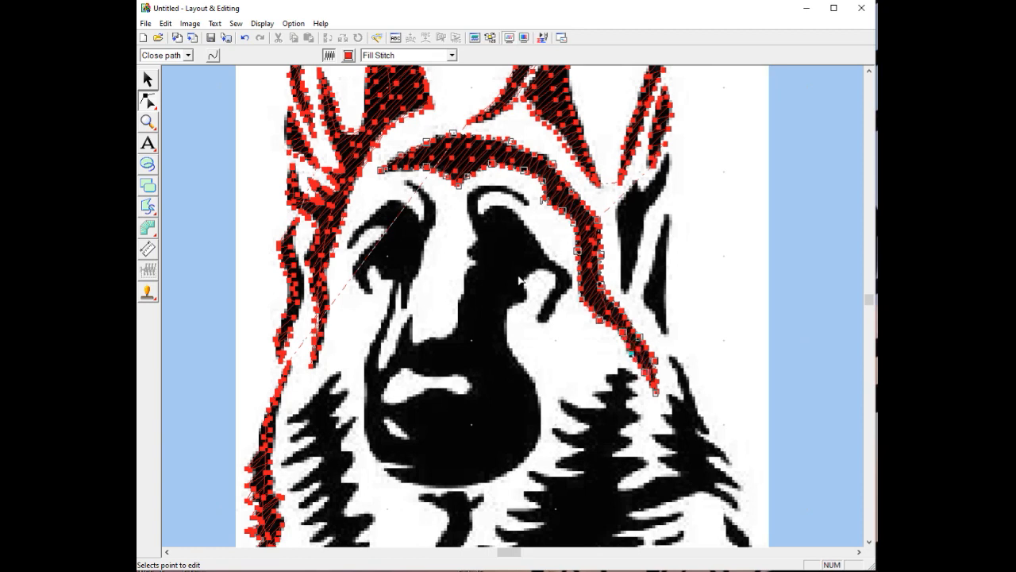
left_click(147, 208)
left_click(171, 208)
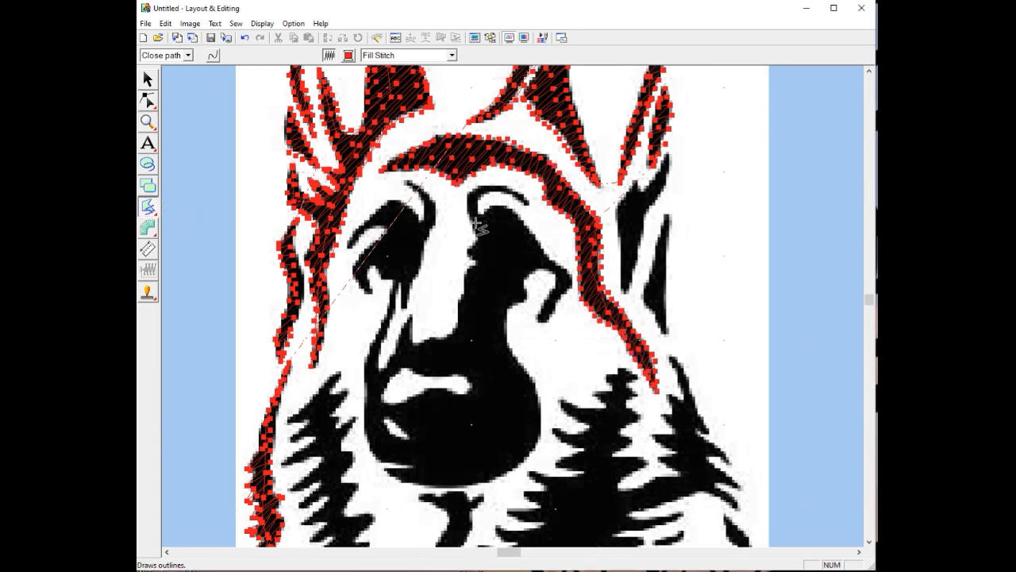
Start the face outline along the left brow and down beside the eye toward the muzzle
left_click(407, 180)
left_click(421, 189)
left_click(435, 208)
left_click(433, 233)
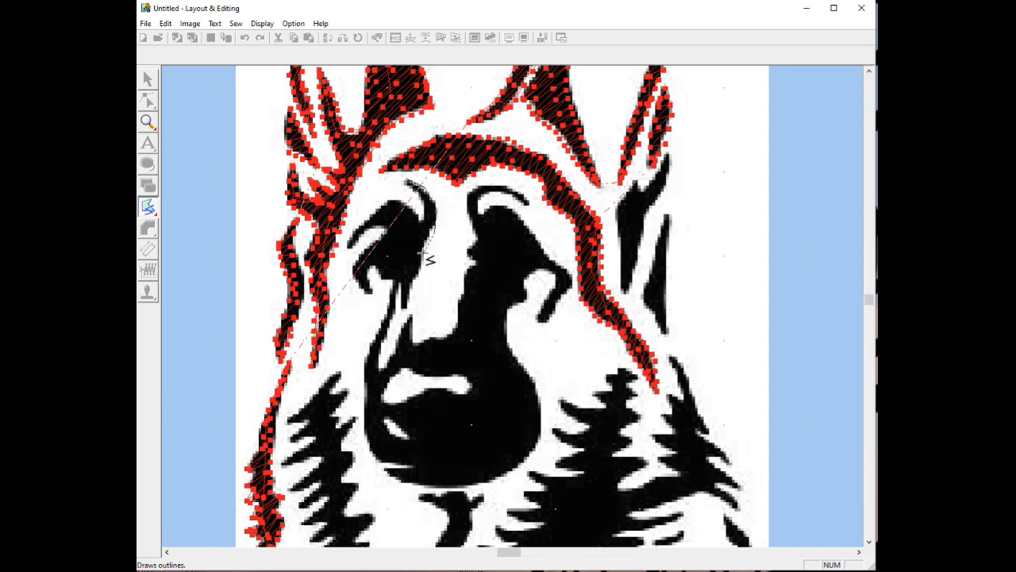
left_click(423, 254)
left_click(418, 274)
left_click(381, 369)
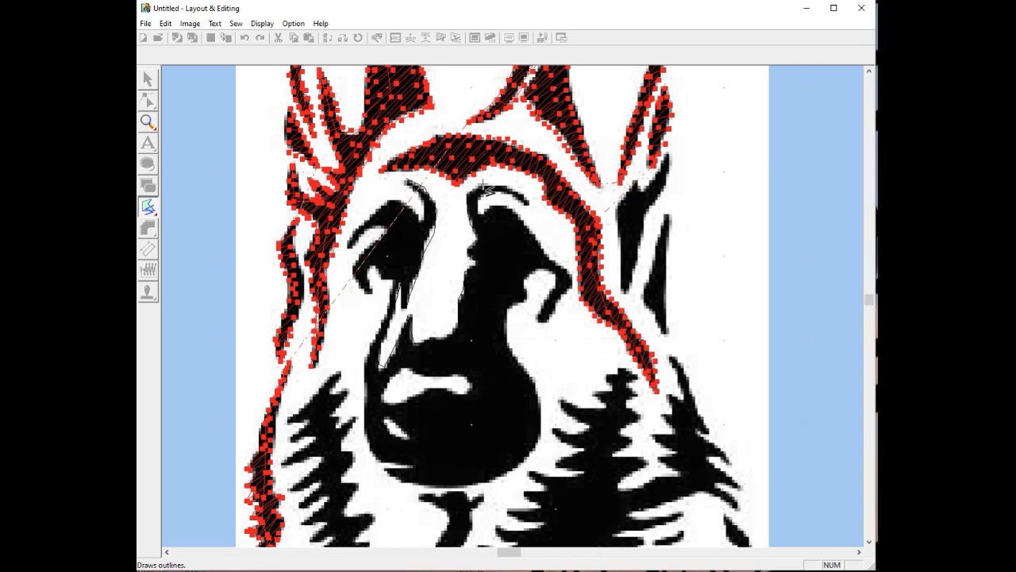
Trace around the right brow's inner corner and along the right eye's upper edge
left_click(510, 186)
left_click(496, 193)
left_click(481, 199)
left_click(478, 211)
left_click(483, 214)
left_click(496, 205)
left_click(512, 211)
left_click(534, 235)
Trace down the right eye's outer edge and around the hook's tip
left_click(553, 261)
left_click(565, 270)
left_click(571, 276)
left_click(569, 287)
left_click(558, 303)
left_click(547, 321)
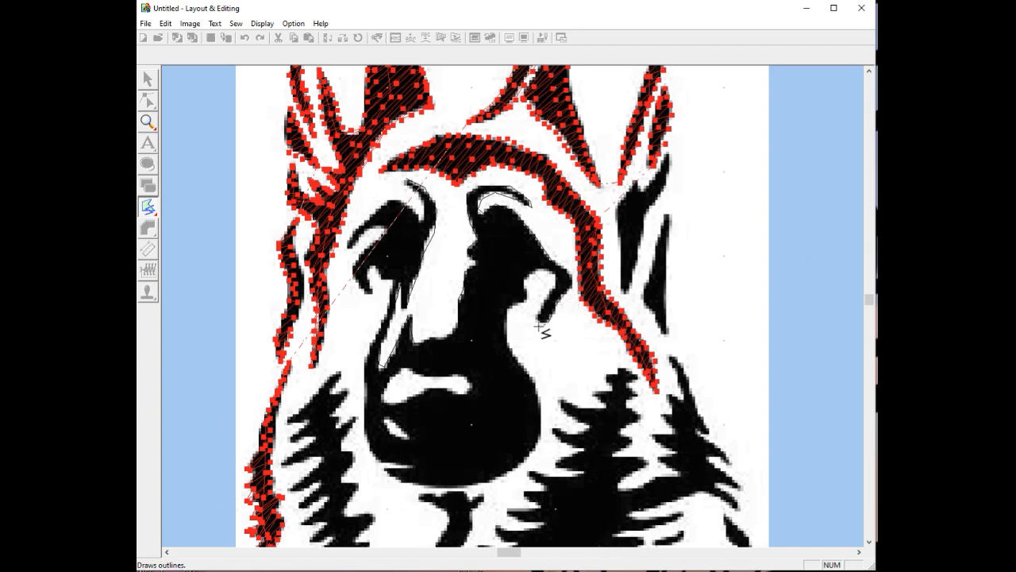
left_click(538, 320)
left_click(543, 302)
left_click(551, 290)
Follow the hook's inner curve into the notch and down the muzzle's right edge
left_click(555, 275)
left_click(541, 268)
left_click(527, 274)
left_click(525, 287)
left_click(526, 301)
left_click(514, 307)
left_click(510, 346)
left_click(528, 373)
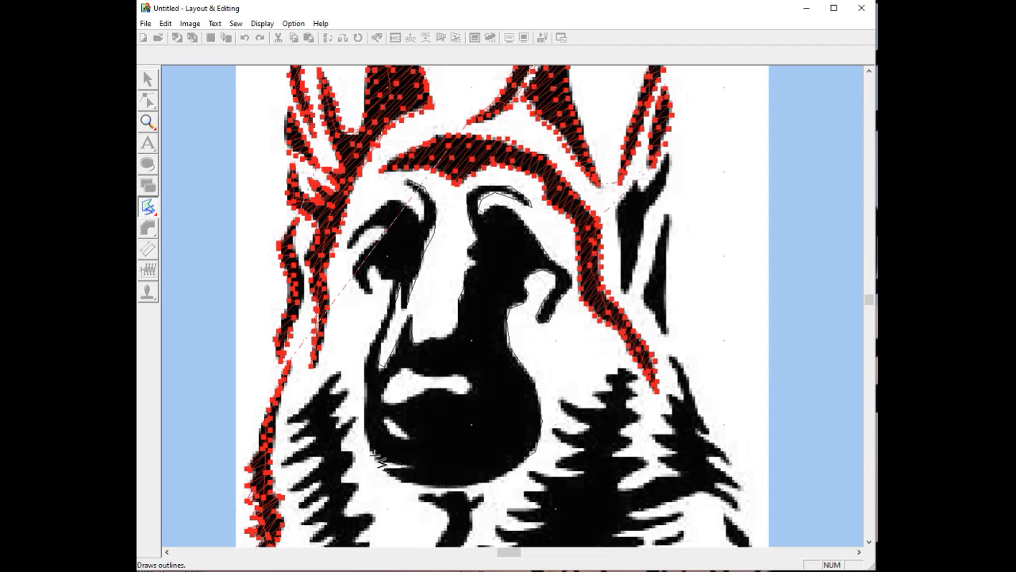
Continue the face outline up the chin's left edge and the stroke below the left eye
left_click(363, 437)
left_click(366, 363)
left_click(376, 333)
left_click(393, 286)
left_click(376, 267)
left_click(368, 269)
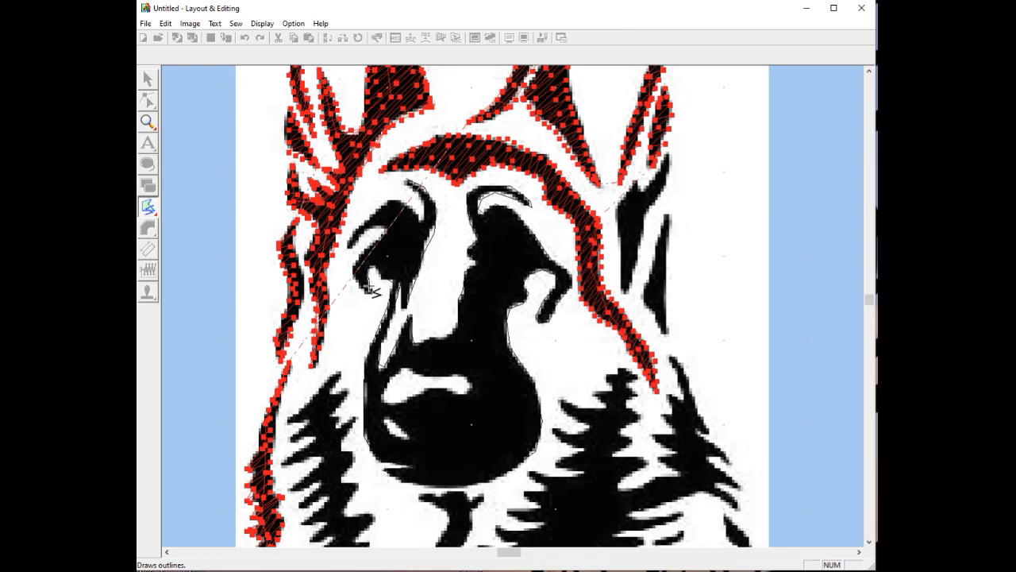
Trace around the small hook's outer left edge and up the left eye's edge
left_click(363, 288)
left_click(353, 276)
left_click(354, 263)
left_click(372, 251)
left_click(386, 236)
left_click(384, 227)
Trace around the left brow stroke to the notch by the right brow and close the face fill
left_click(362, 234)
left_click(352, 247)
left_click(350, 240)
left_click(366, 224)
left_click(384, 208)
left_click(405, 204)
left_click(413, 211)
left_click(420, 220)
double_click(421, 200)
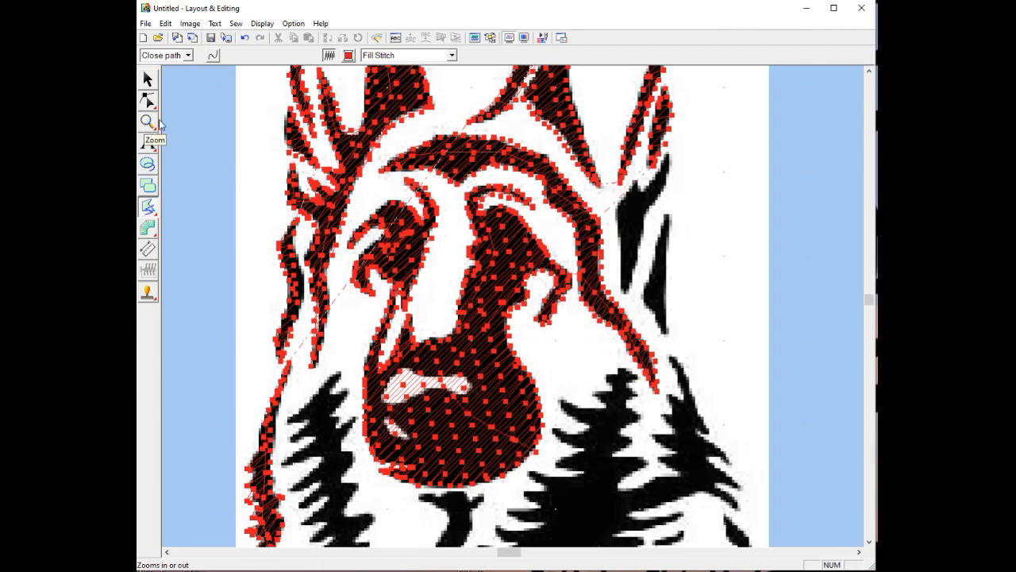
Set the thread colour to white in the Thread Chart
left_click(349, 55)
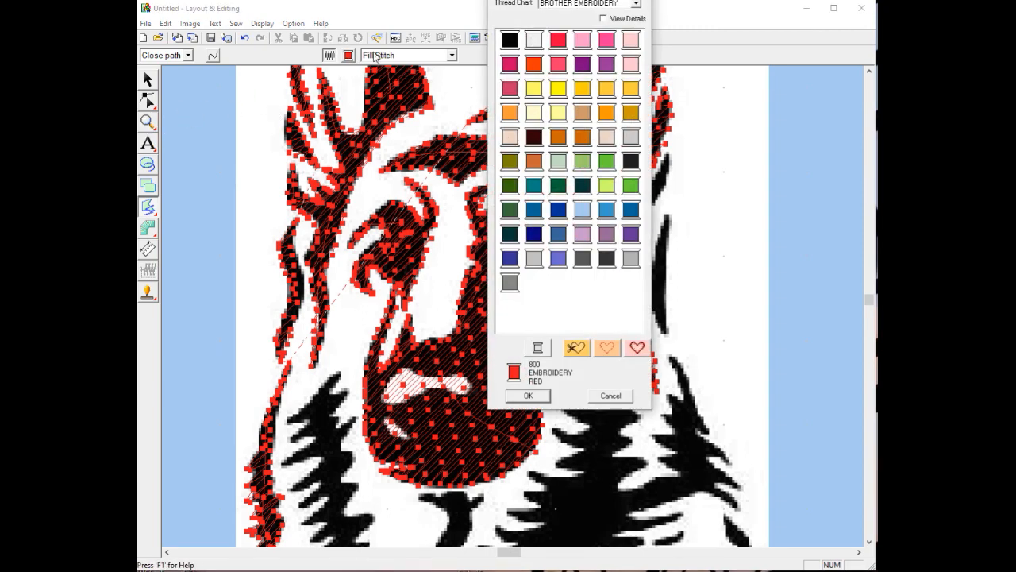
left_click(534, 41)
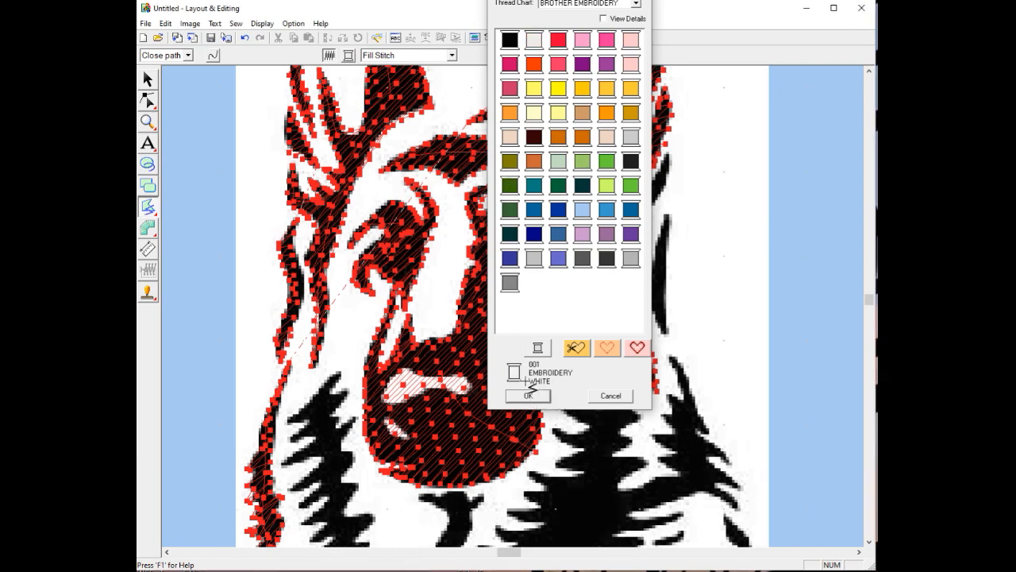
left_click(532, 395)
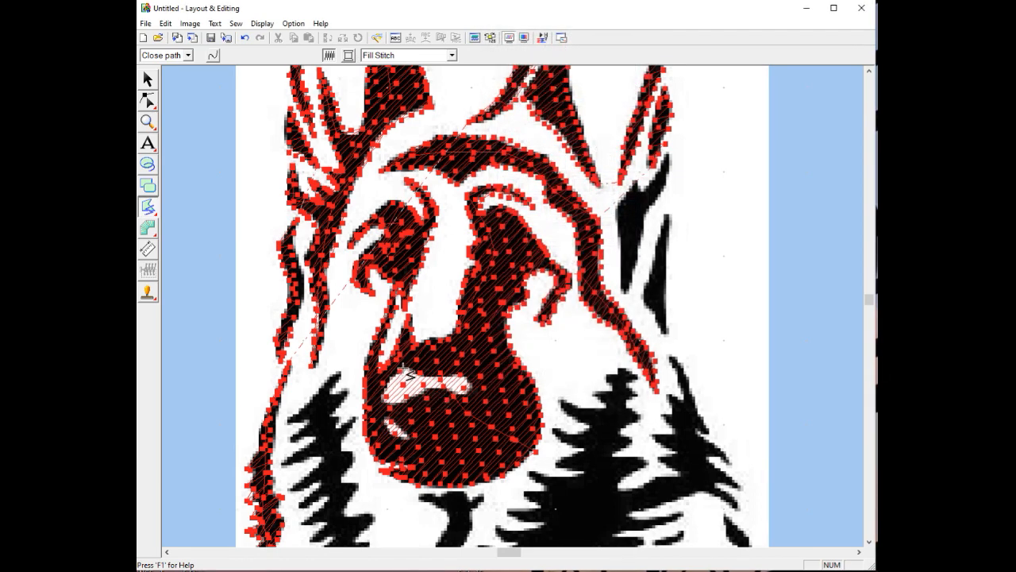
Outline the nose highlight's top edge and around its right end
left_click(406, 369)
left_click(416, 375)
left_click(432, 377)
left_click(448, 377)
left_click(463, 375)
left_click(470, 381)
left_click(469, 389)
Trace the highlight's lower edge, close the 5.30 × 1.90 mm shape, and select it
left_click(448, 388)
left_click(427, 388)
left_click(414, 392)
left_click(401, 400)
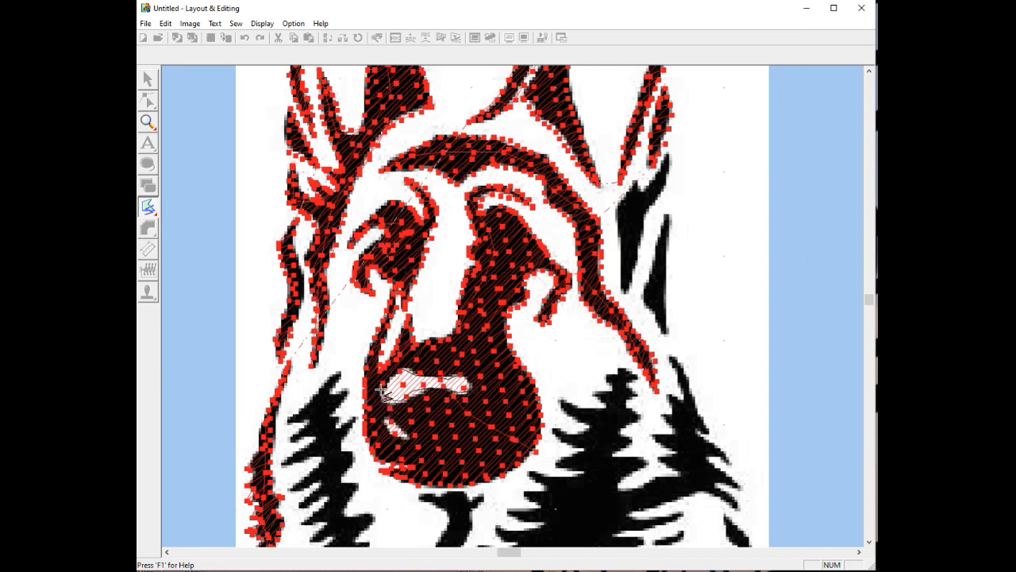
left_click(389, 387)
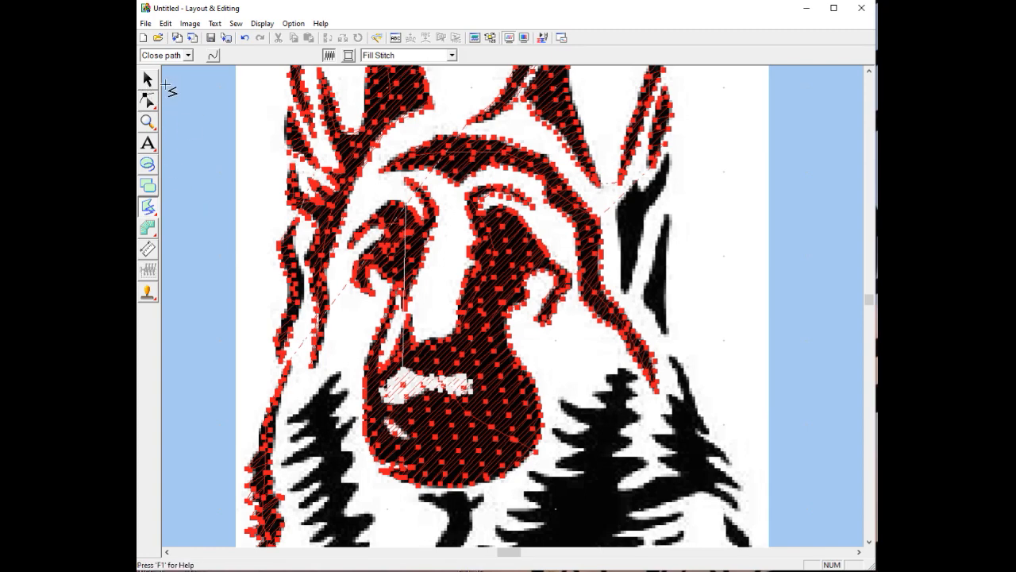
left_click(149, 79)
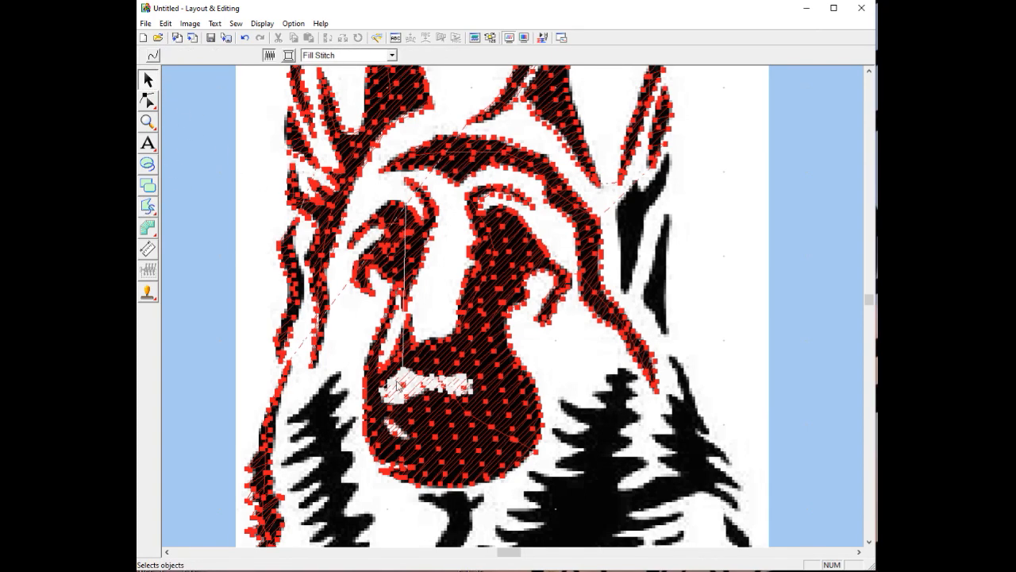
left_click(399, 390)
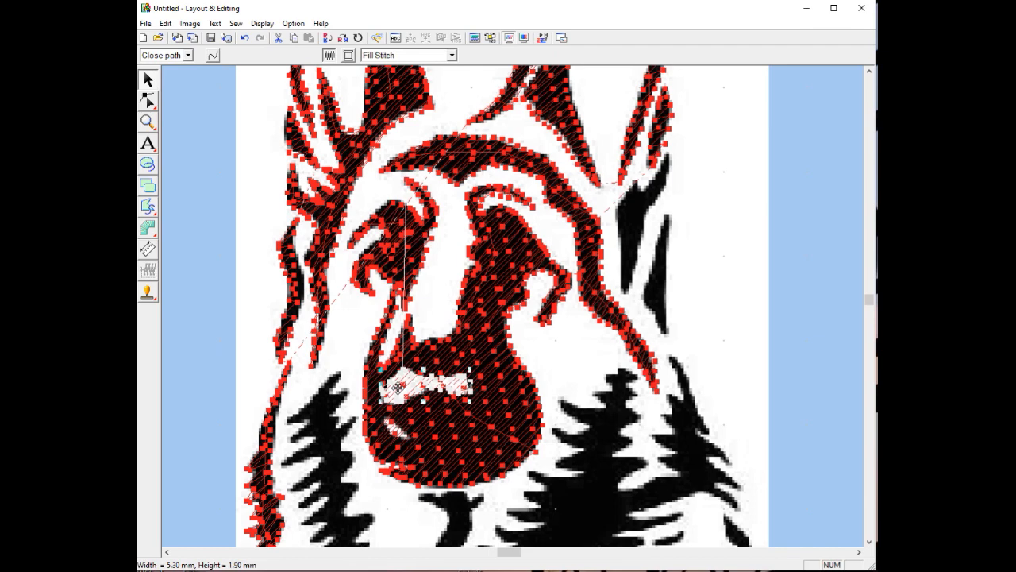
Rotate the nose highlight's stitch direction in Sewing Attribute Setting and apply the new angle
right_click(397, 388)
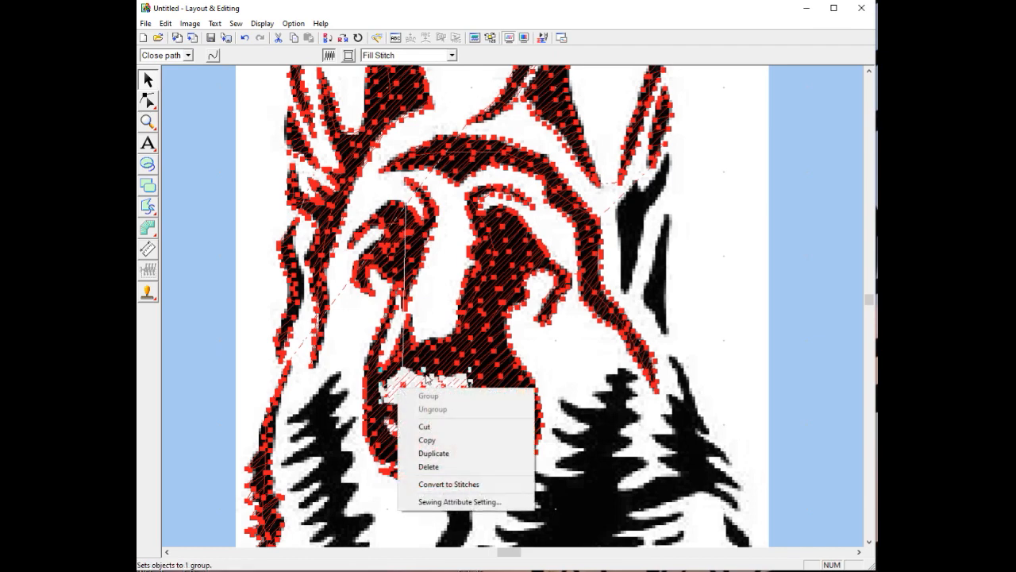
left_click(467, 502)
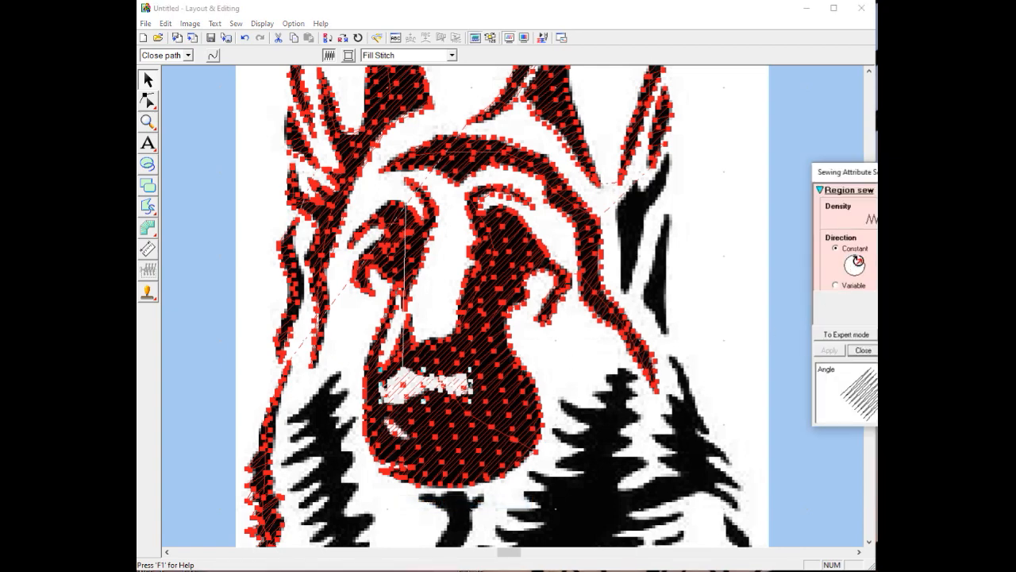
left_click(858, 262)
left_click_drag(858, 261, 846, 262)
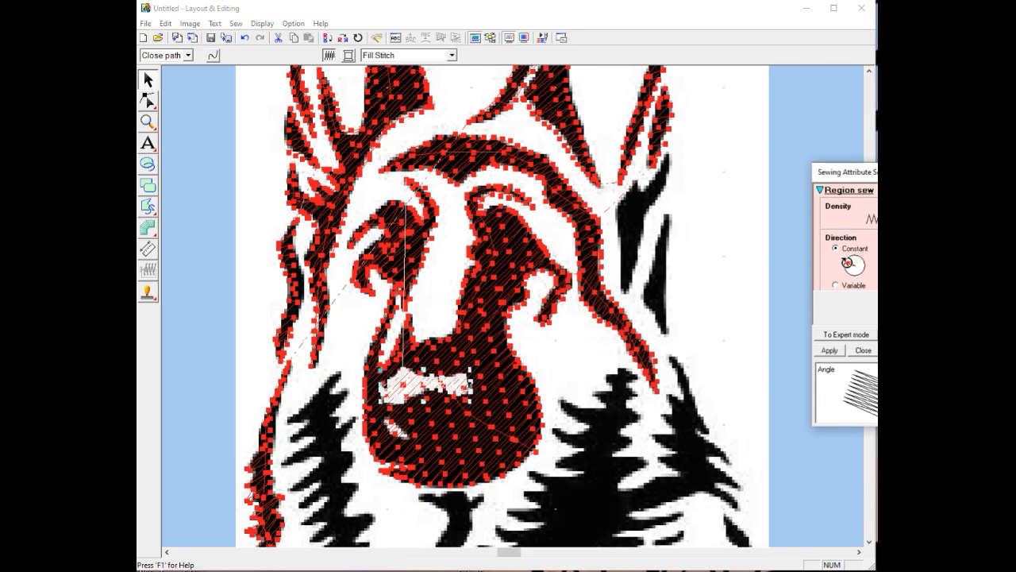
left_click(831, 350)
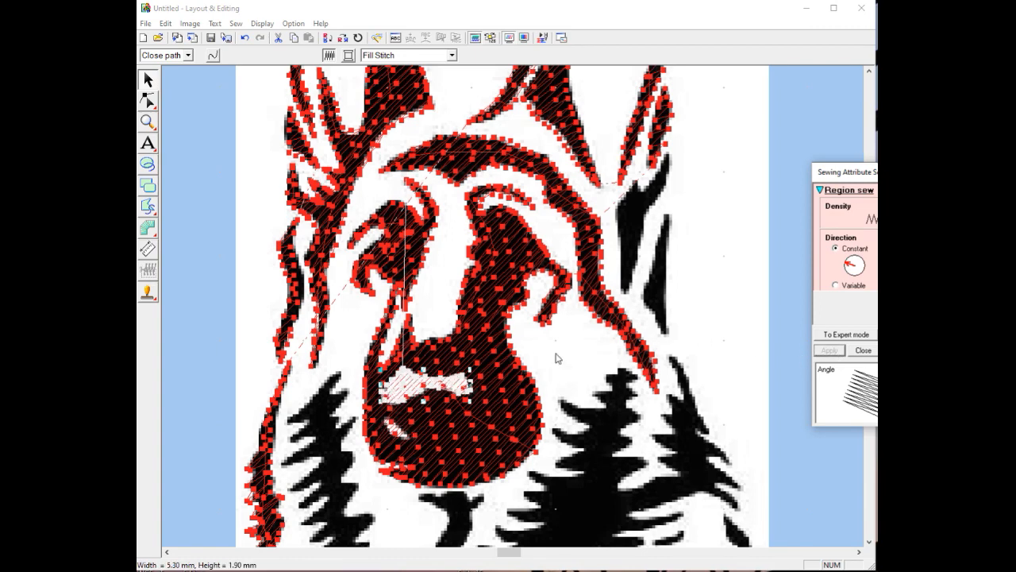
left_click(863, 350)
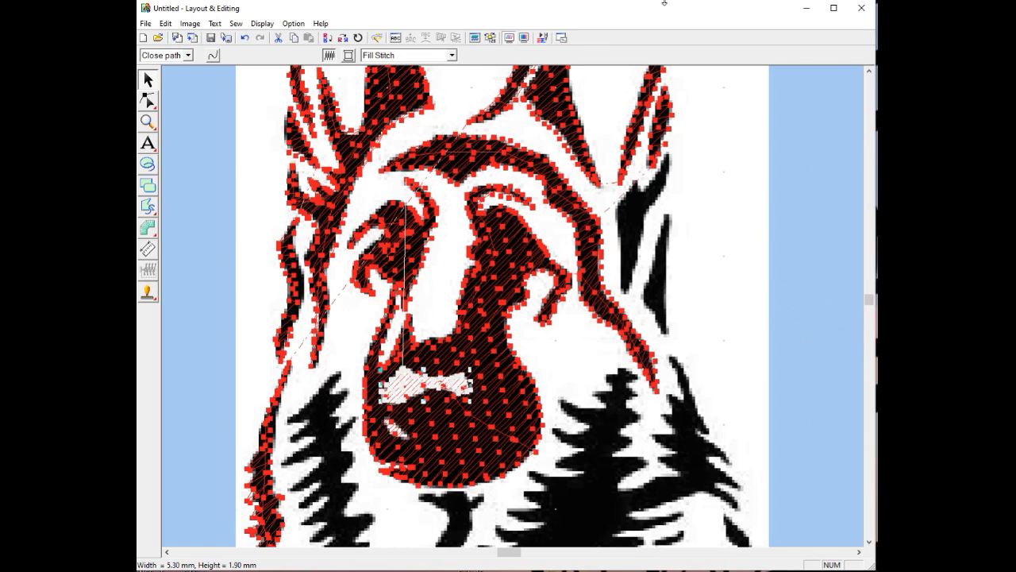
left_click(525, 38)
left_click(525, 39)
left_click(525, 38)
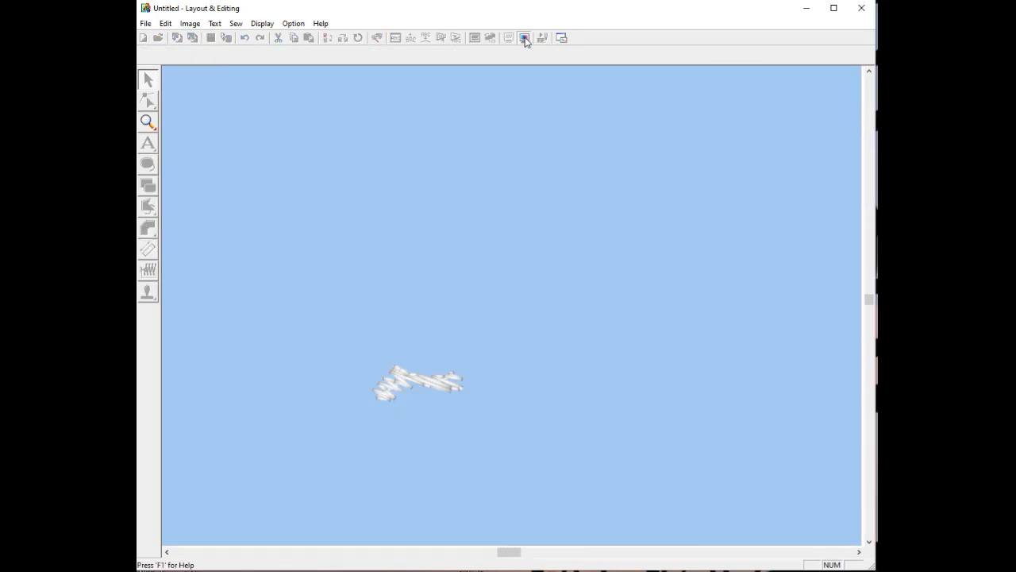
left_click(525, 38)
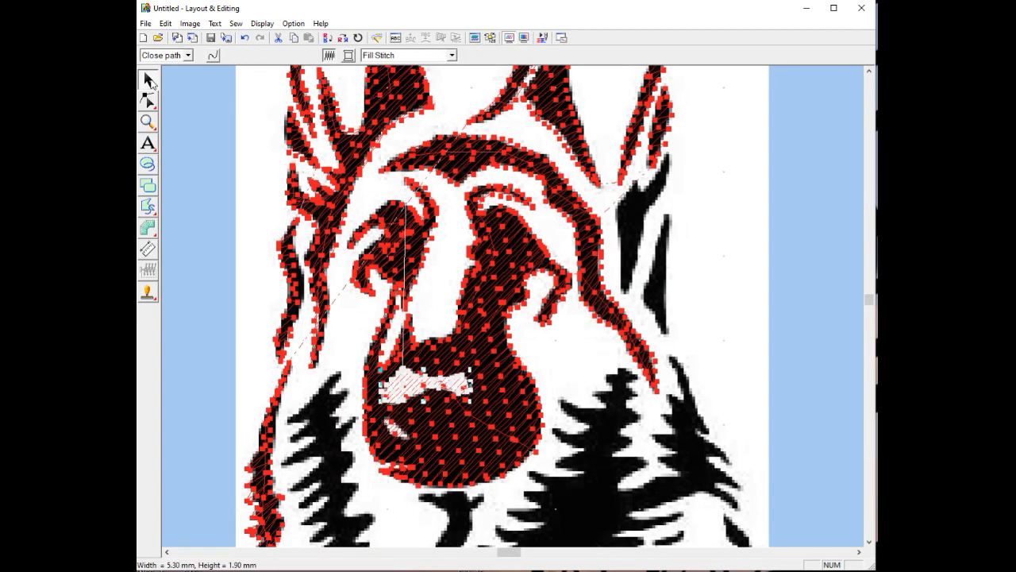
left_click(210, 154)
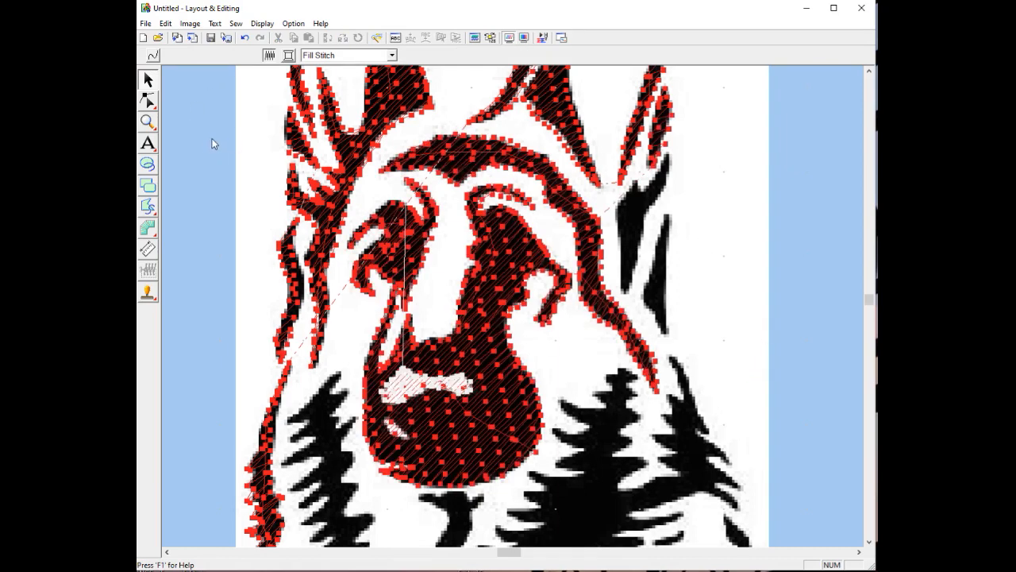
left_click(524, 38)
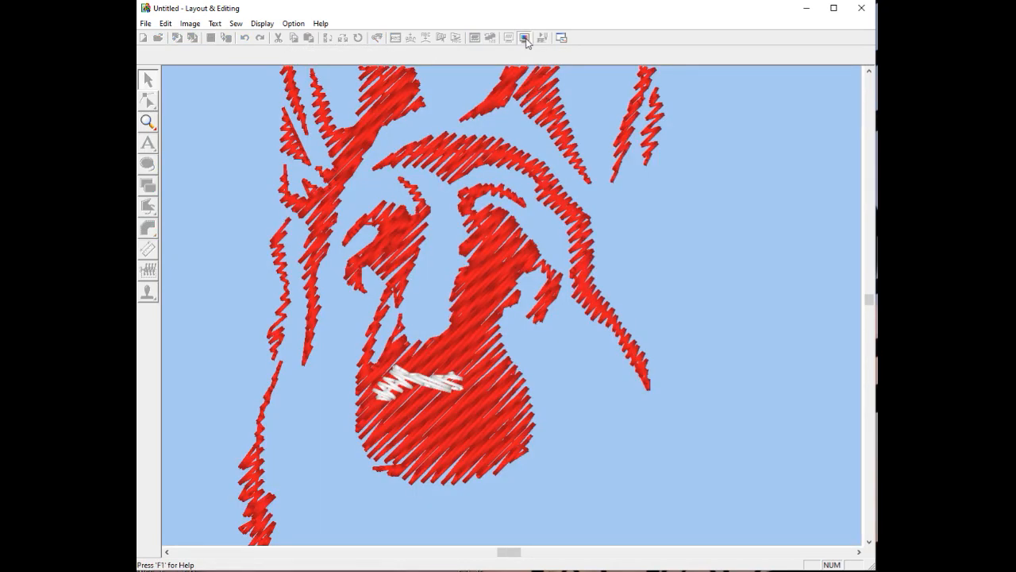
left_click(524, 39)
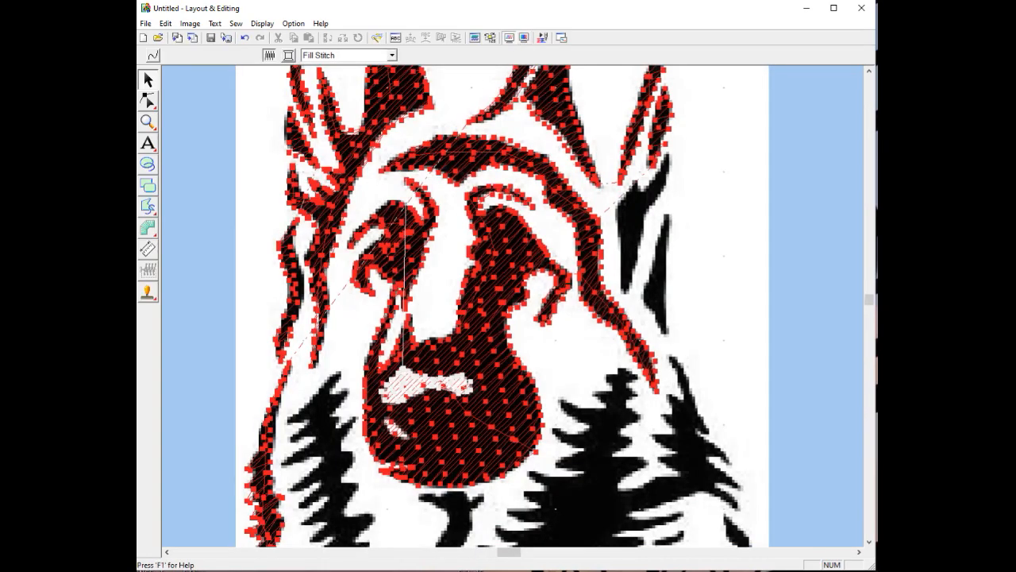
Choose the closed-path outline tool with 800 Embroidery Red thread
left_click(149, 207)
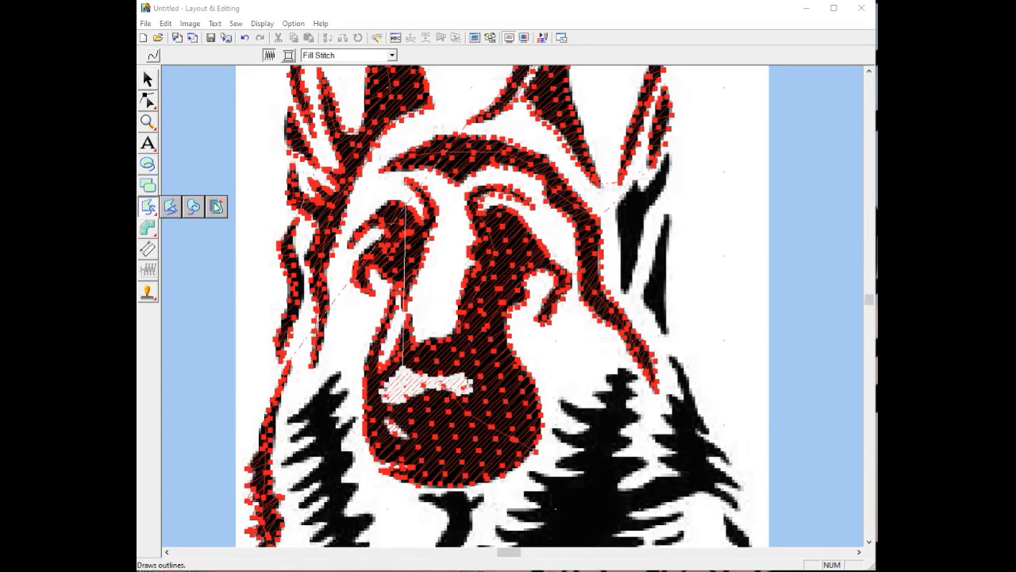
left_click(170, 208)
left_click(348, 55)
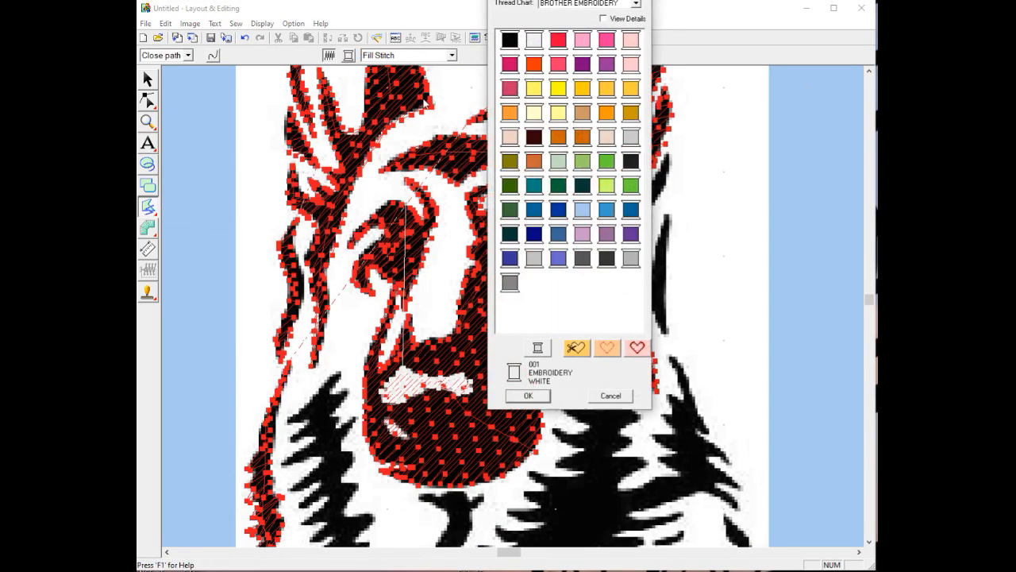
left_click(559, 40)
left_click(529, 395)
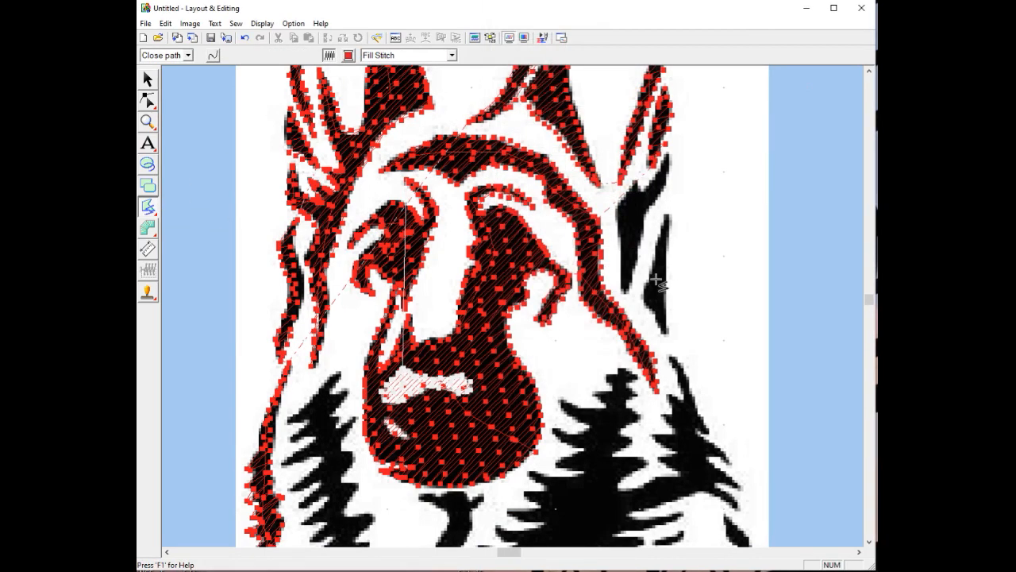
Trace the black shape beside the right ear and close it as a red fill
left_click(668, 155)
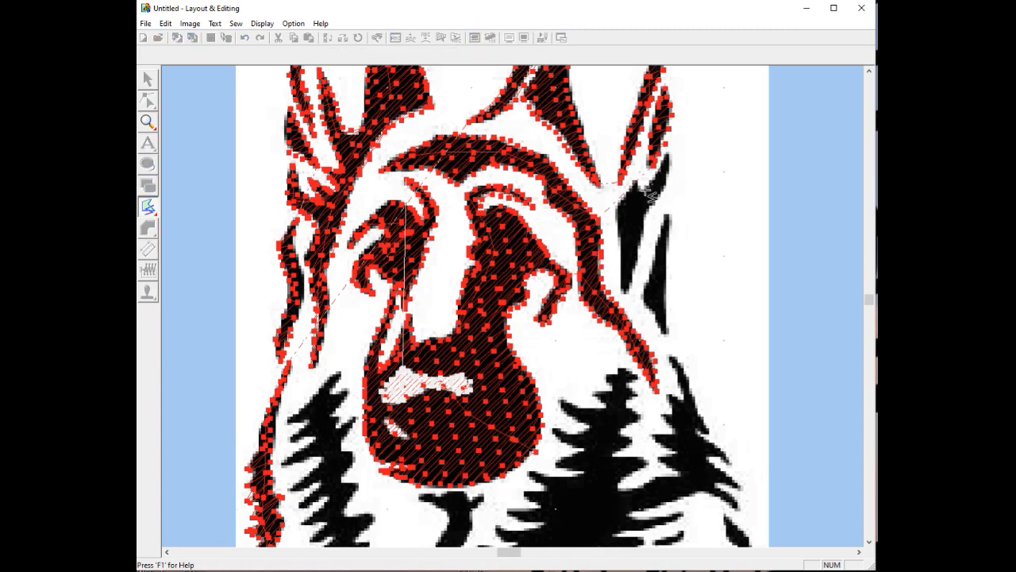
left_click(616, 206)
left_click(617, 239)
left_click(623, 292)
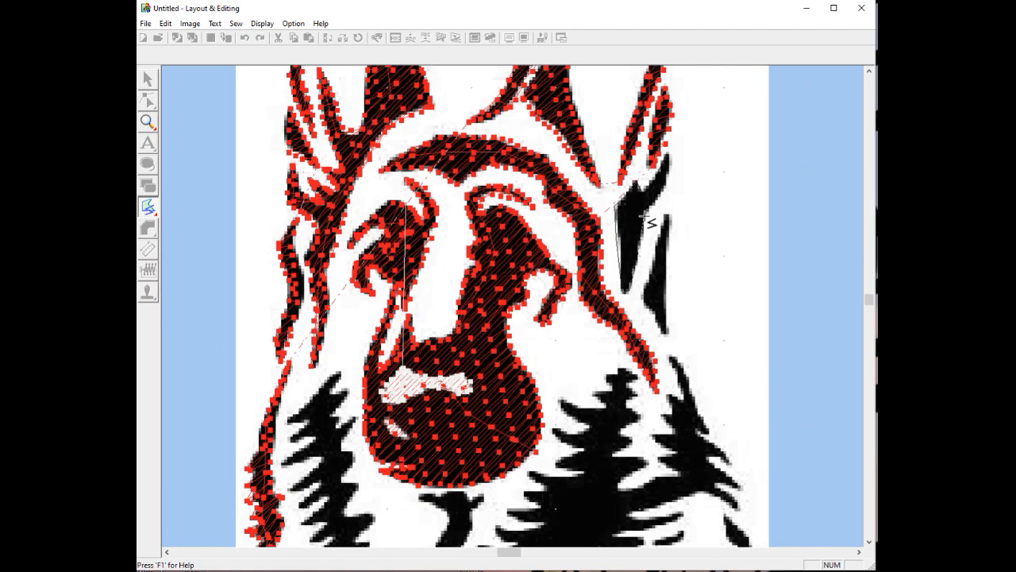
double_click(673, 171)
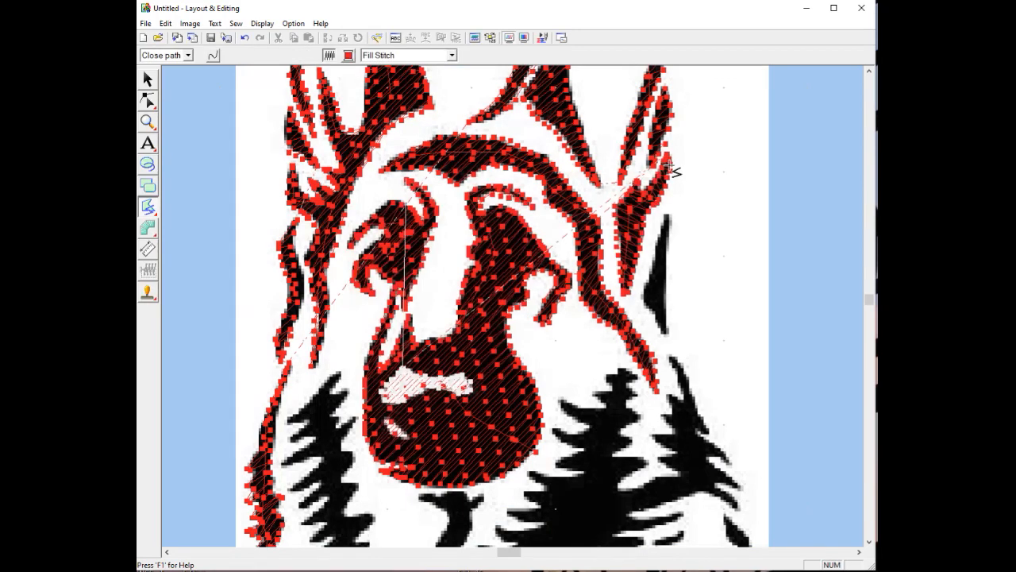
Trace the thin black sliver below it and close it as a red fill
left_click(666, 217)
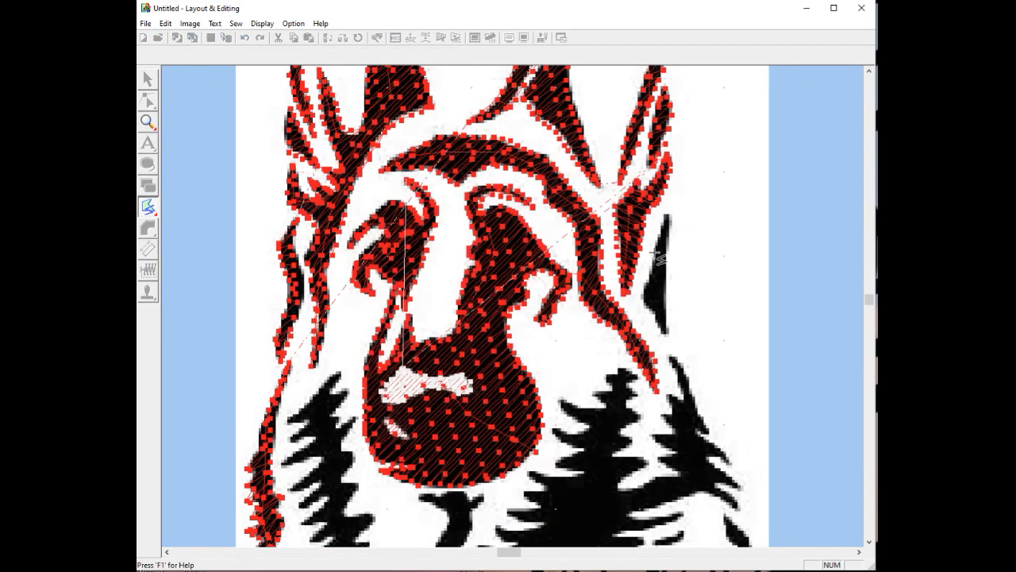
left_click(641, 299)
left_click(664, 332)
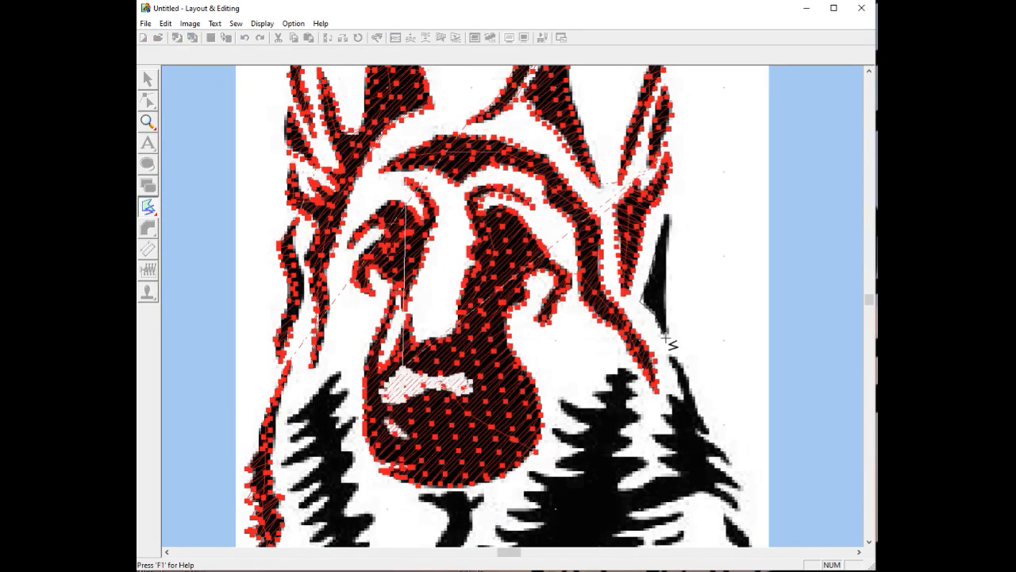
double_click(666, 291)
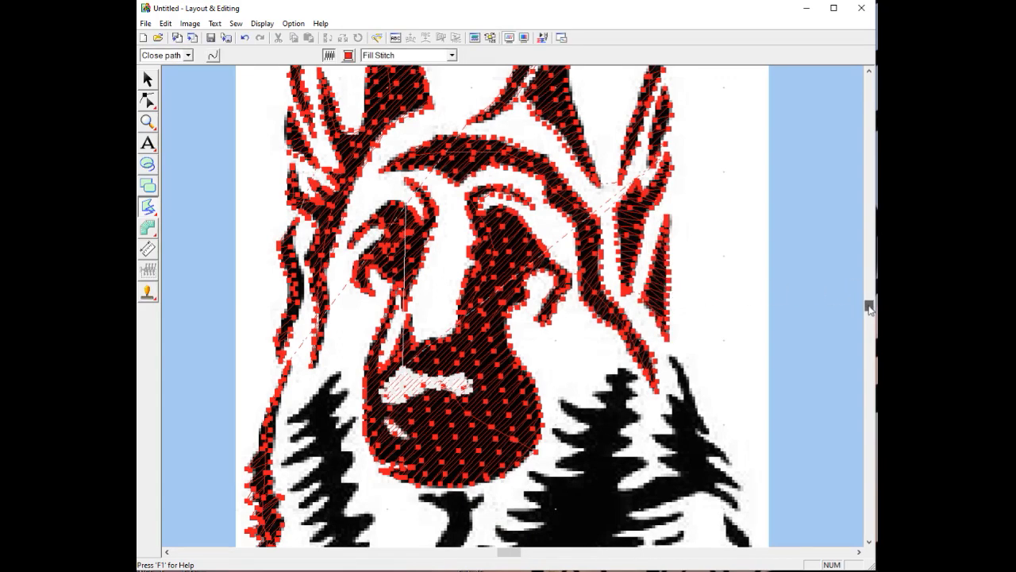
Trace the thin black stroke at lower left and close it into a red fill
left_click_drag(869, 308, 869, 337)
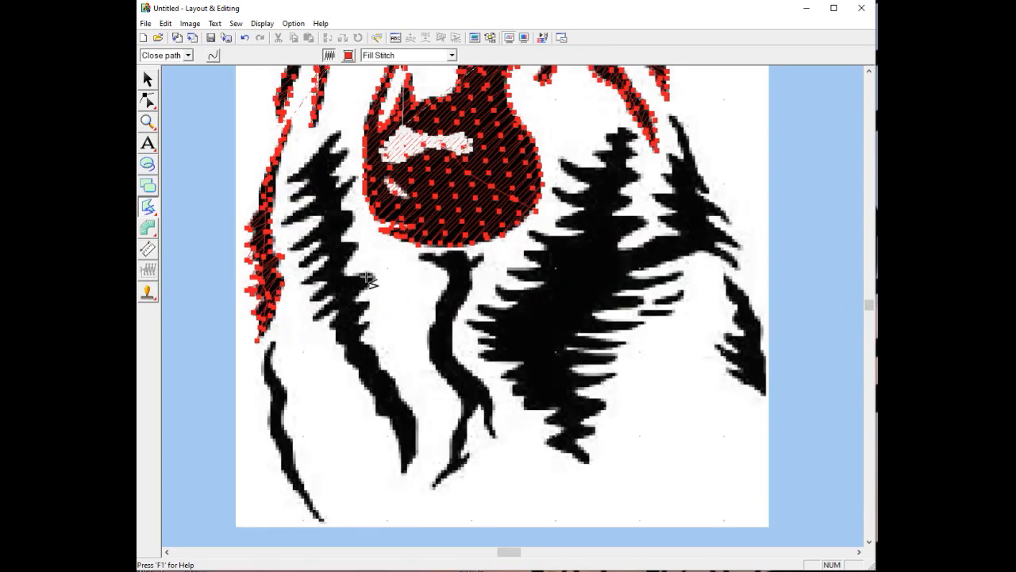
left_click(270, 343)
left_click(260, 366)
left_click(271, 405)
left_click(268, 430)
left_click(279, 453)
left_click(280, 476)
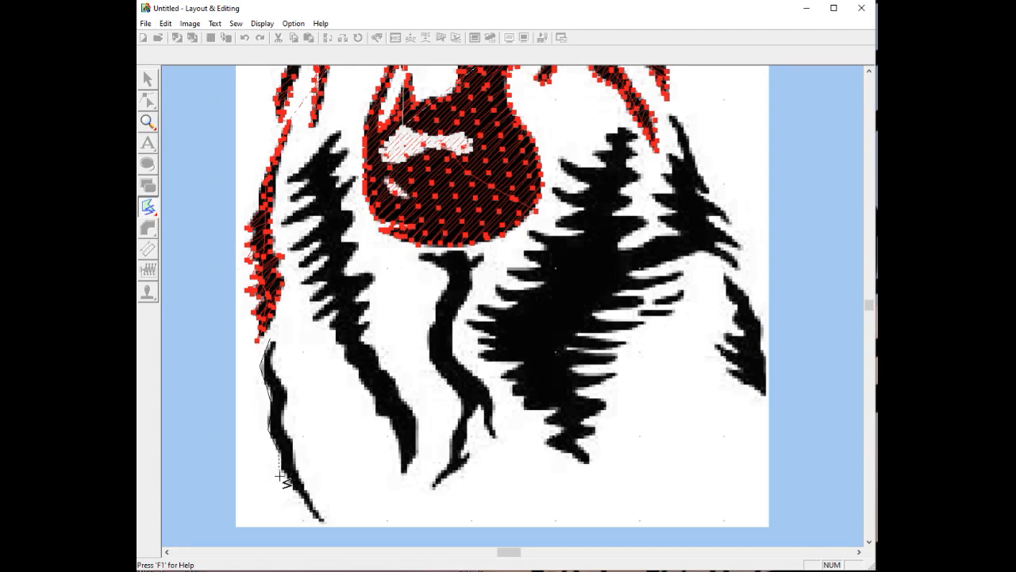
left_click(310, 509)
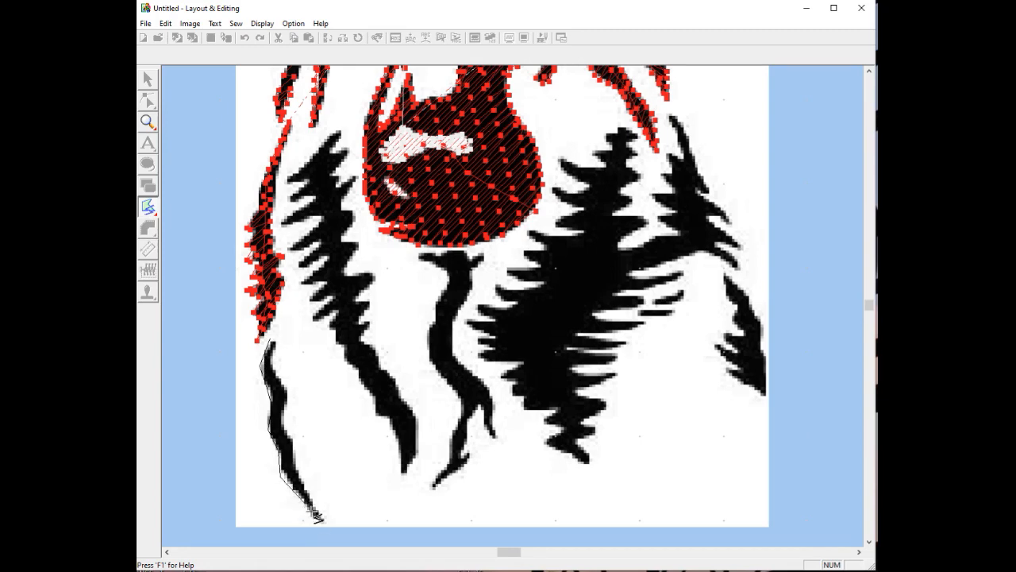
left_click(322, 516)
double_click(280, 370)
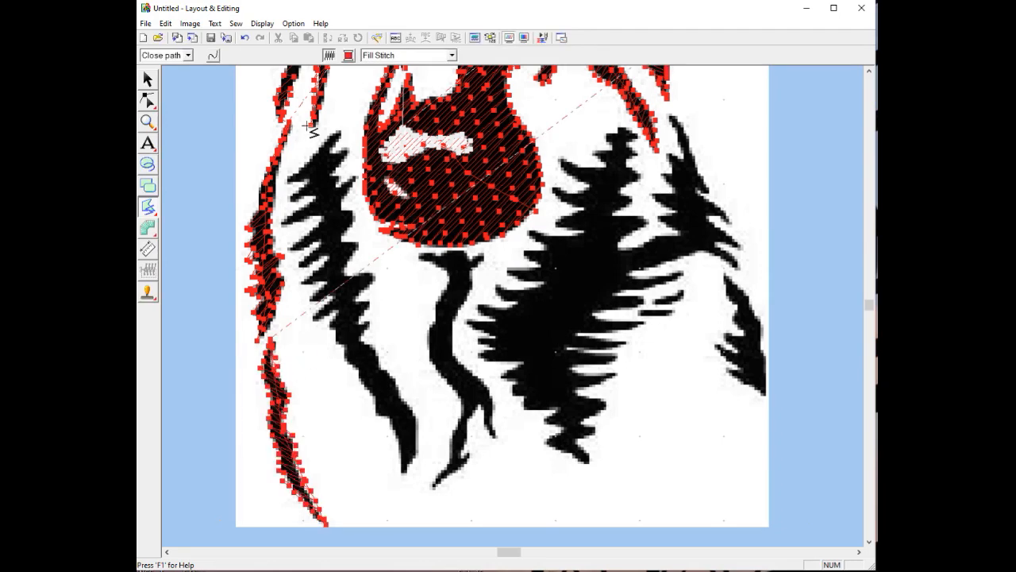
Outline the spiky tree's upper and left edges, following each spike and notch
left_click(335, 128)
left_click(319, 150)
left_click(297, 166)
left_click(287, 175)
left_click(286, 185)
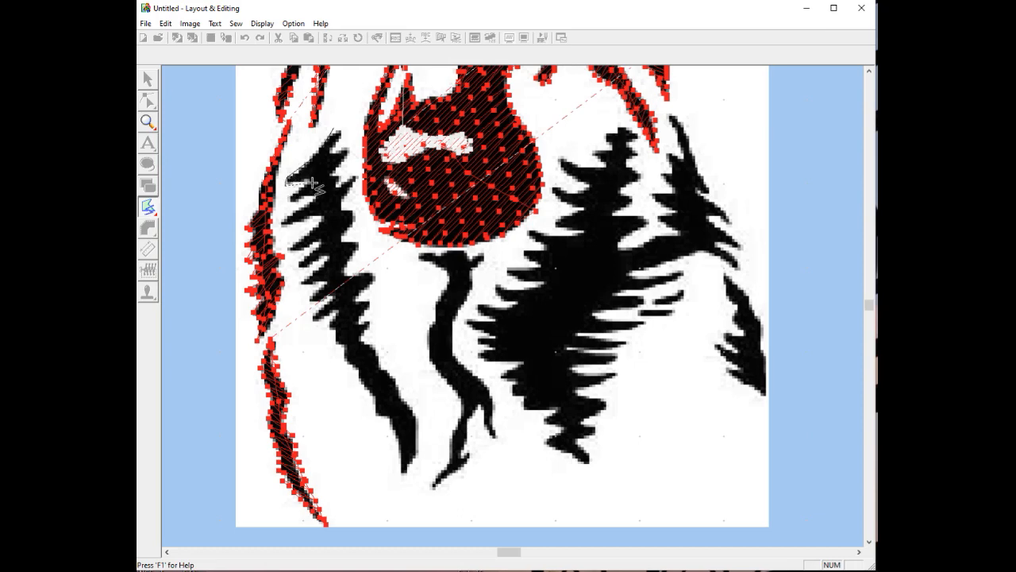
left_click(305, 181)
left_click(287, 200)
left_click(317, 198)
left_click(282, 223)
left_click(322, 219)
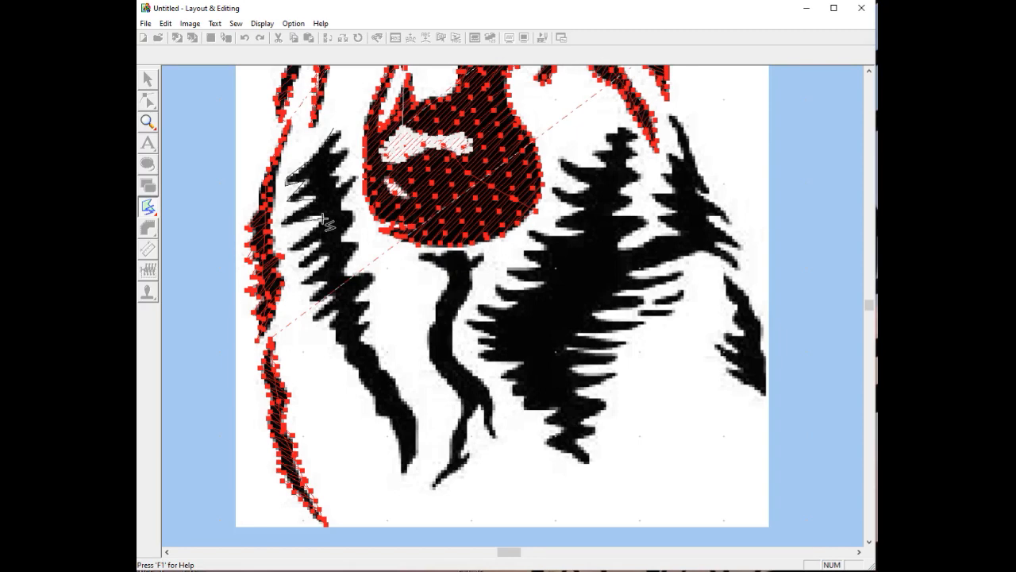
left_click(287, 249)
left_click(319, 245)
left_click(297, 265)
left_click(330, 256)
left_click(299, 284)
left_click(322, 284)
left_click(306, 297)
left_click(334, 299)
left_click(315, 320)
left_click(335, 314)
left_click(326, 334)
left_click(338, 340)
Continue the tree outline around its bottom tip and back up the right edge
left_click(358, 371)
left_click(363, 388)
left_click(376, 395)
left_click(376, 416)
left_click(390, 417)
left_click(402, 462)
left_click(417, 457)
left_click(416, 423)
left_click(399, 400)
left_click(381, 367)
left_click(371, 341)
left_click(362, 341)
left_click(369, 326)
left_click(357, 319)
left_click(368, 302)
left_click(351, 297)
left_click(375, 283)
left_click(349, 274)
left_click(359, 219)
left_click(343, 211)
left_click(355, 177)
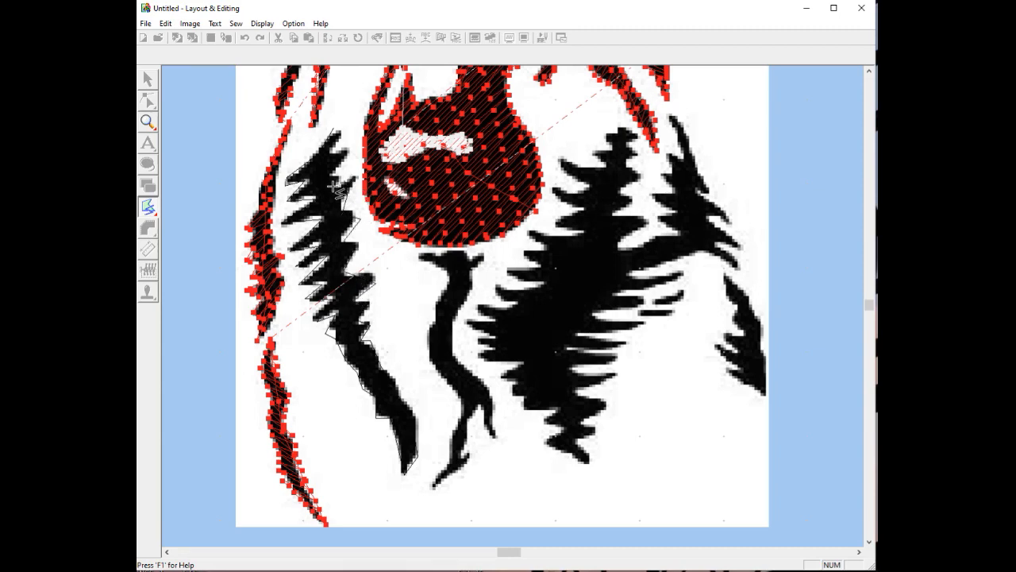
left_click(332, 172)
Close the tree as a red fill, then outline the hanging stroke's top and right edge
double_click(339, 154)
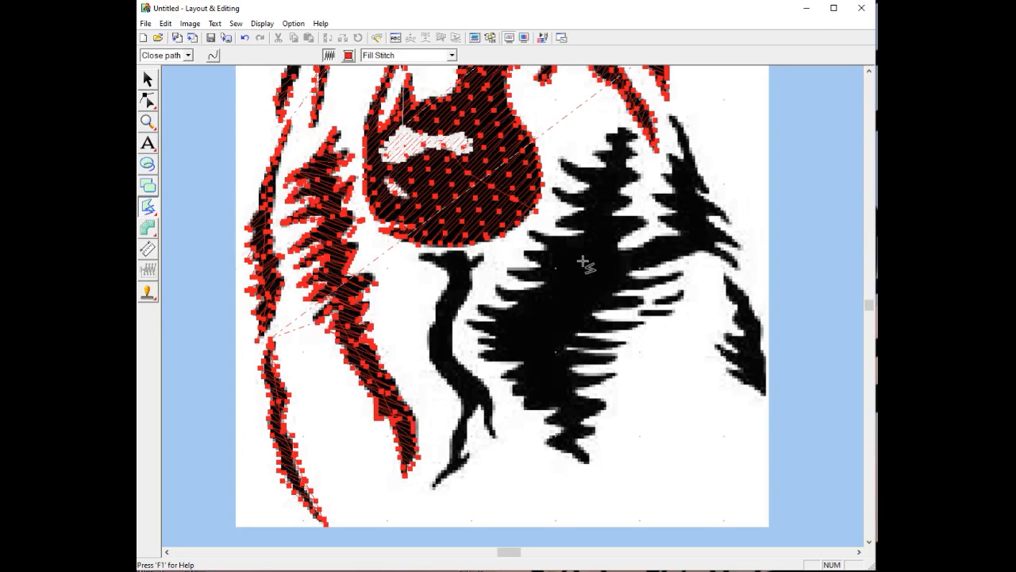
left_click(419, 258)
left_click(460, 254)
left_click(471, 261)
left_click(492, 254)
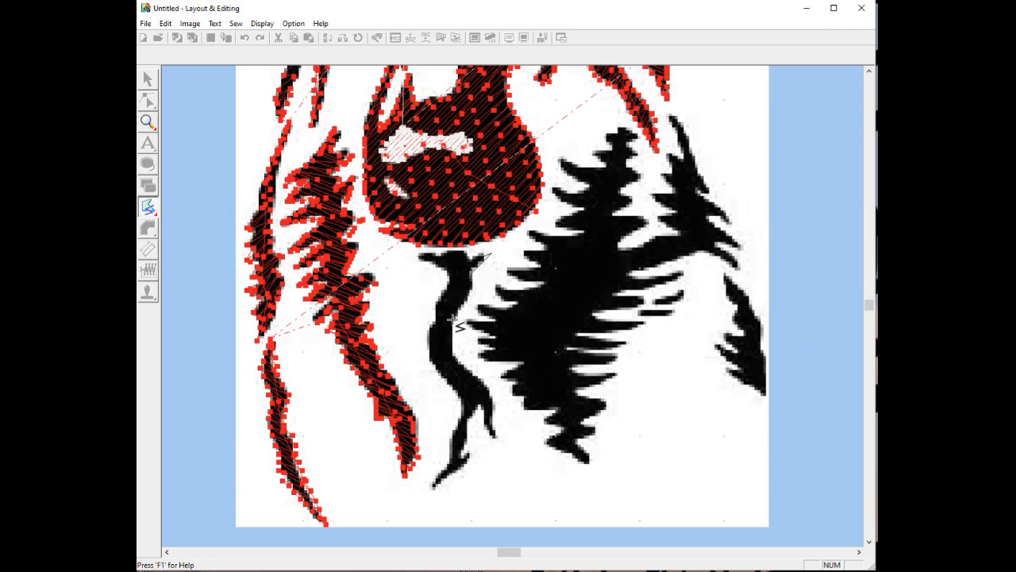
left_click(453, 352)
left_click(467, 366)
left_click(486, 383)
Trace the stroke's lower branch and left edge, closing it as a red fill
left_click(491, 408)
left_click(479, 408)
left_click(471, 455)
left_click(463, 470)
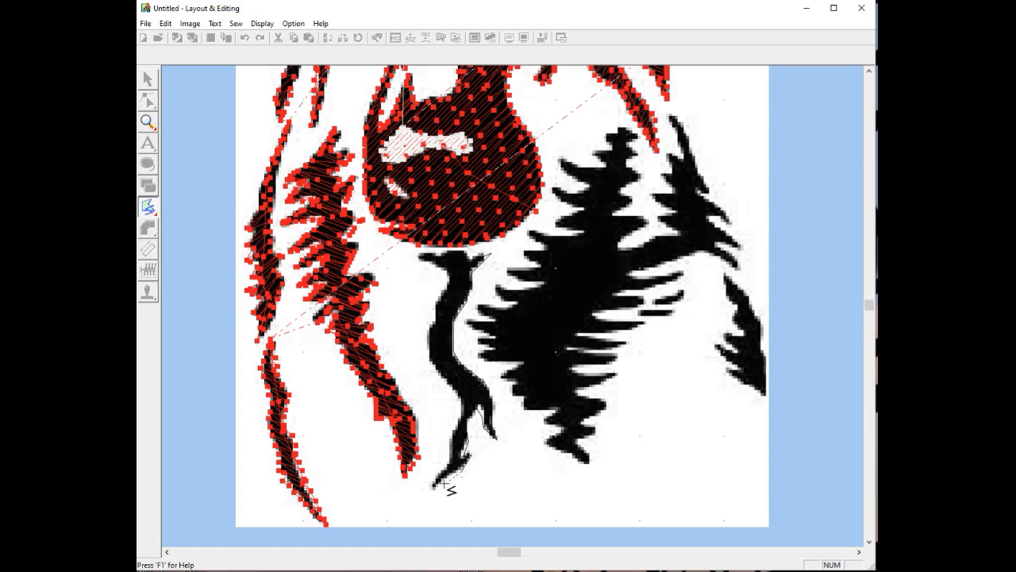
left_click(446, 461)
left_click(446, 436)
left_click(459, 415)
left_click(455, 392)
left_click(435, 372)
left_click(422, 345)
left_click(431, 312)
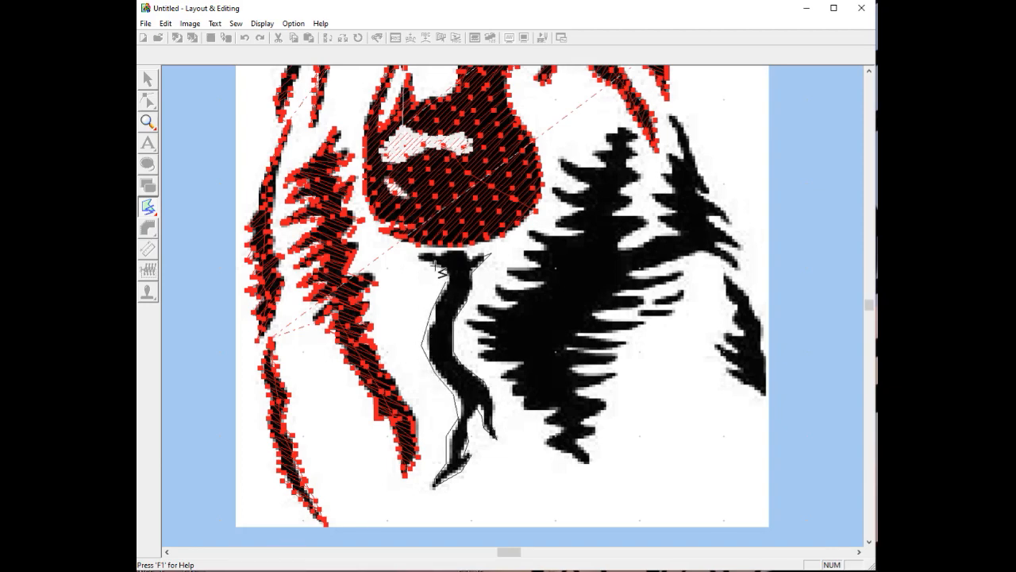
double_click(439, 271)
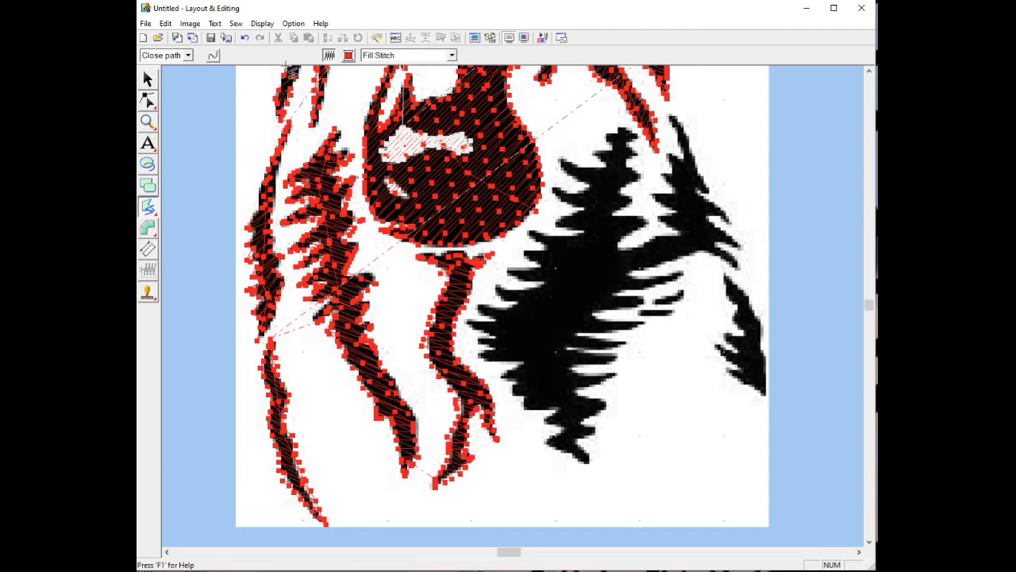
Reshape the stroke's outline points, deleting one, then return to point-by-point outlining
left_click(151, 104)
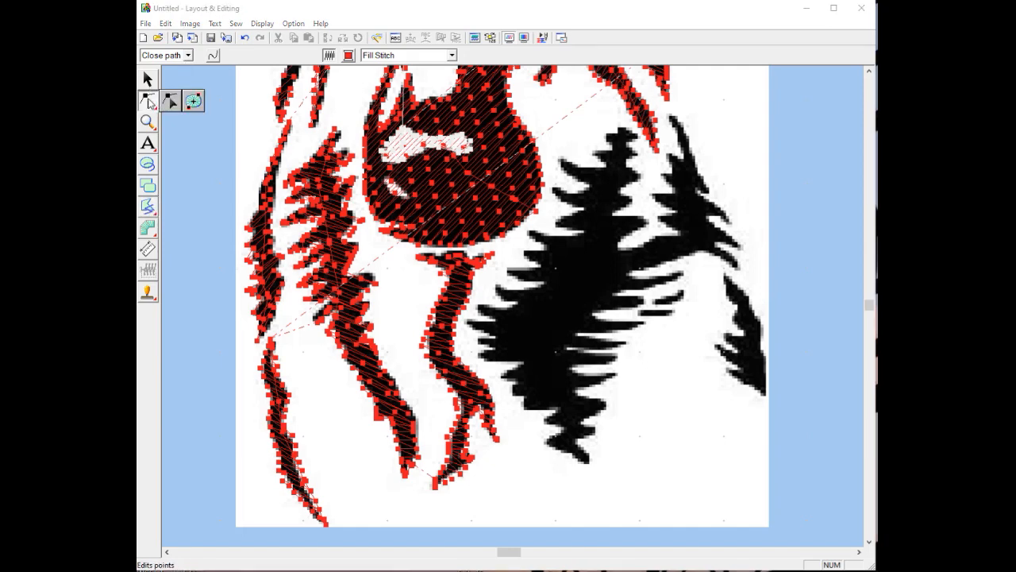
left_click(170, 104)
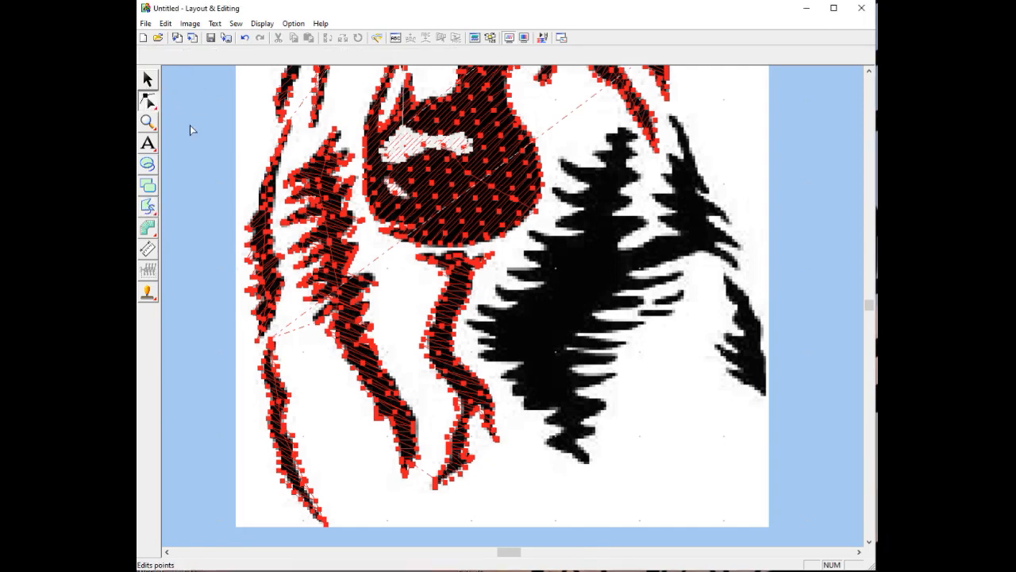
left_click(437, 359)
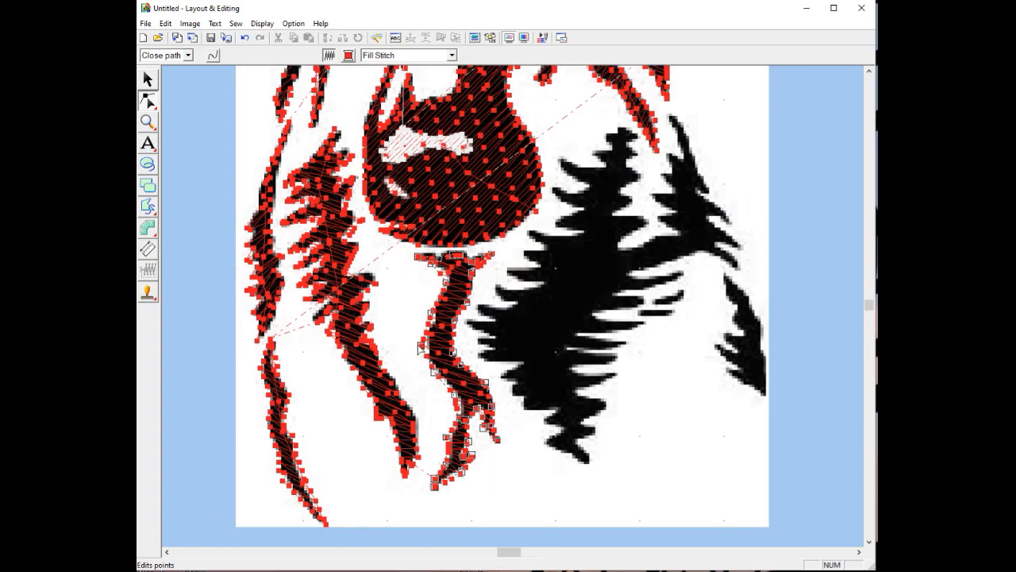
left_click_drag(421, 346, 429, 347)
key("Delete")
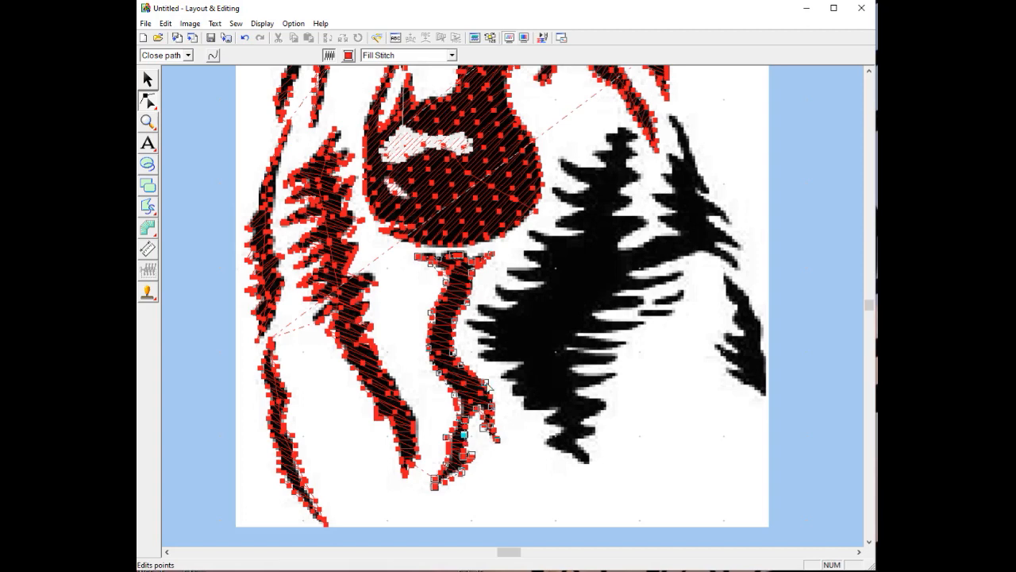
left_click_drag(483, 383, 481, 386)
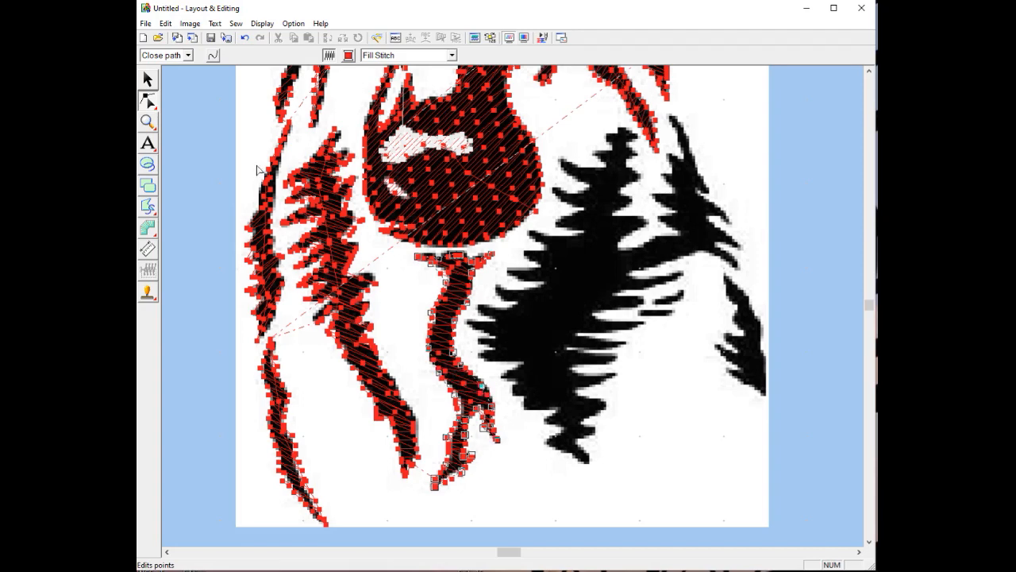
left_click(151, 209)
left_click(171, 207)
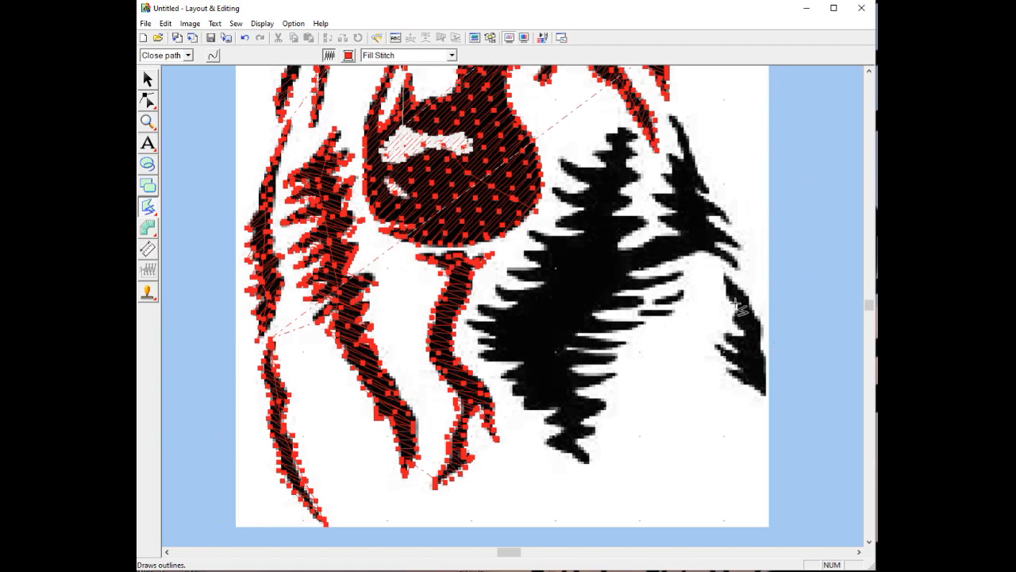
Trace the right-edge fur shape and close it as a fill-stitch region
left_click(724, 275)
left_click(751, 296)
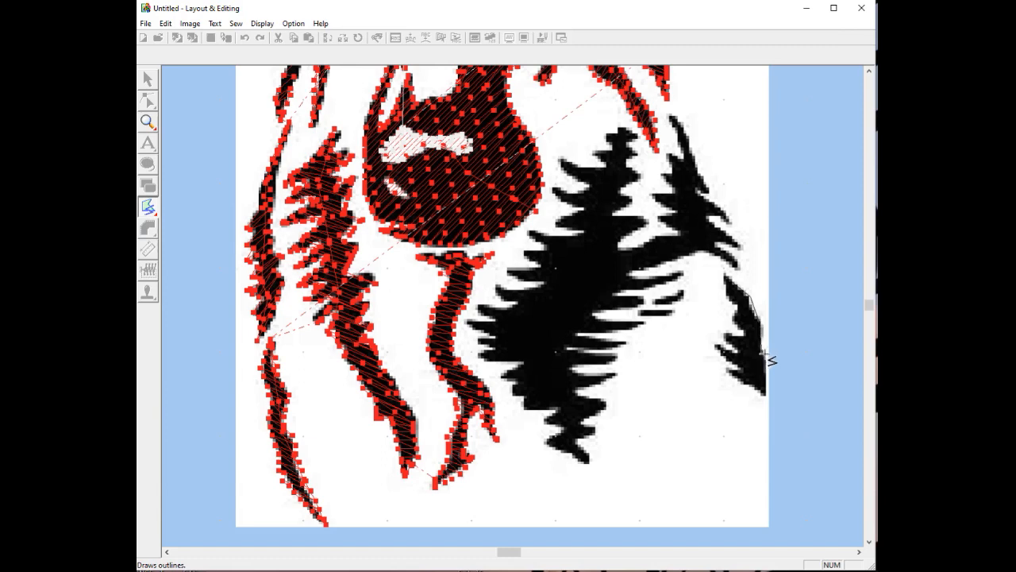
left_click(764, 356)
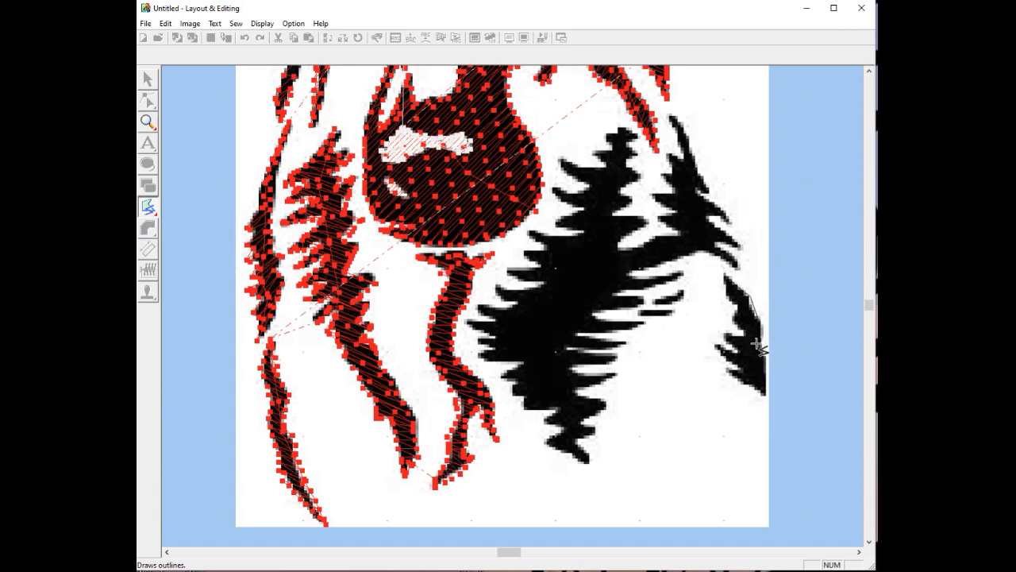
left_click(766, 399)
left_click(716, 349)
left_click(737, 353)
left_click(726, 336)
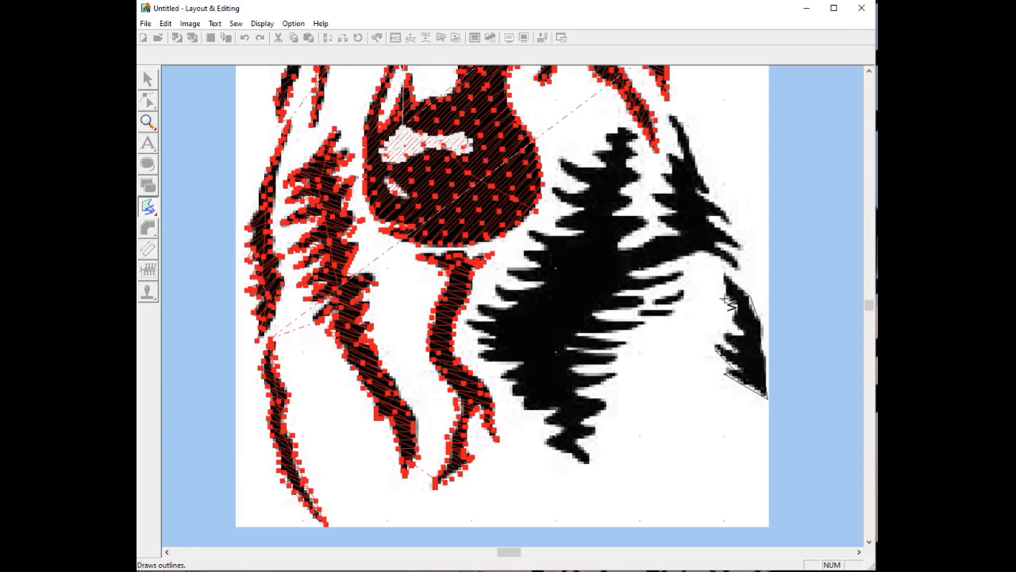
left_click(726, 288)
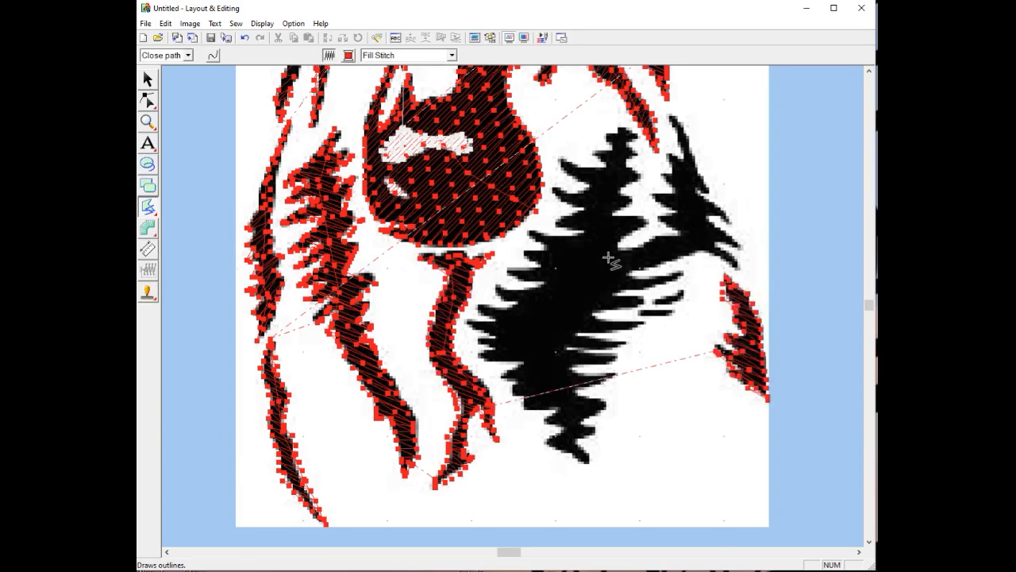
Outline the small branch beside it and close it into a fill region
left_click(659, 295)
left_click(689, 287)
left_click(681, 299)
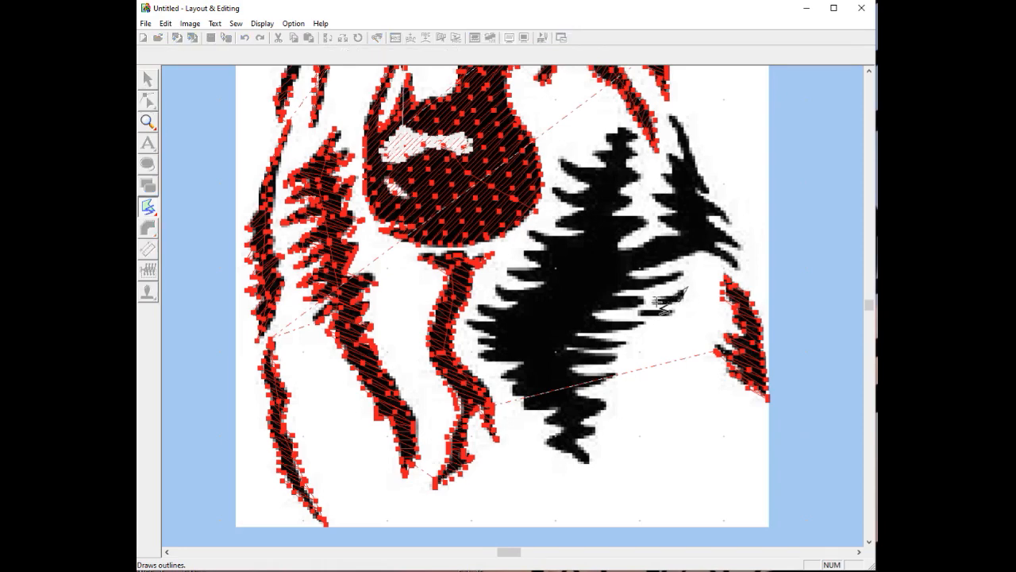
left_click(659, 298)
Start outlining the large jagged fur mass along its upper-left tips and notches
left_click(602, 136)
left_click(602, 137)
left_click(612, 148)
left_click(594, 151)
left_click(606, 165)
left_click(558, 157)
left_click(586, 185)
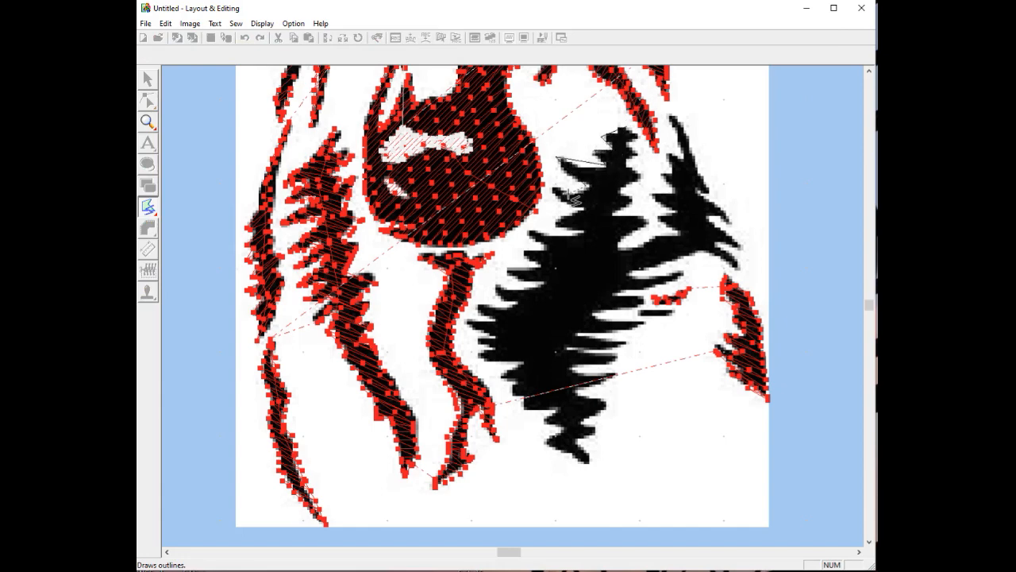
left_click(555, 189)
left_click(564, 201)
left_click(586, 208)
left_click(557, 220)
left_click(585, 233)
left_click(553, 235)
left_click(531, 232)
left_click(547, 251)
left_click(522, 251)
left_click(535, 265)
left_click(503, 270)
left_click(536, 282)
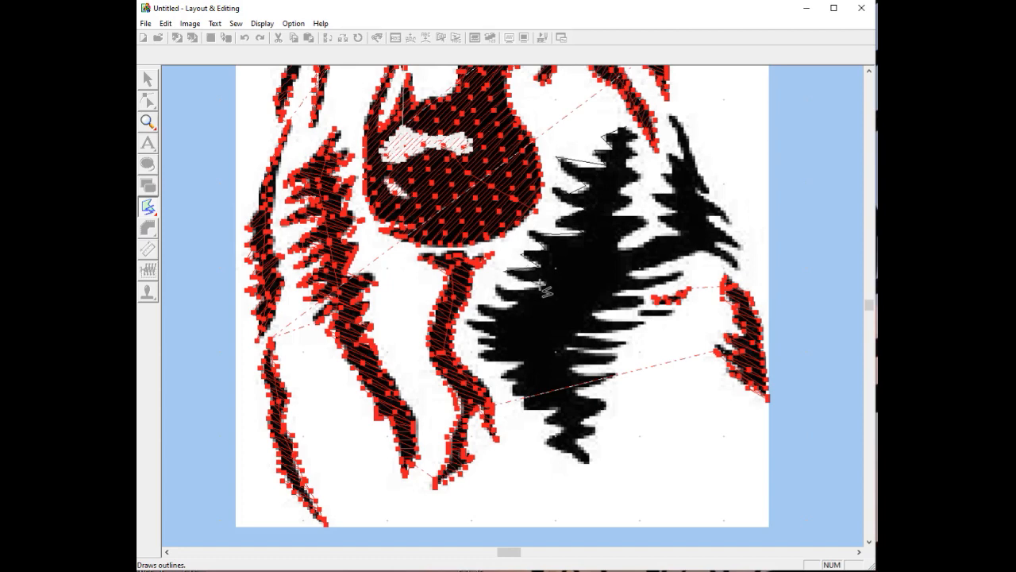
left_click(499, 287)
left_click(514, 305)
Continue the fur outline around its lower-left tips down to the bottom tip
left_click(494, 323)
left_click(468, 324)
left_click(494, 338)
left_click(480, 341)
left_click(496, 347)
left_click(482, 359)
left_click(521, 366)
left_click(501, 380)
left_click(518, 384)
left_click(506, 394)
left_click(524, 396)
left_click(520, 409)
left_click(551, 411)
left_click(537, 419)
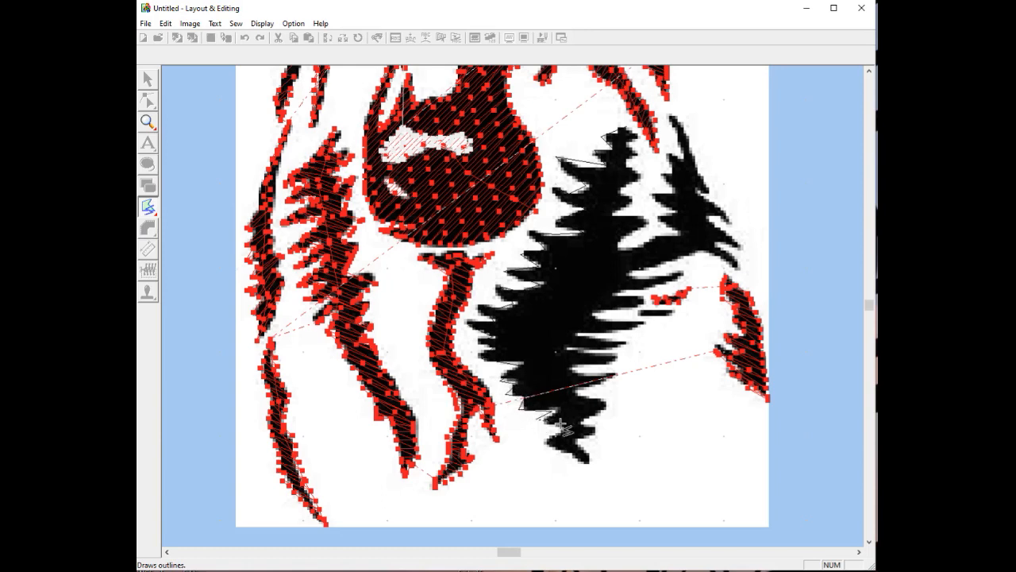
left_click(540, 443)
left_click(593, 467)
Trace up the right-side tips and upper branch, closing the large fur mass as a fill
left_click(580, 420)
left_click(607, 406)
left_click(578, 390)
left_click(614, 374)
left_click(569, 369)
left_click(616, 359)
left_click(564, 349)
left_click(625, 343)
left_click(578, 334)
left_click(642, 324)
left_click(593, 315)
left_click(644, 305)
left_click(616, 292)
left_click(681, 275)
left_click(632, 275)
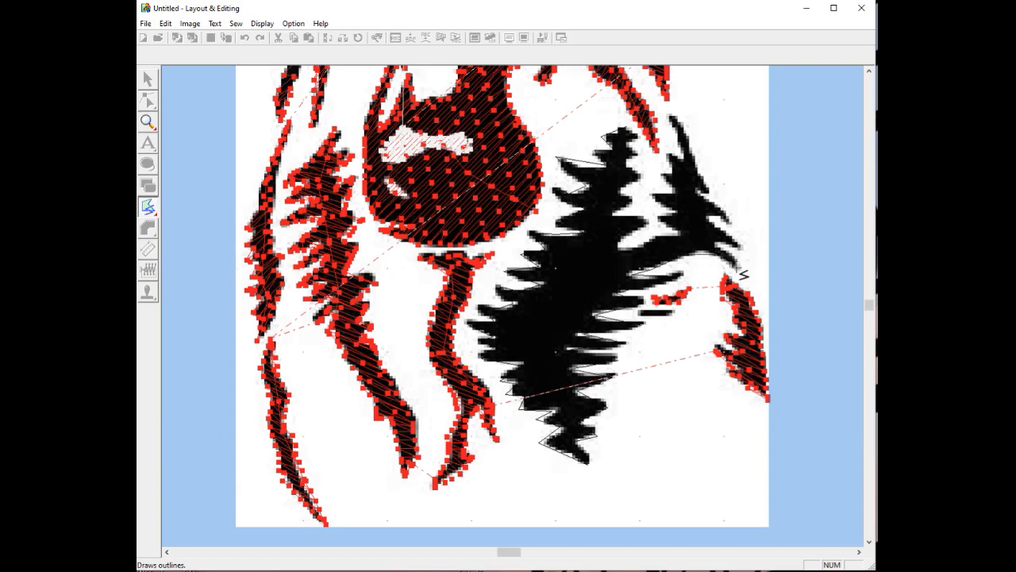
left_click(737, 262)
left_click(714, 247)
left_click(743, 247)
left_click(710, 217)
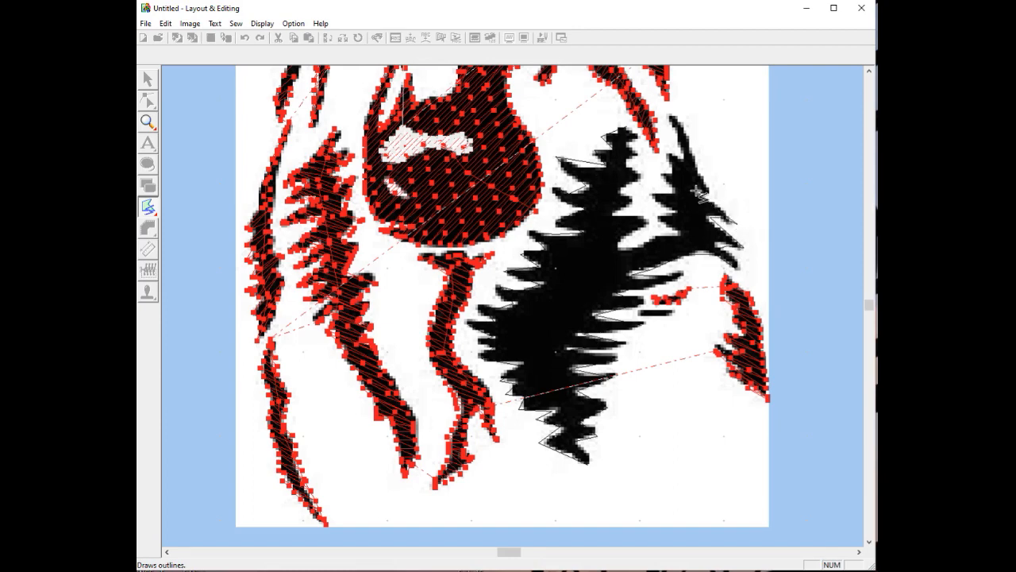
left_click(711, 193)
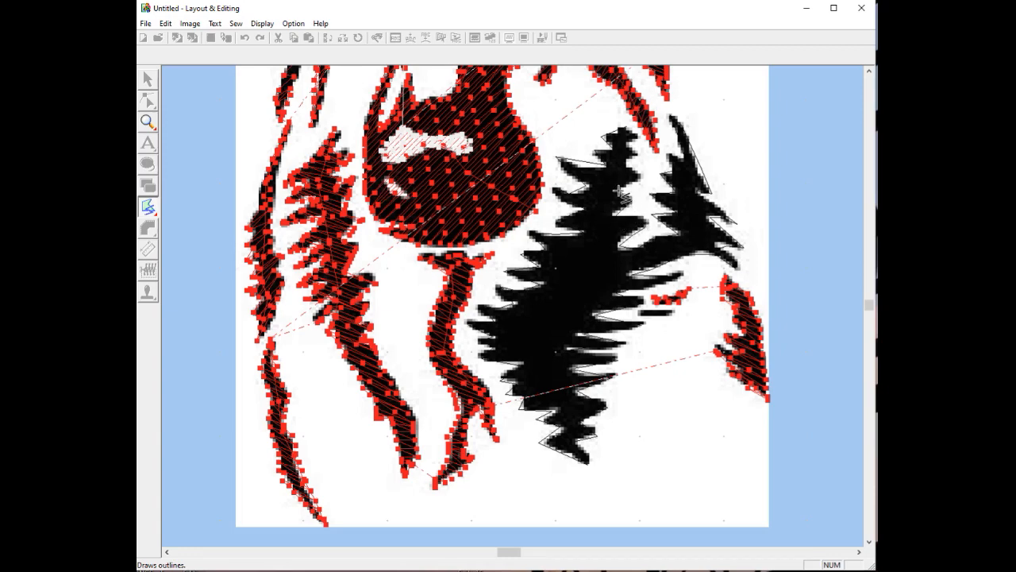
left_click(630, 148)
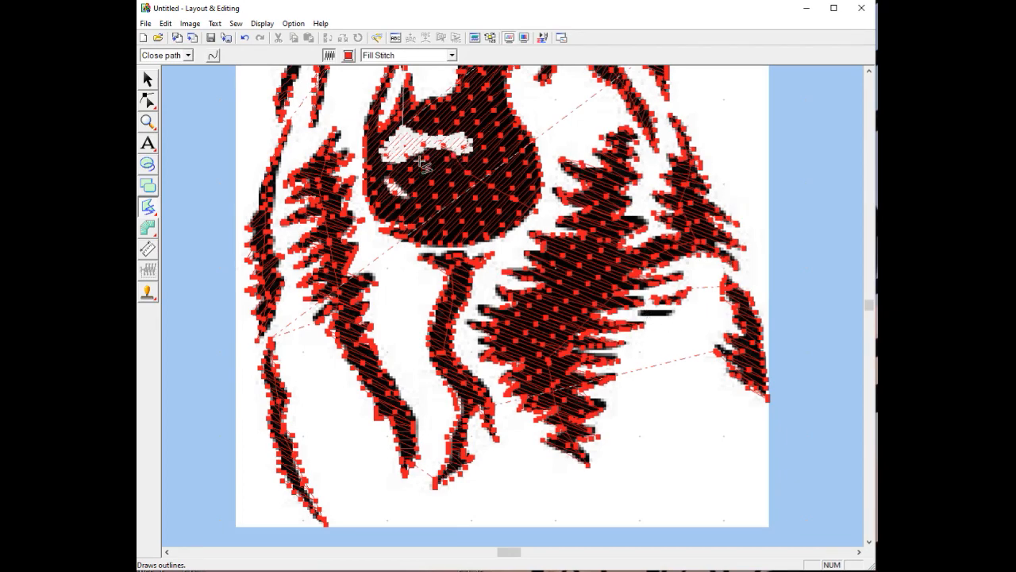
left_click(150, 123)
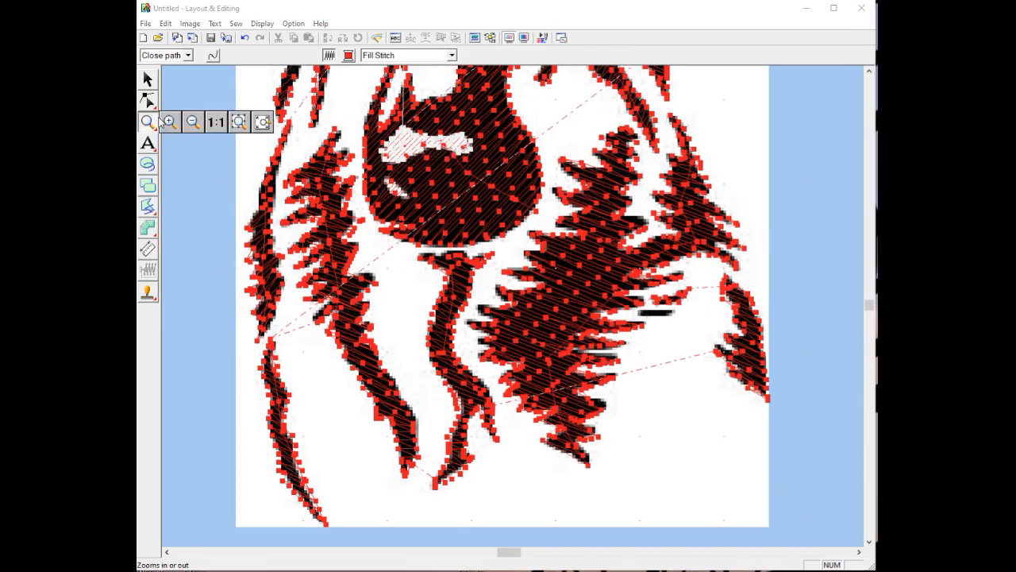
left_click(217, 123)
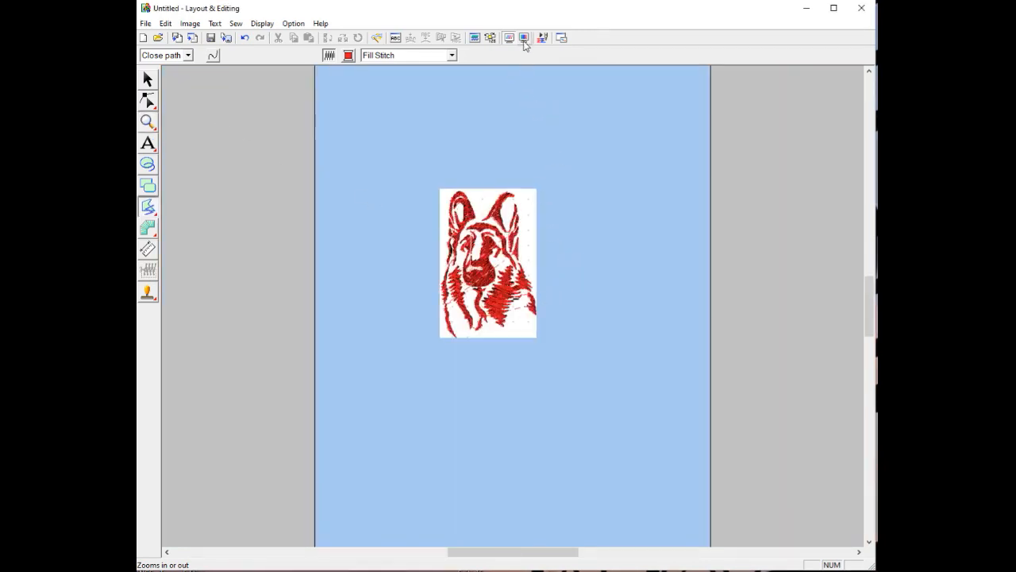
left_click(148, 124)
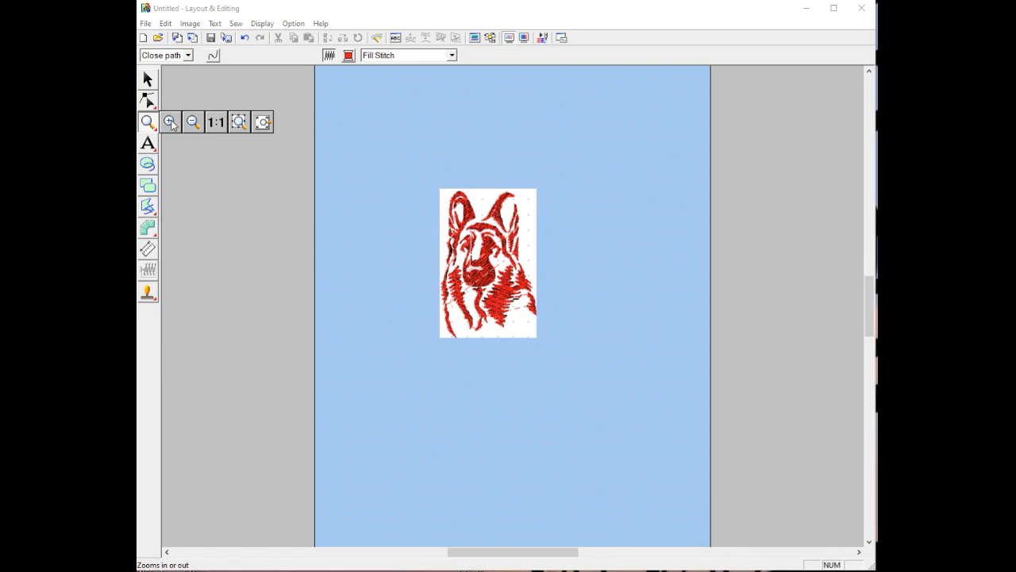
left_click(169, 121)
left_click(466, 292)
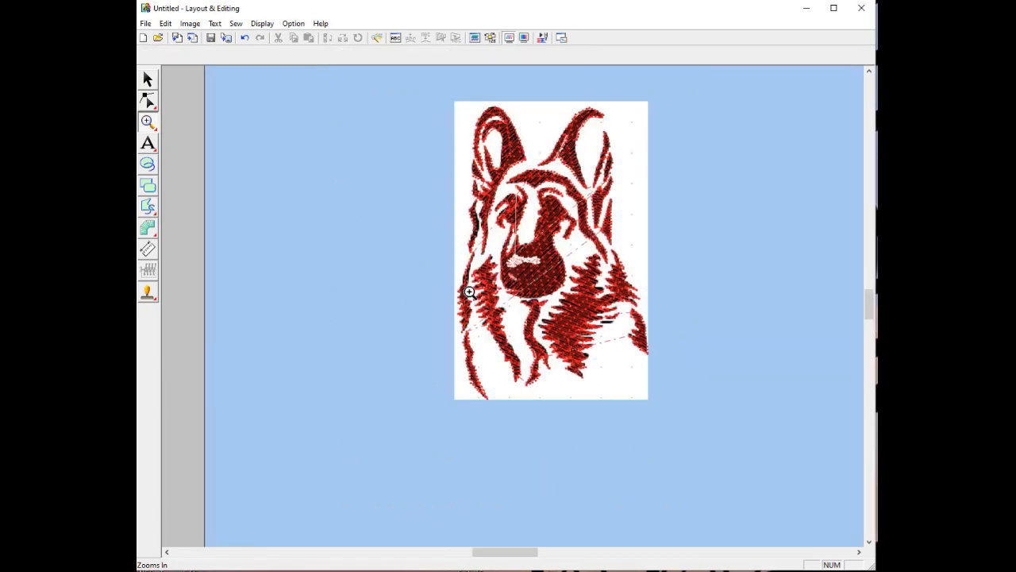
left_click(524, 39)
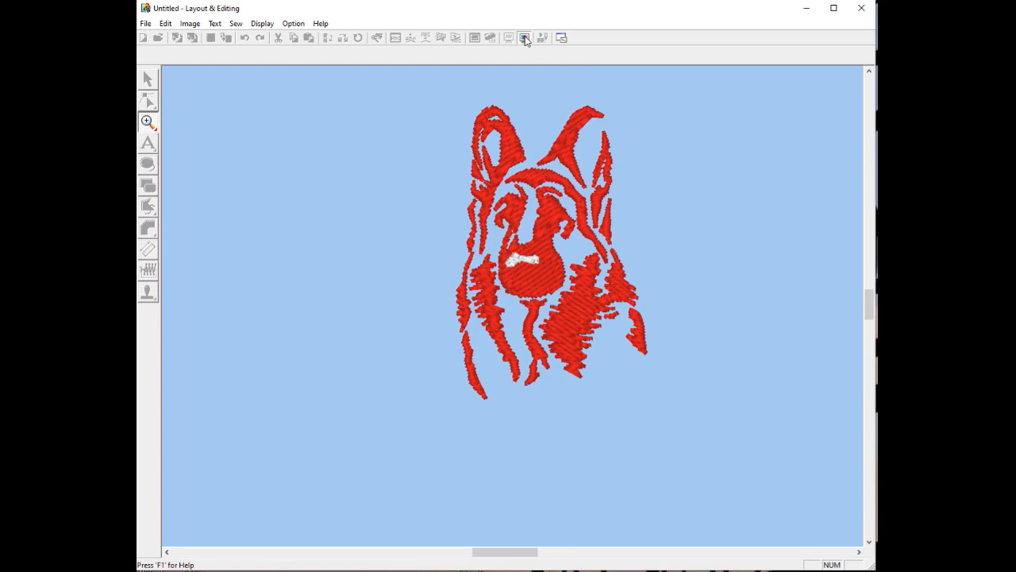
left_click(526, 39)
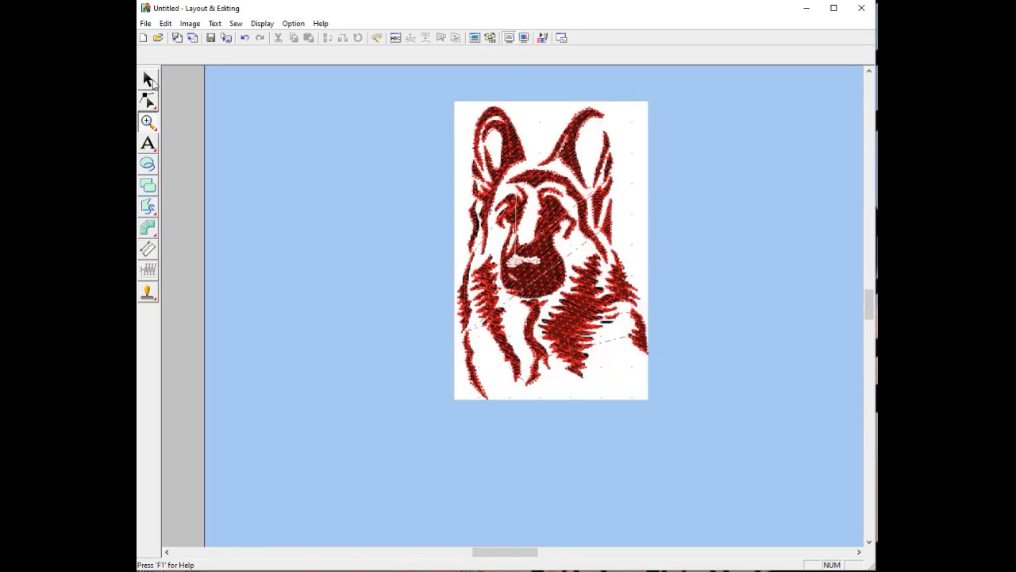
left_click(148, 80)
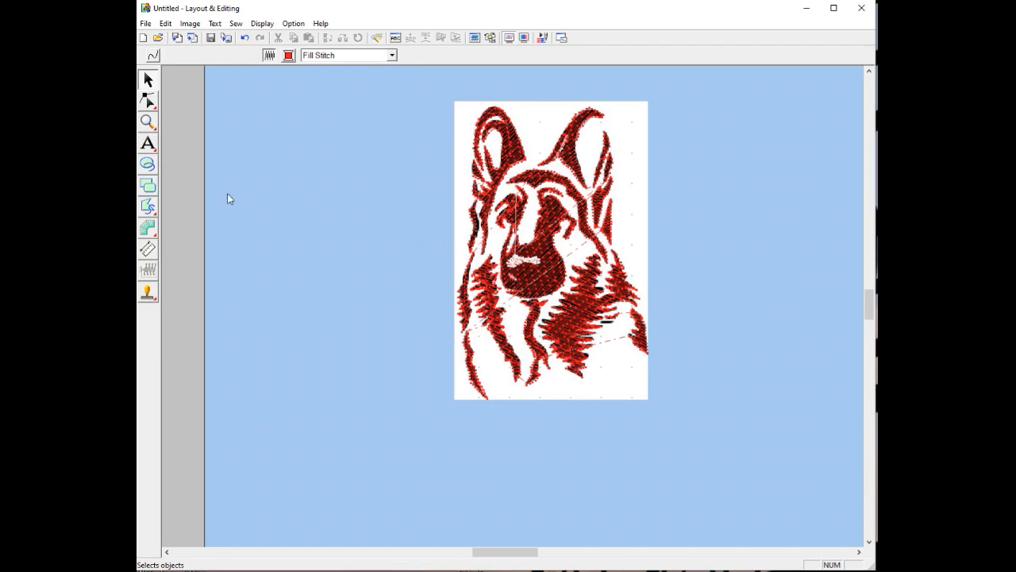
left_click(147, 208)
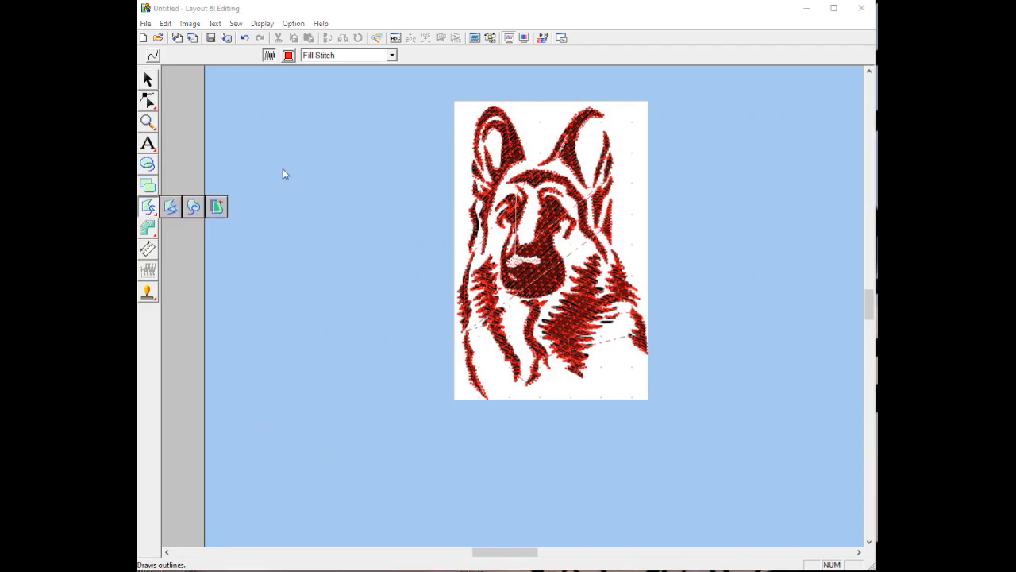
left_click(172, 207)
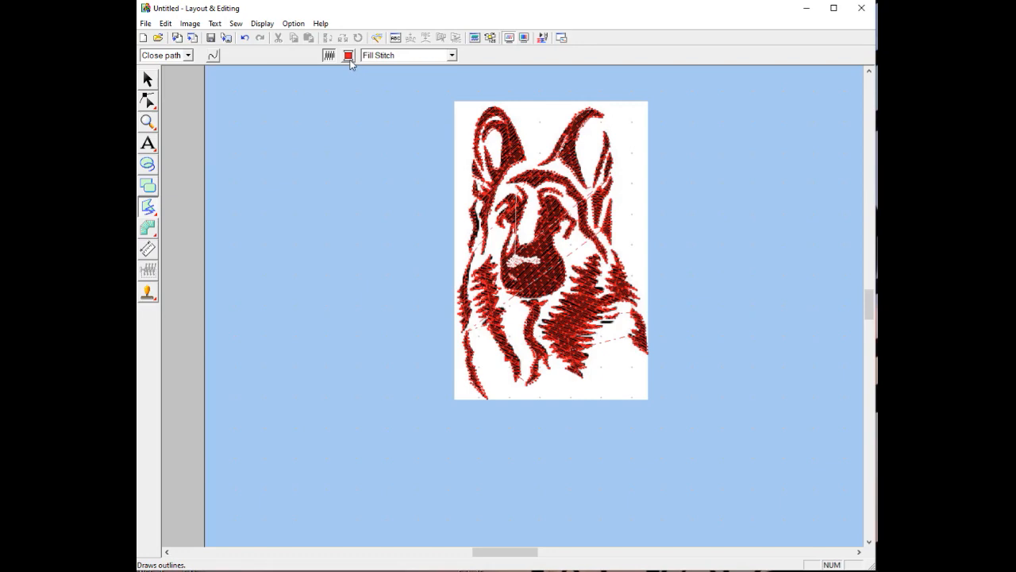
left_click(349, 56)
left_click(535, 40)
left_click(529, 395)
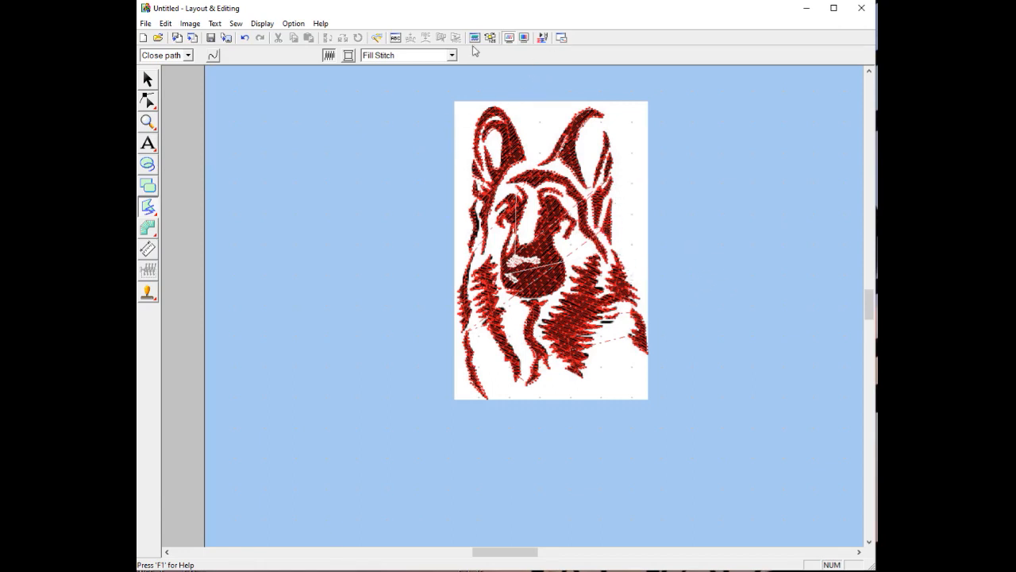
left_click(147, 123)
left_click(167, 127)
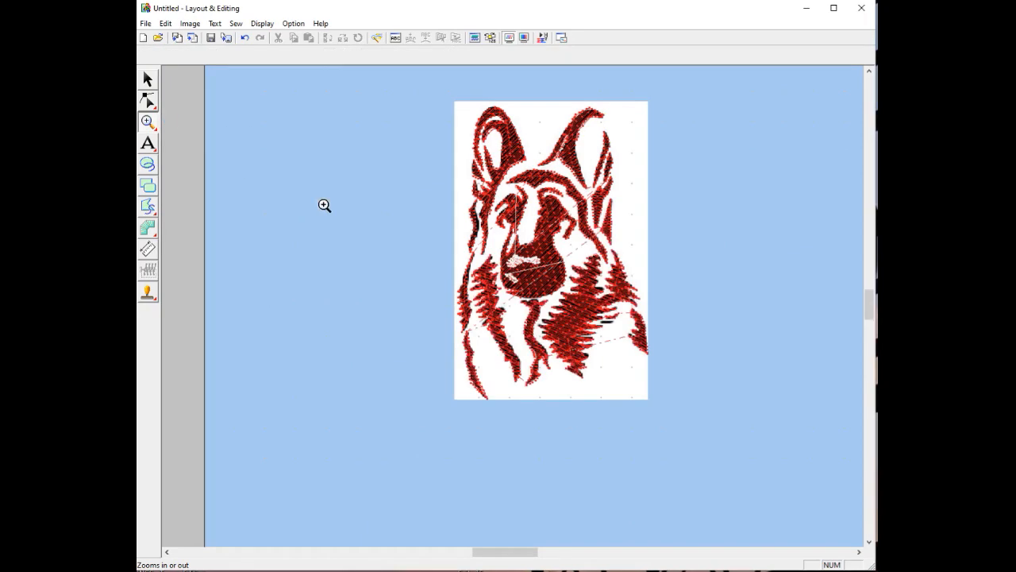
left_click(548, 284)
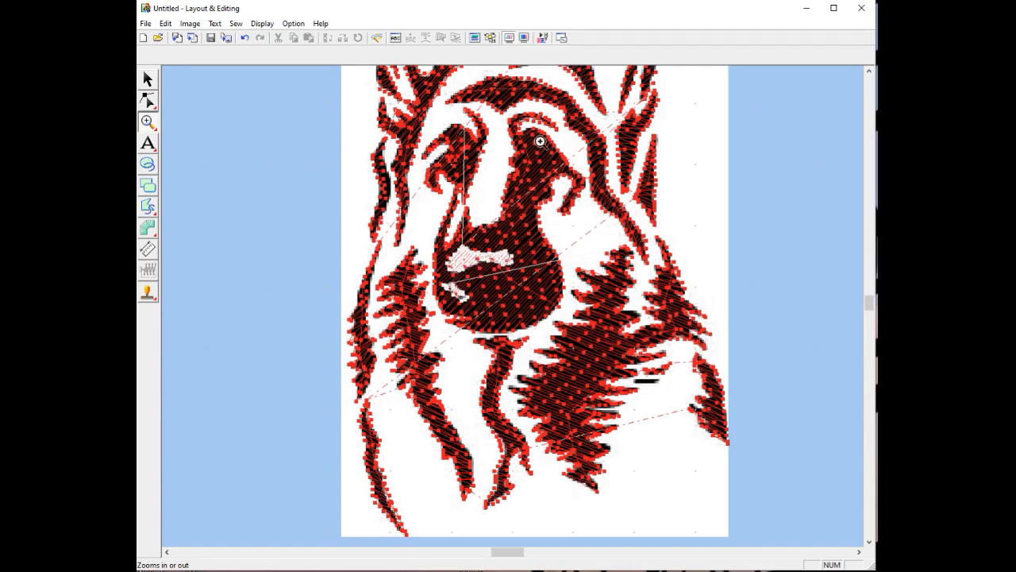
left_click(524, 38)
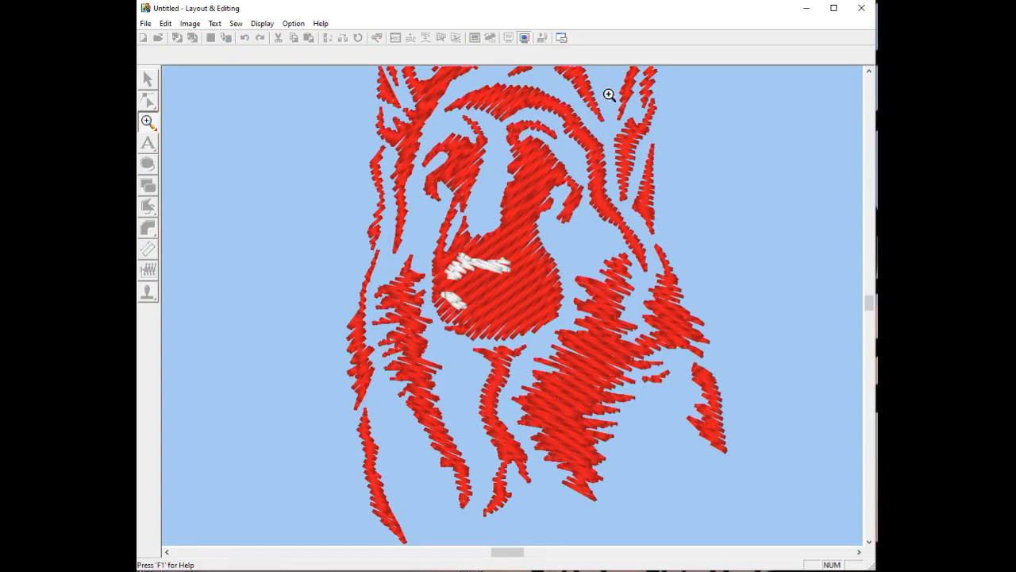
left_click(147, 122)
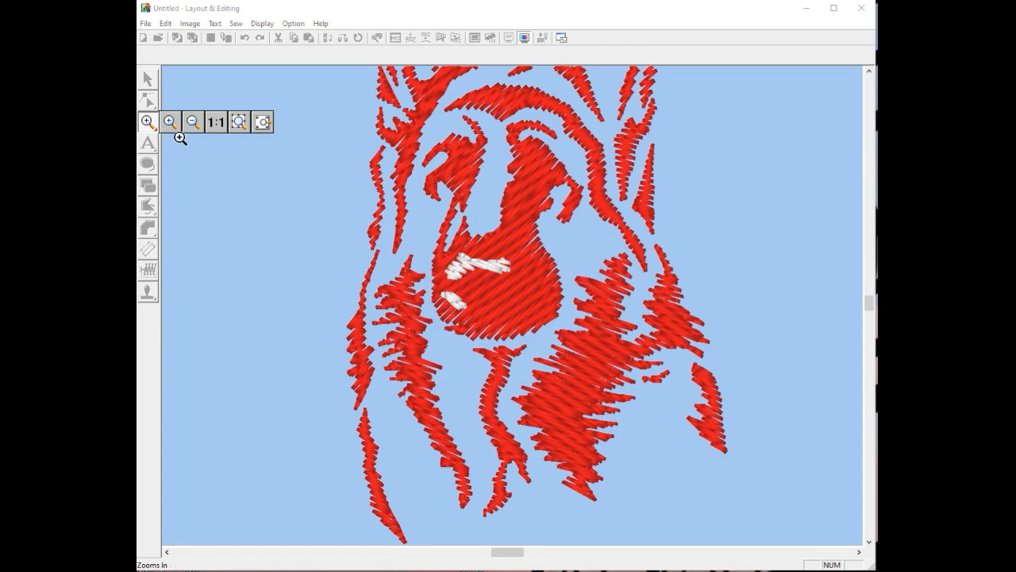
left_click(217, 123)
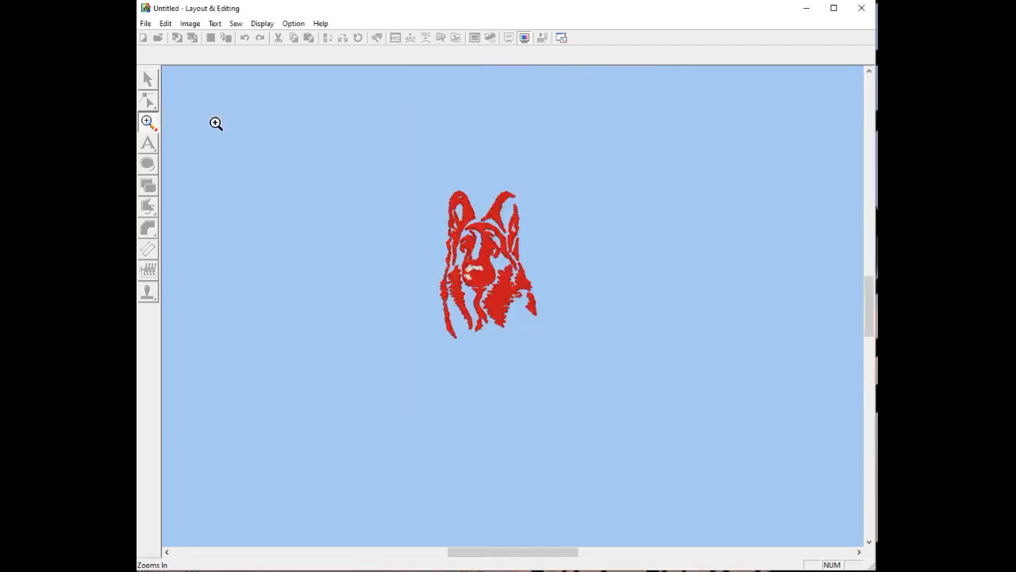
left_click(523, 37)
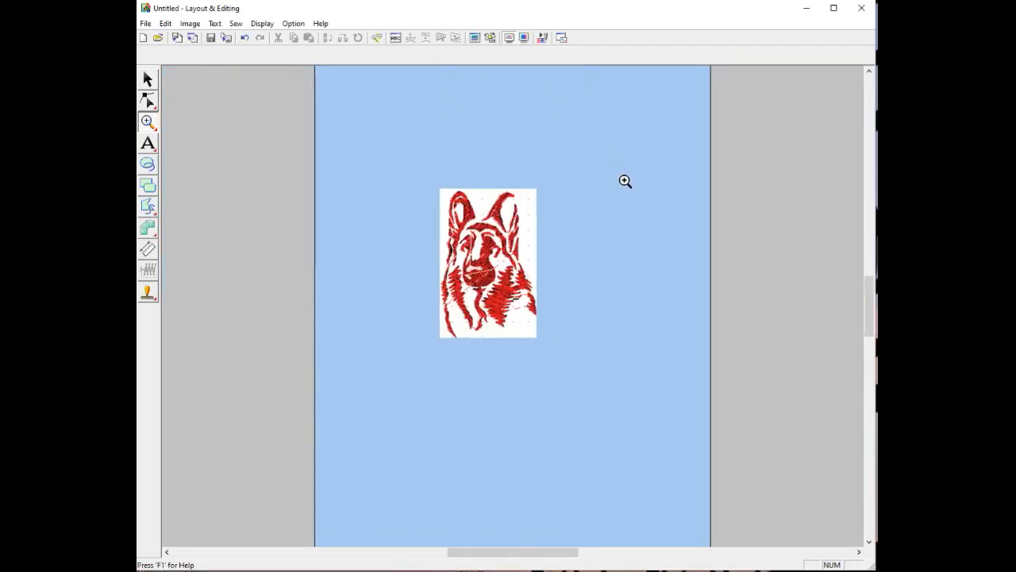
Save the design as German Shepherd.pes, replacing the existing file
left_click(146, 24)
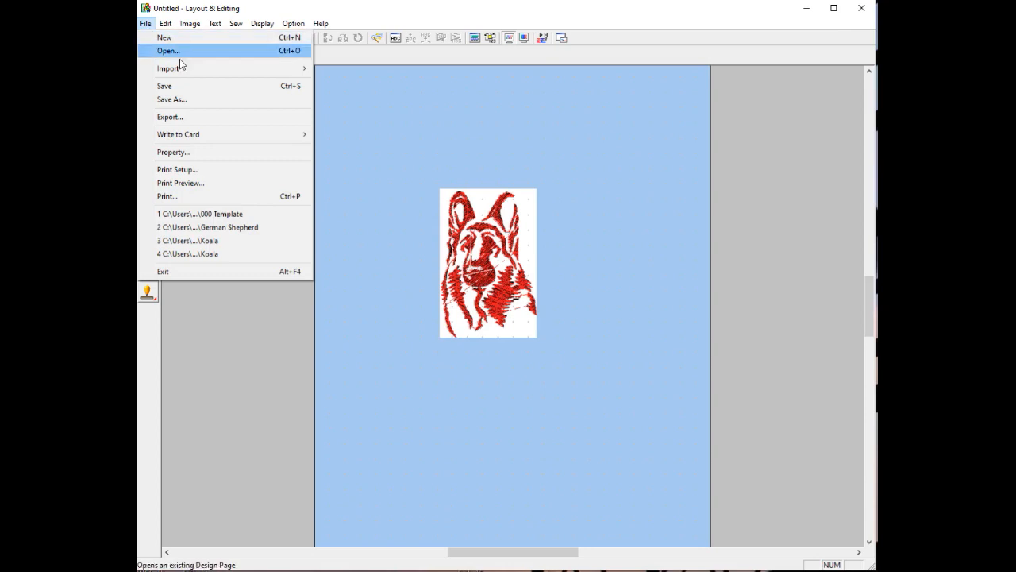
left_click(187, 100)
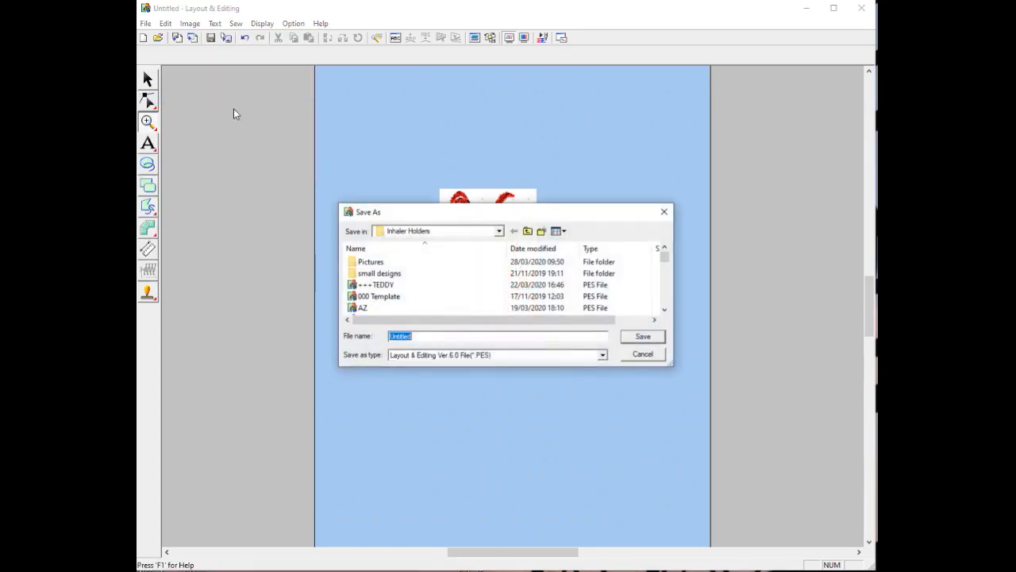
left_click(428, 337)
key("BackSpace")
key("BackSpace")
key("BackSpace")
key("BackSpace")
key("BackSpace")
key("BackSpace")
key("BackSpace")
type("german shepherd")
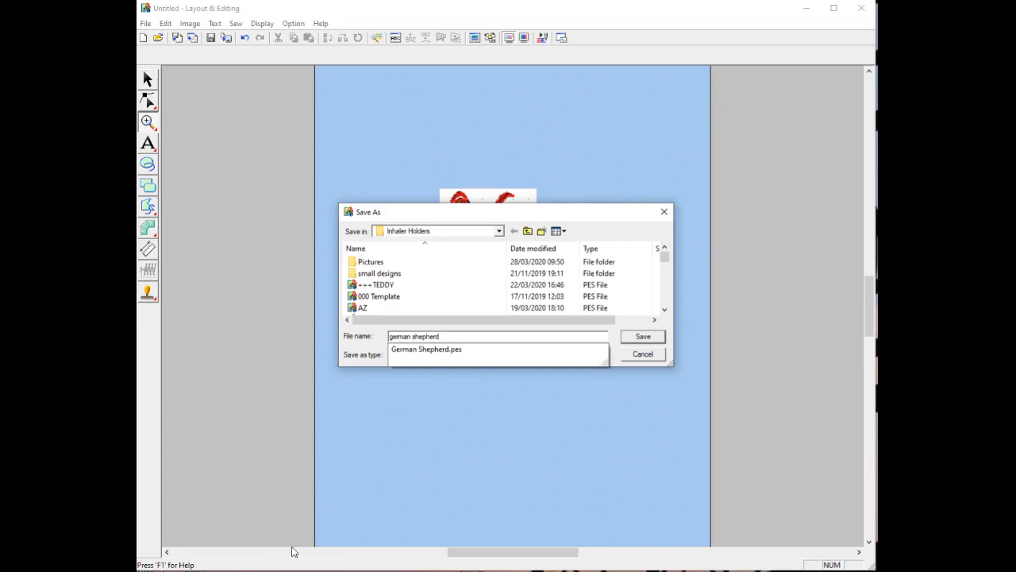
left_click(548, 350)
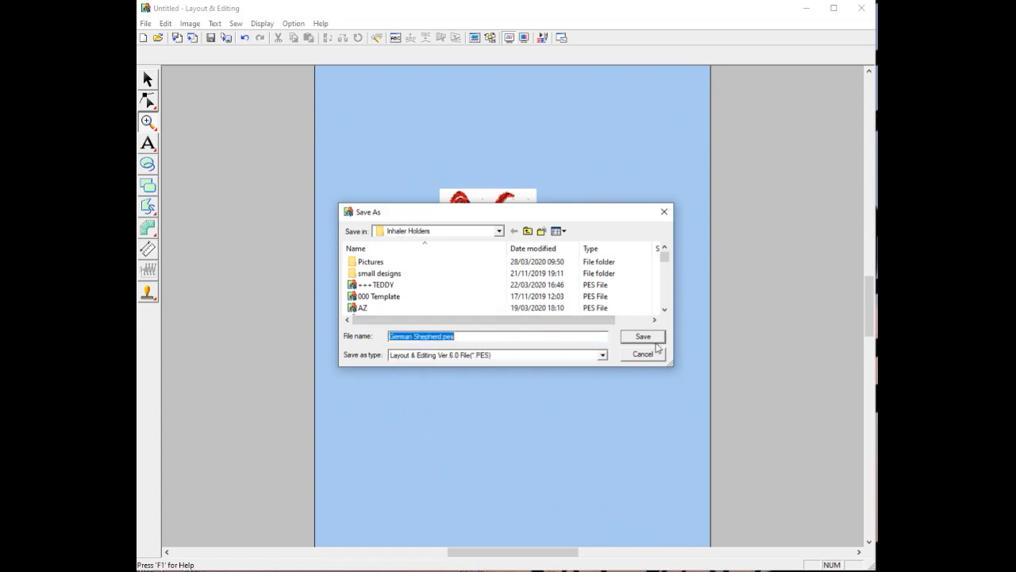
left_click(642, 337)
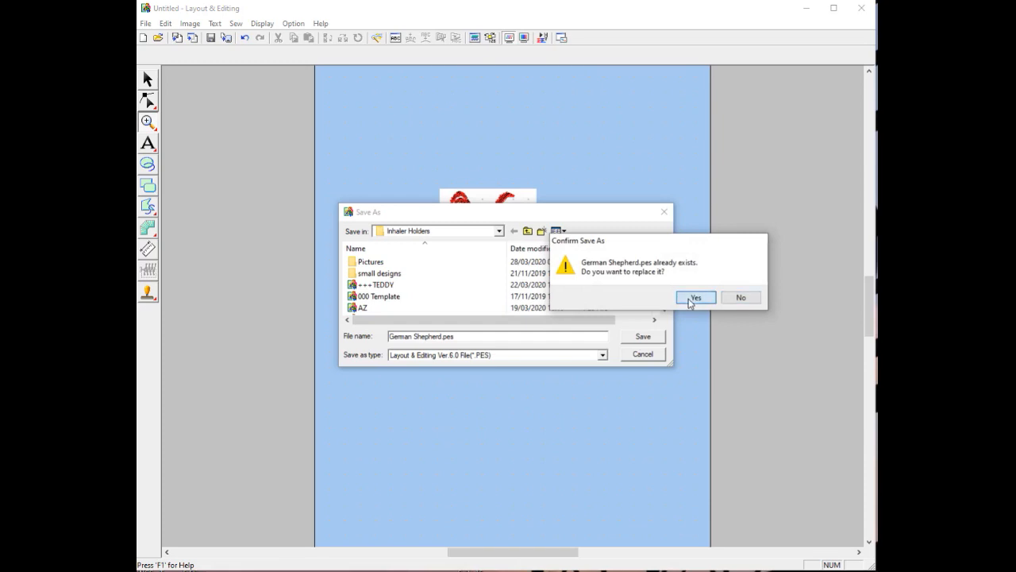
left_click(696, 298)
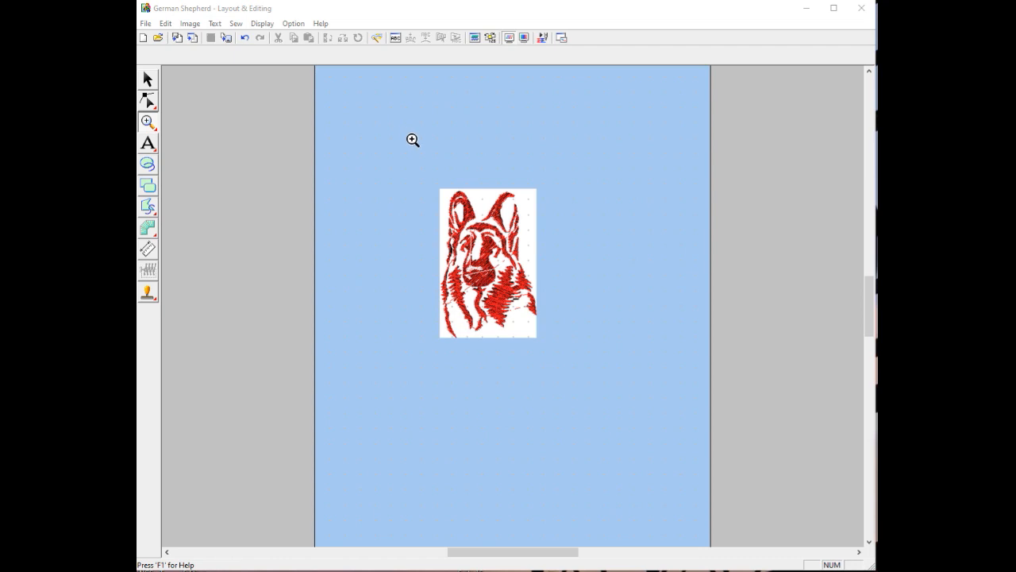
Open Sewing Order/Color and look through the design's colour groups
left_click(148, 79)
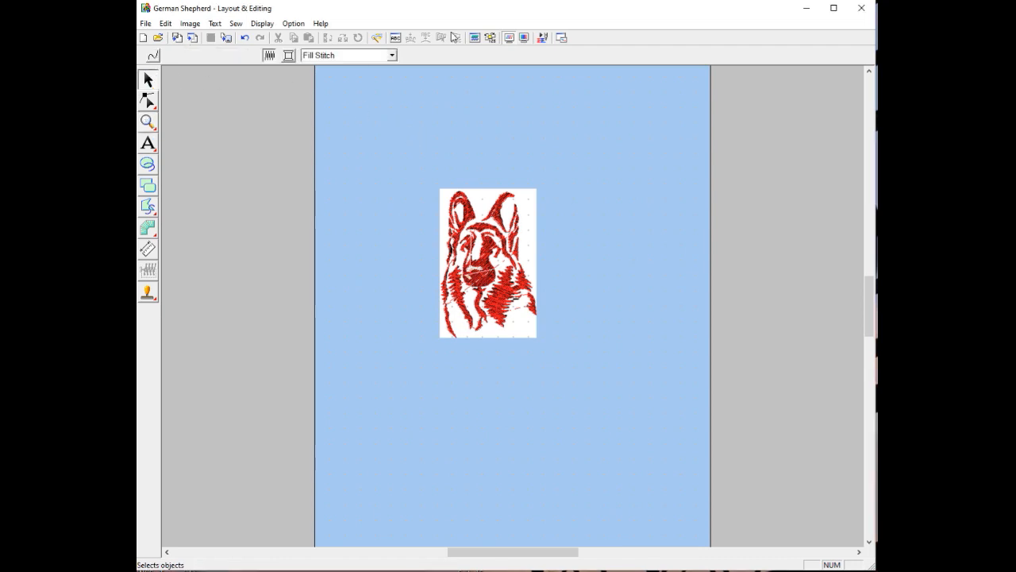
left_click(492, 39)
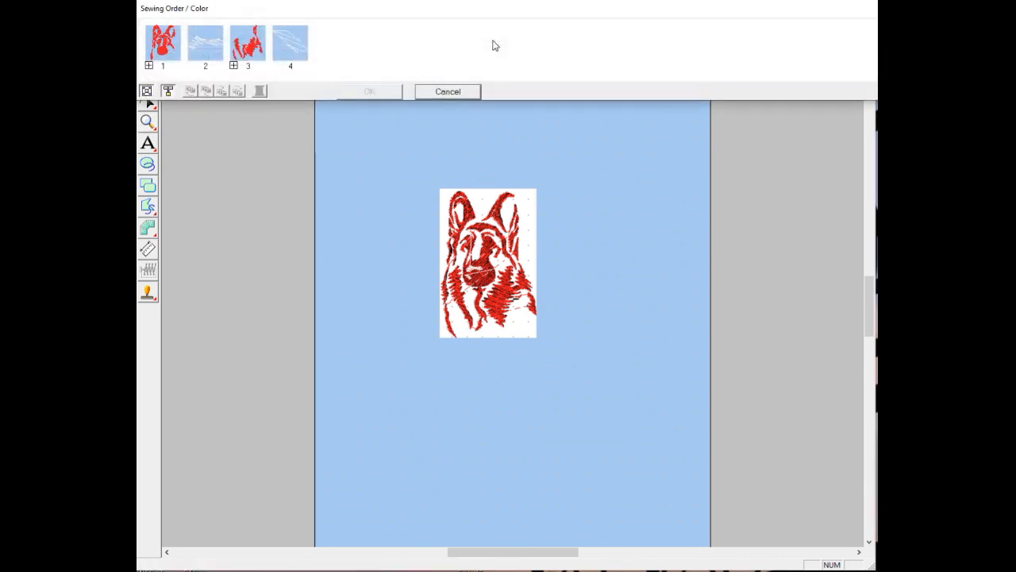
left_click(446, 92)
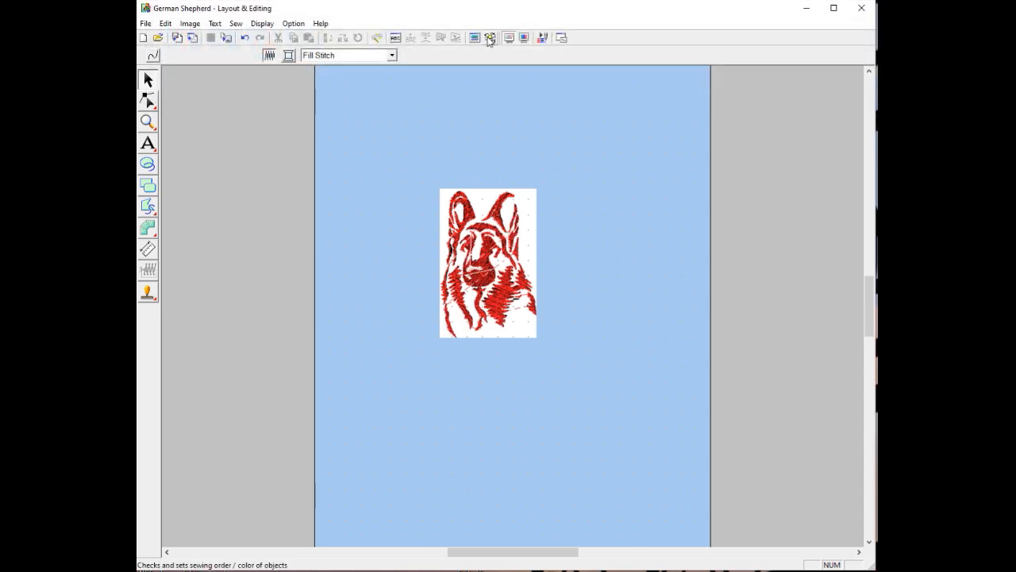
left_click(490, 39)
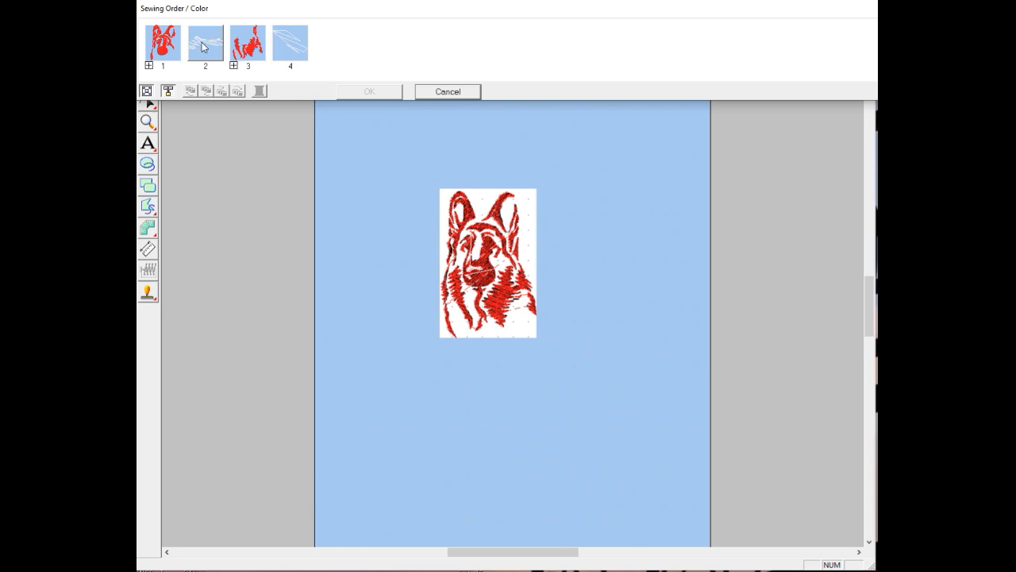
left_click(253, 52)
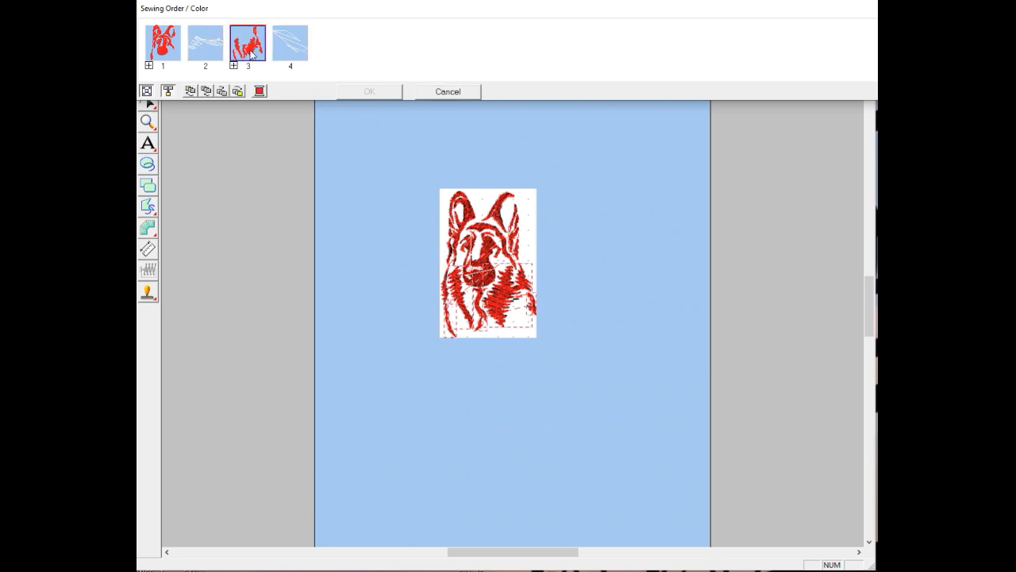
left_click(149, 65)
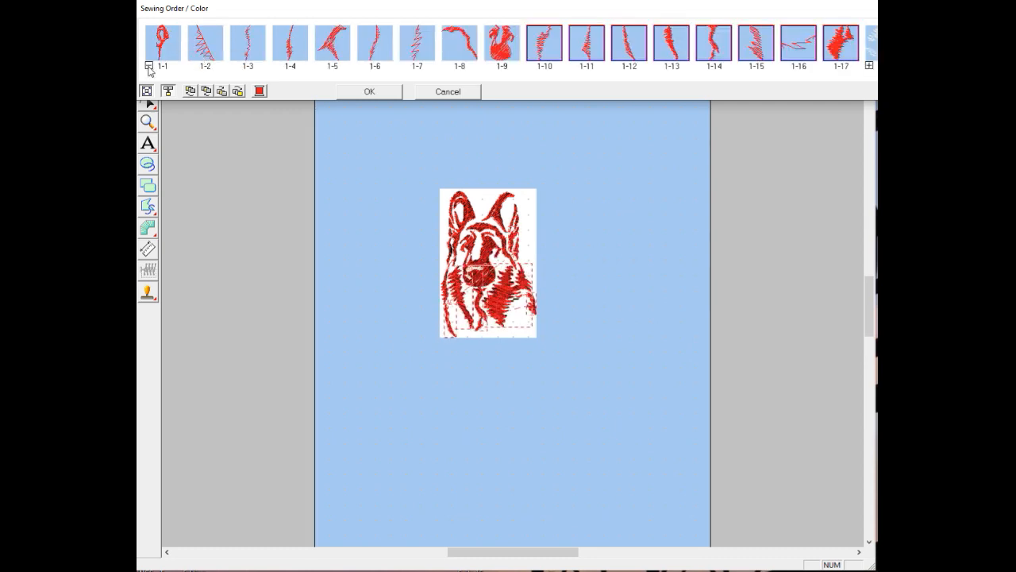
left_click(148, 65)
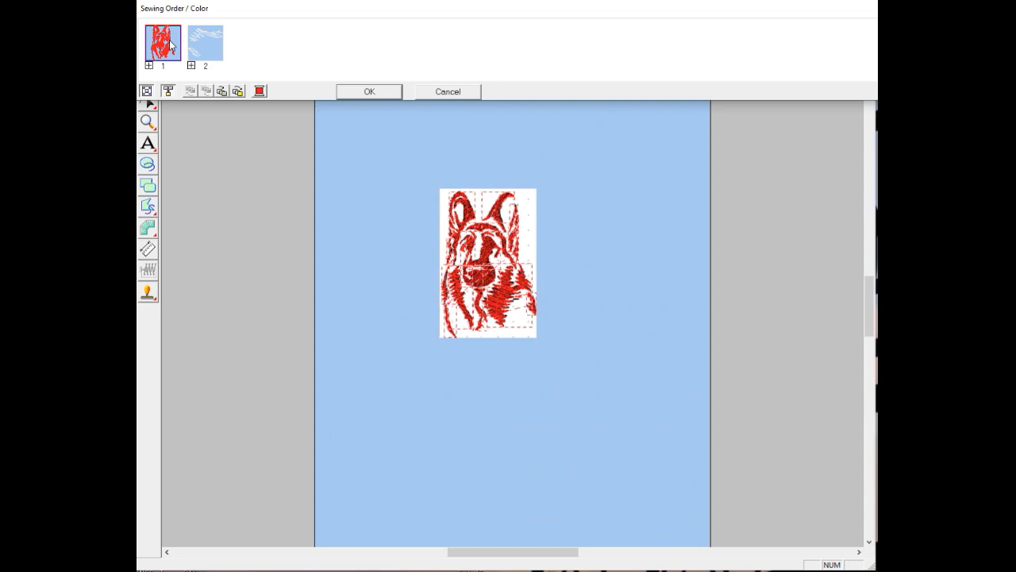
left_click(216, 46)
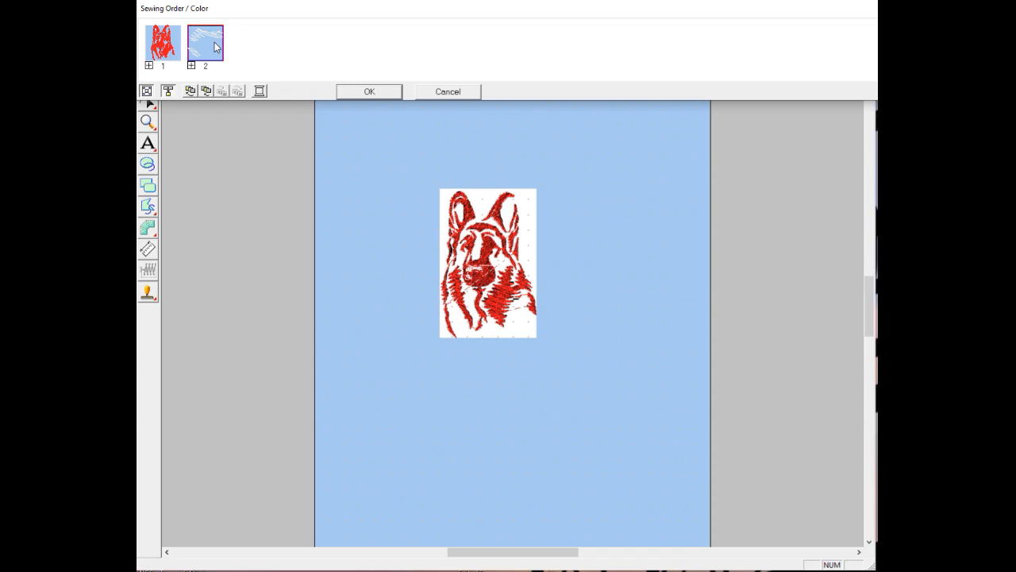
Change colour group 1 to 058 Embroidery Dark Brown thread and apply the new colours
left_click(261, 93)
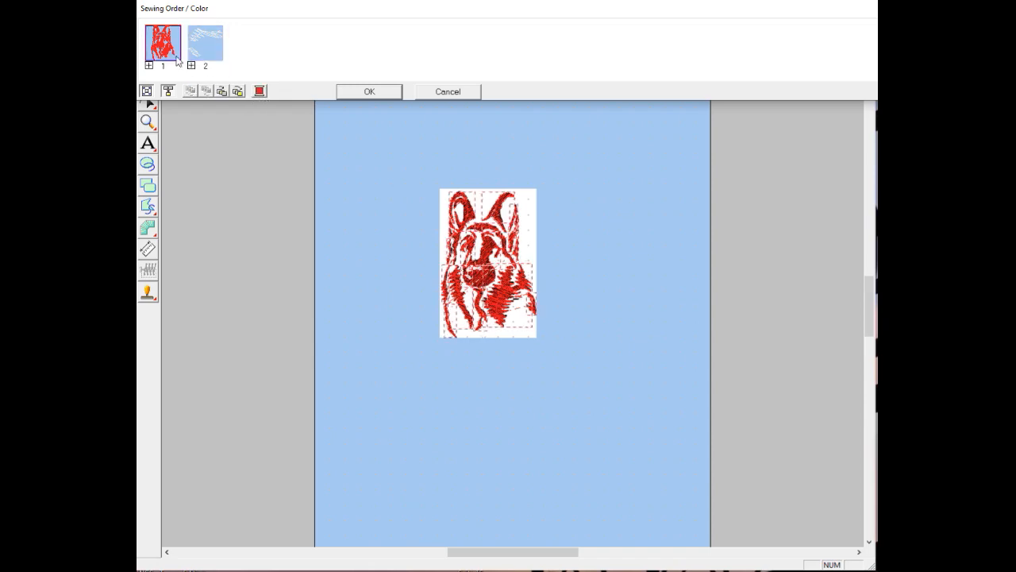
left_click(259, 92)
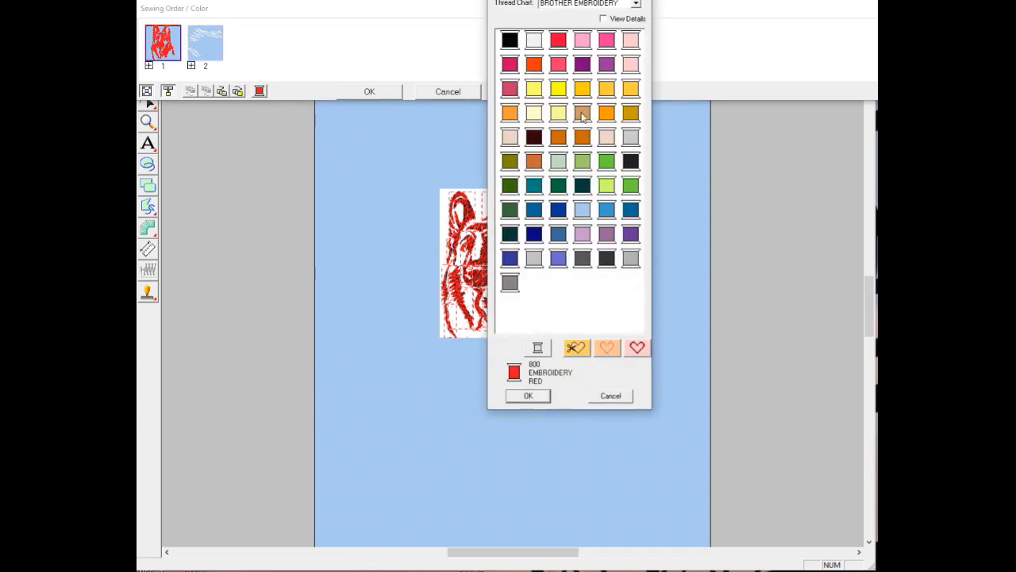
left_click(535, 141)
left_click(528, 396)
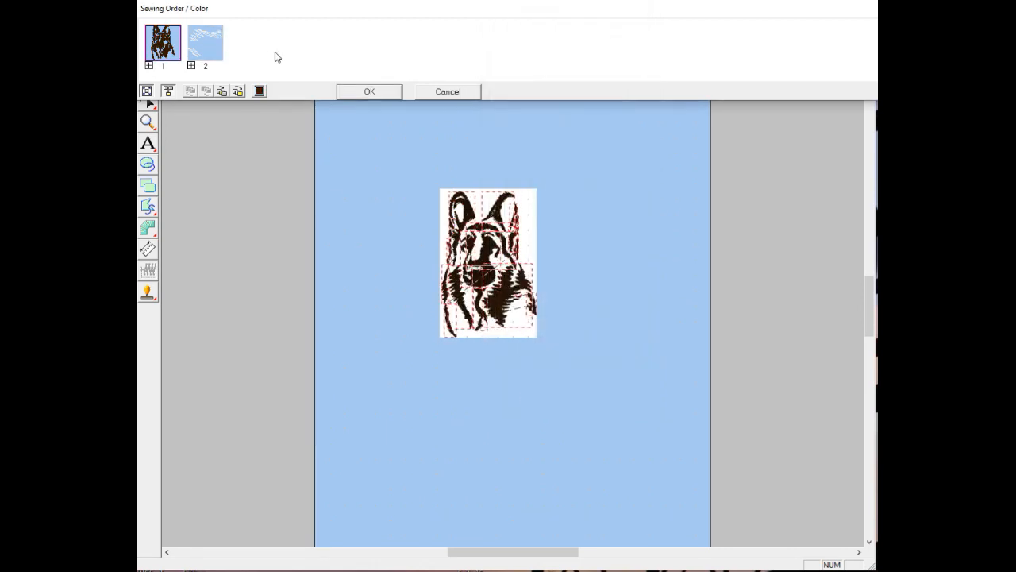
left_click(205, 44)
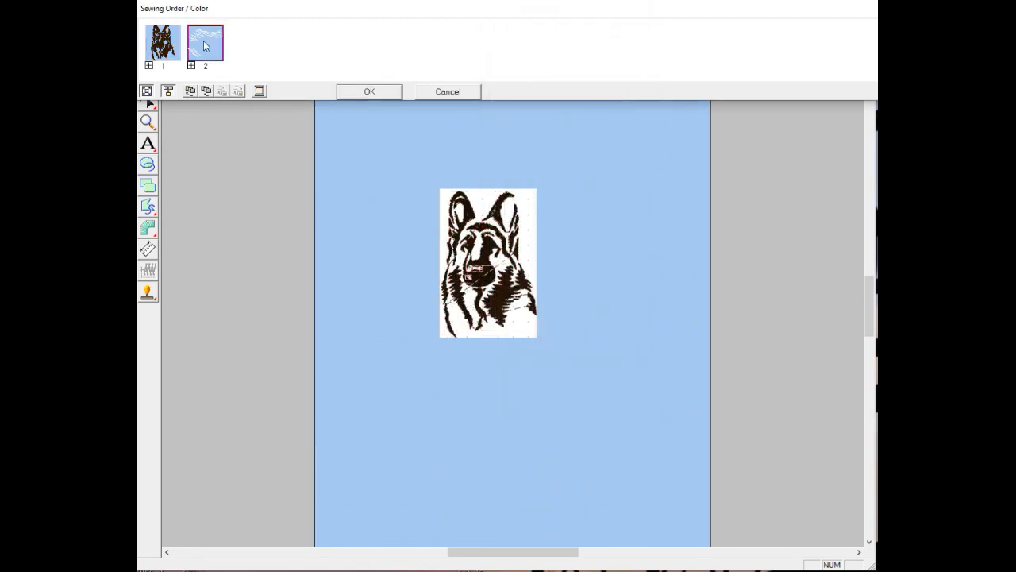
left_click(368, 92)
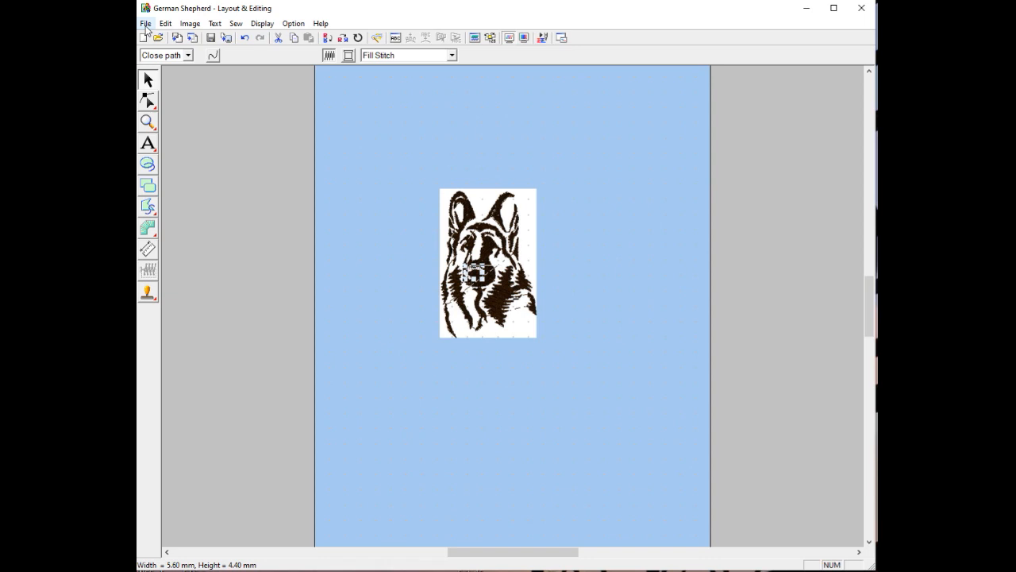
left_click(356, 141)
Save the brown version over German Shepherd.pes, confirming the overwrite
left_click(145, 23)
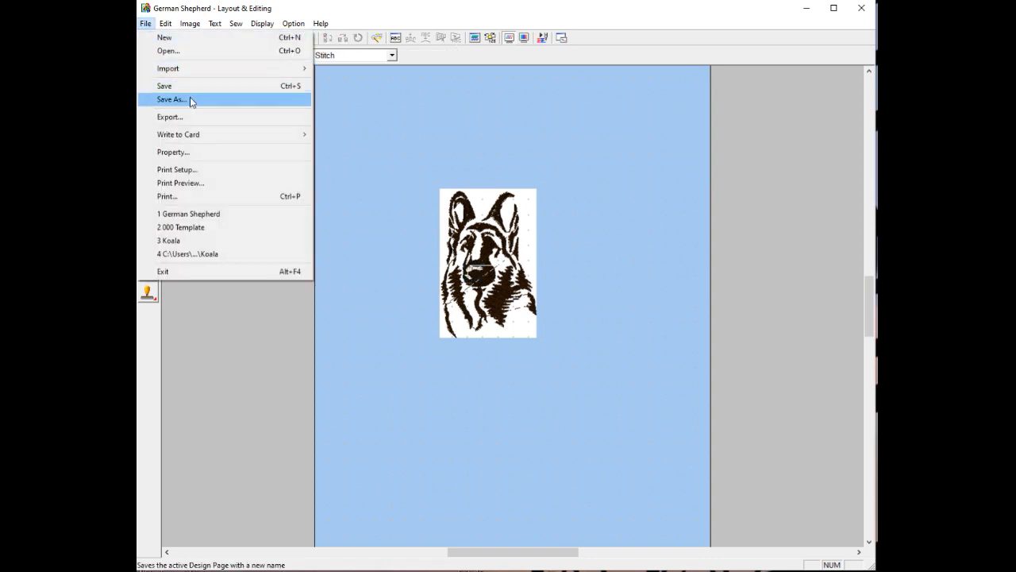
left_click(189, 99)
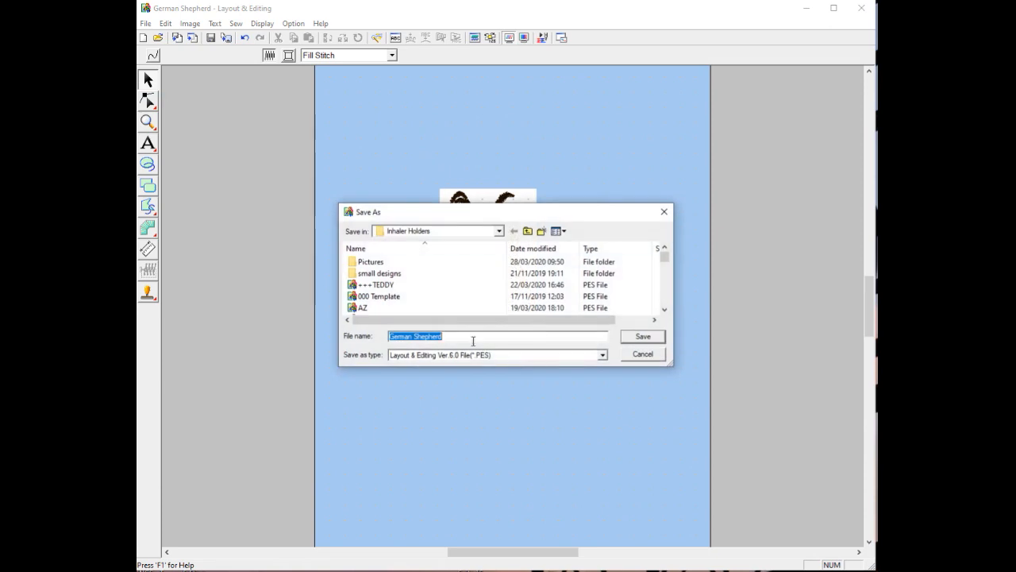
left_click(642, 340)
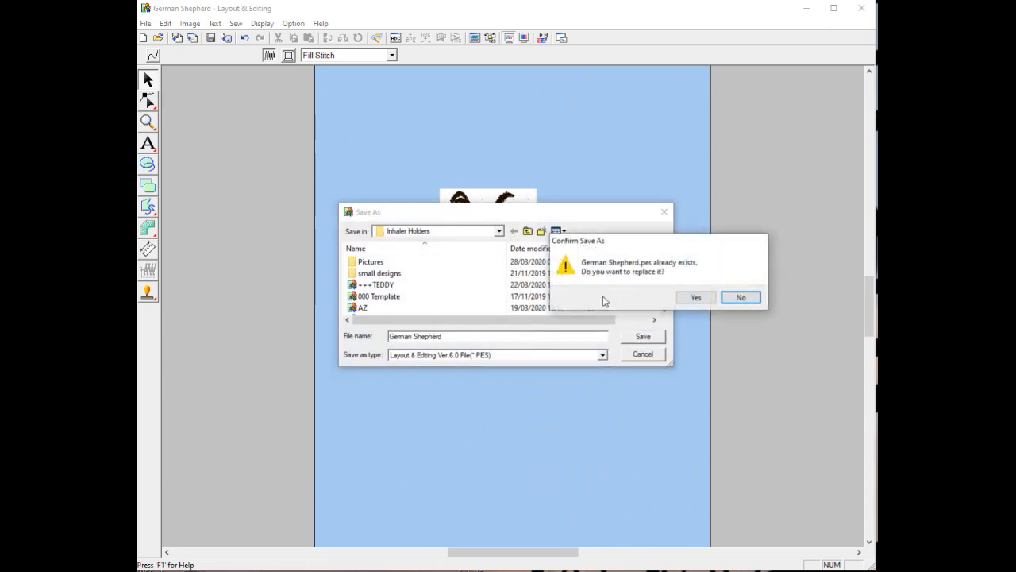
left_click(696, 298)
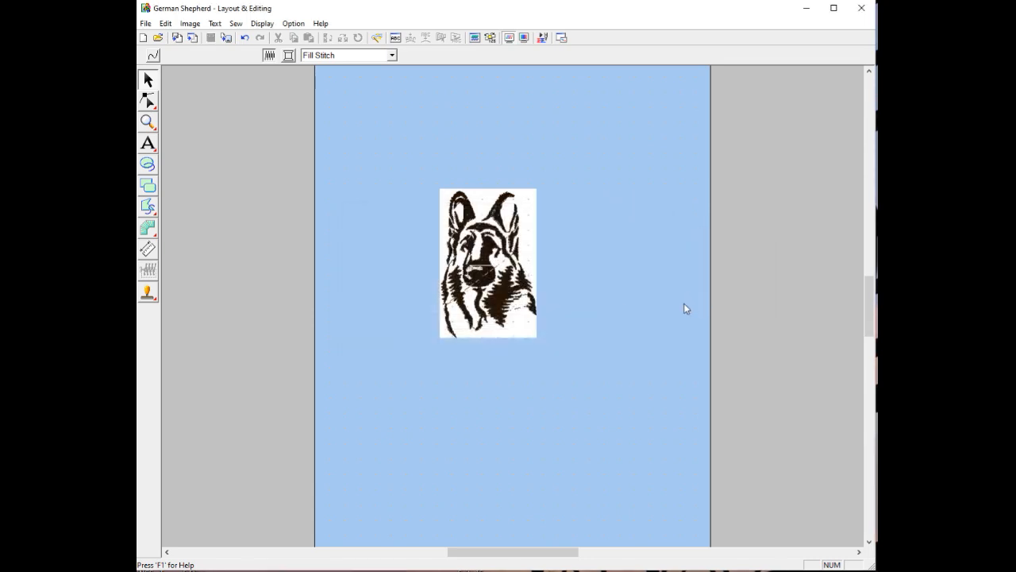